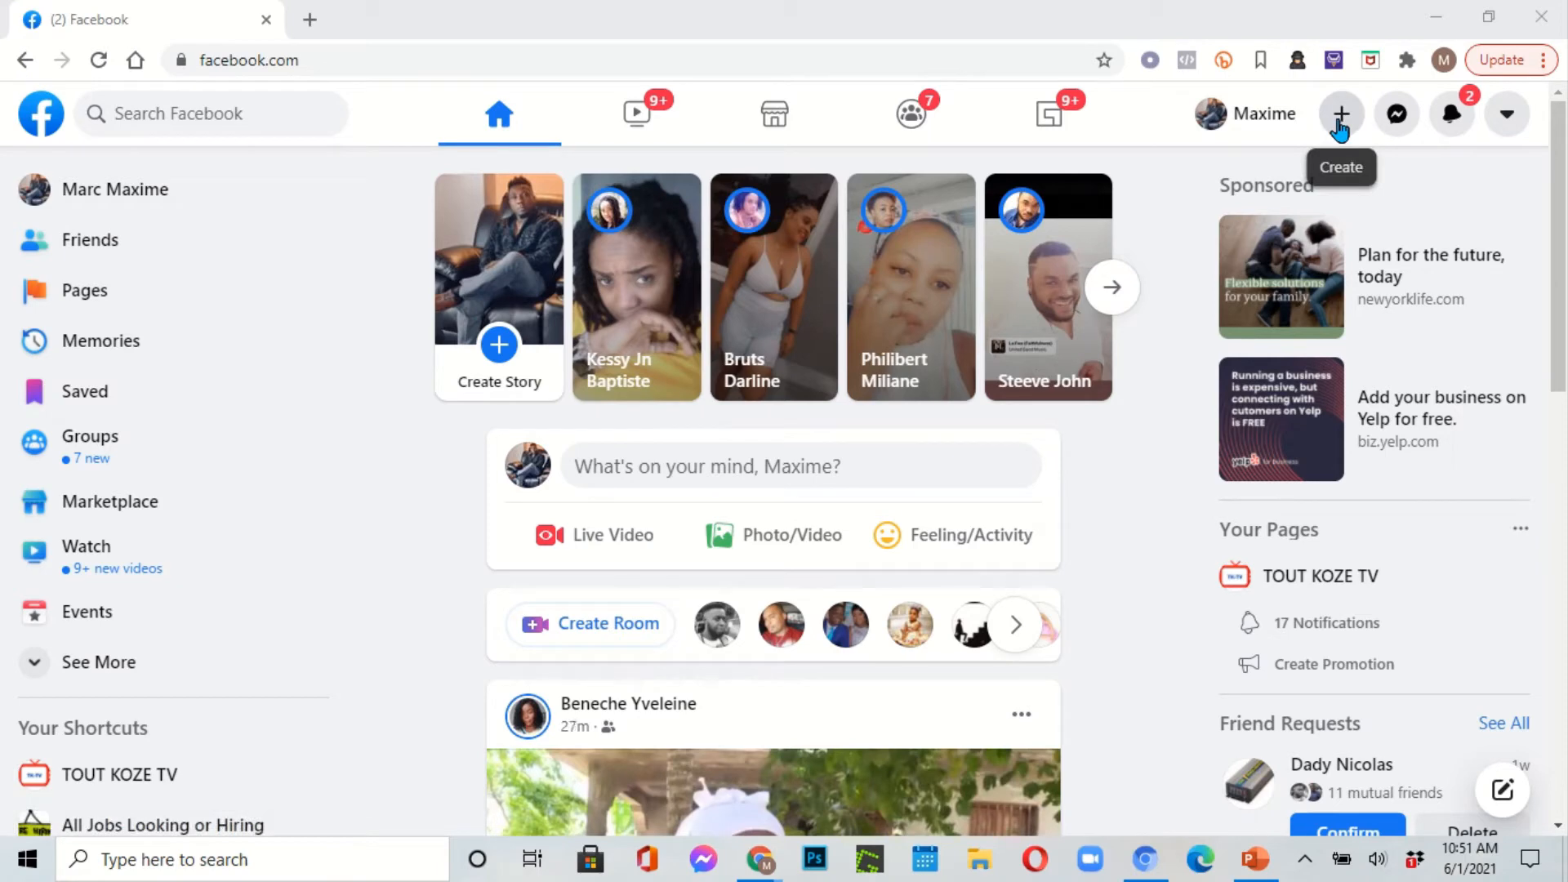
Step: Begin a new Facebook Page and enter 'Tektek' as its name
click(1341, 119)
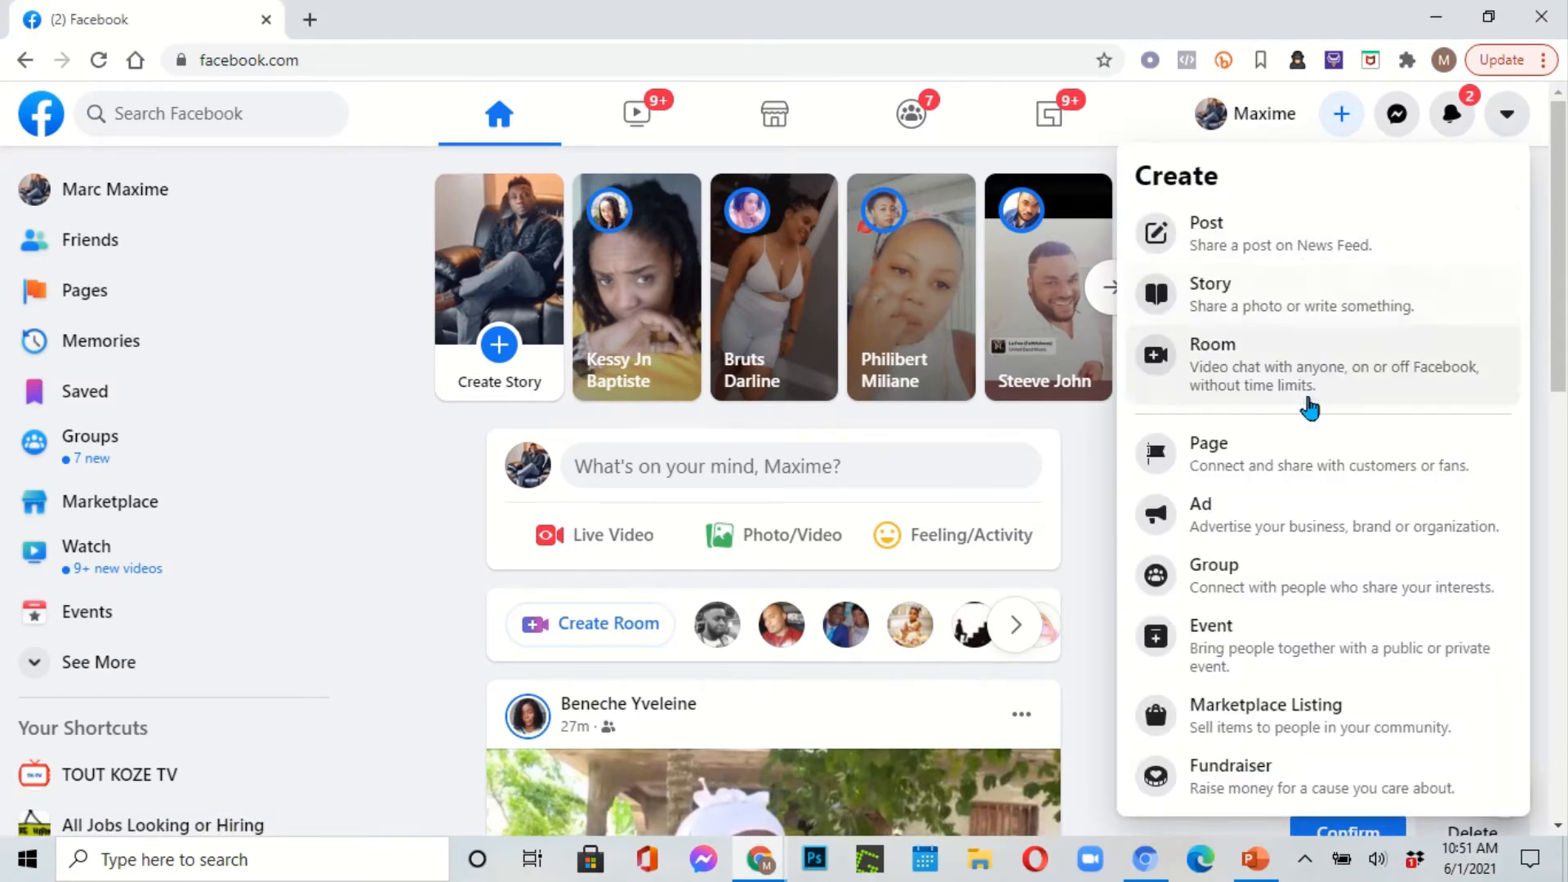
click(1319, 450)
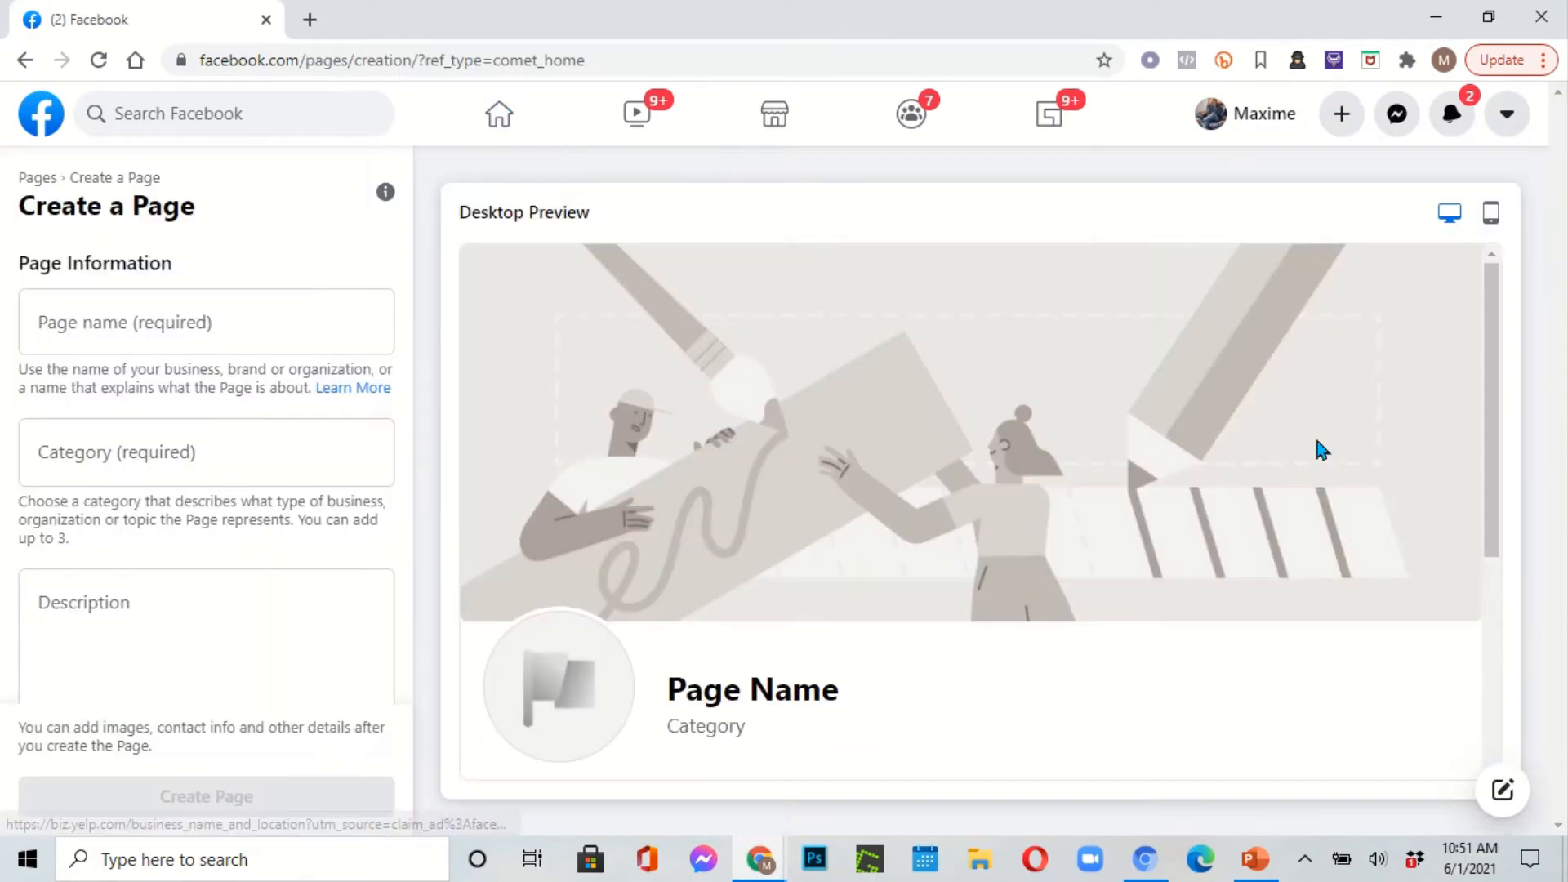
click(167, 319)
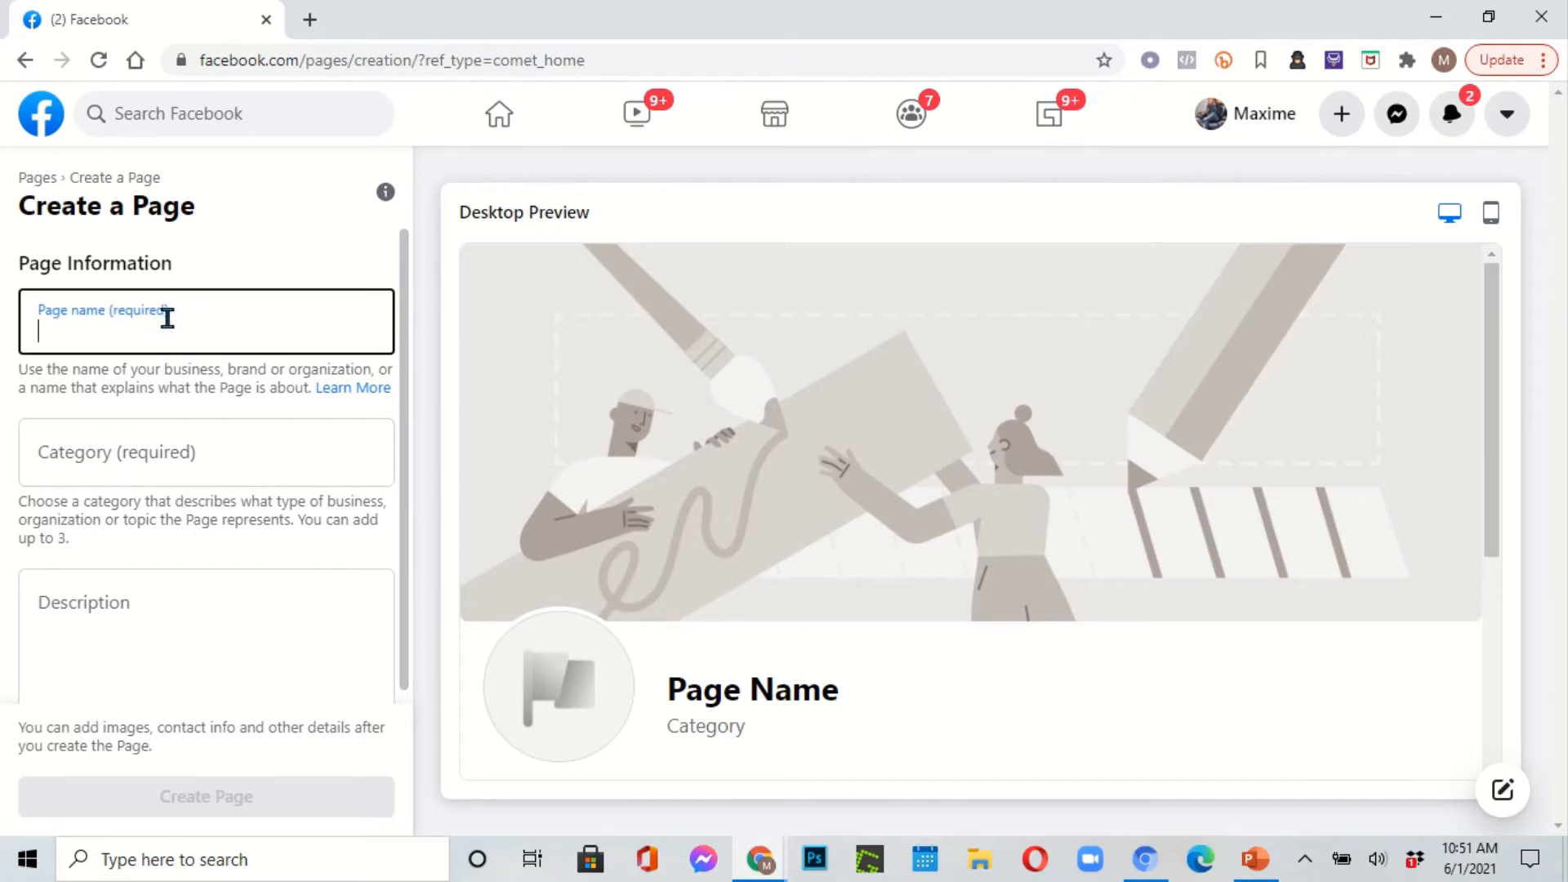
text(te)
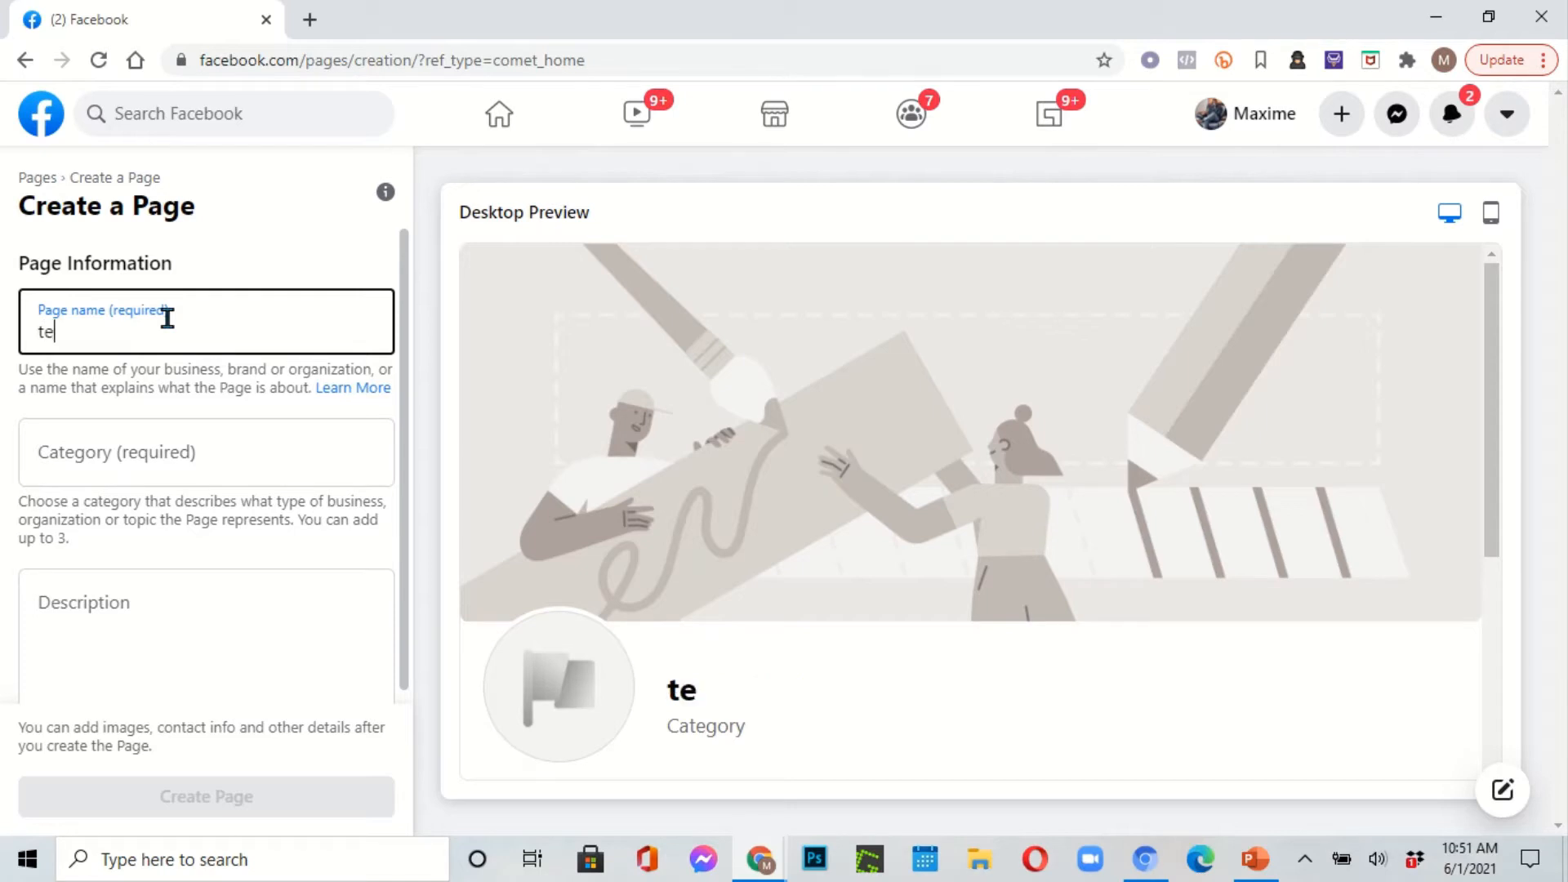
text(ktek)
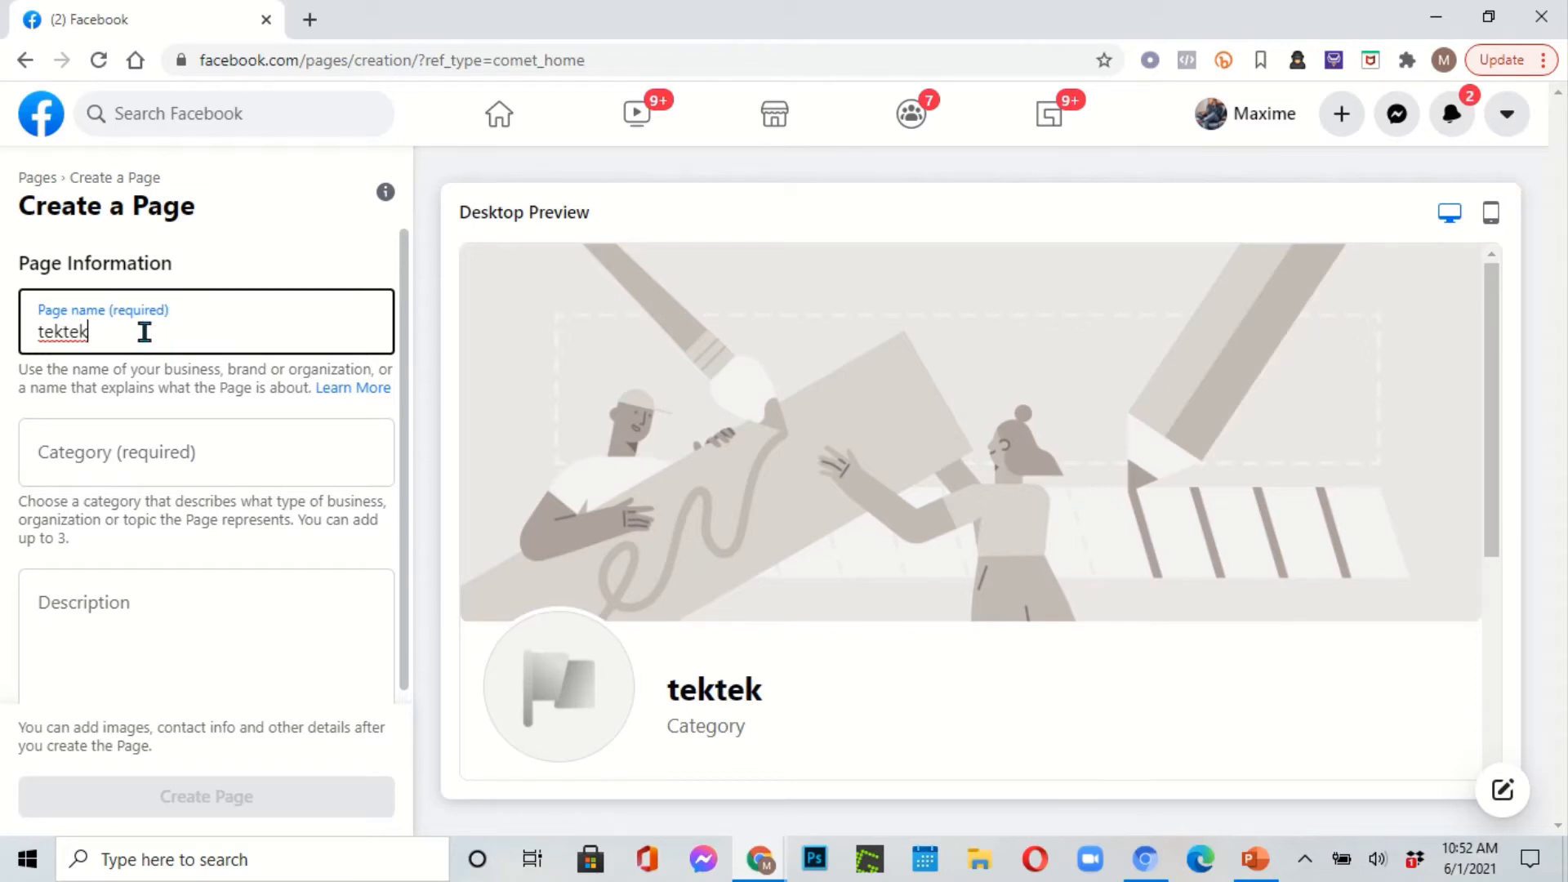
click(130, 434)
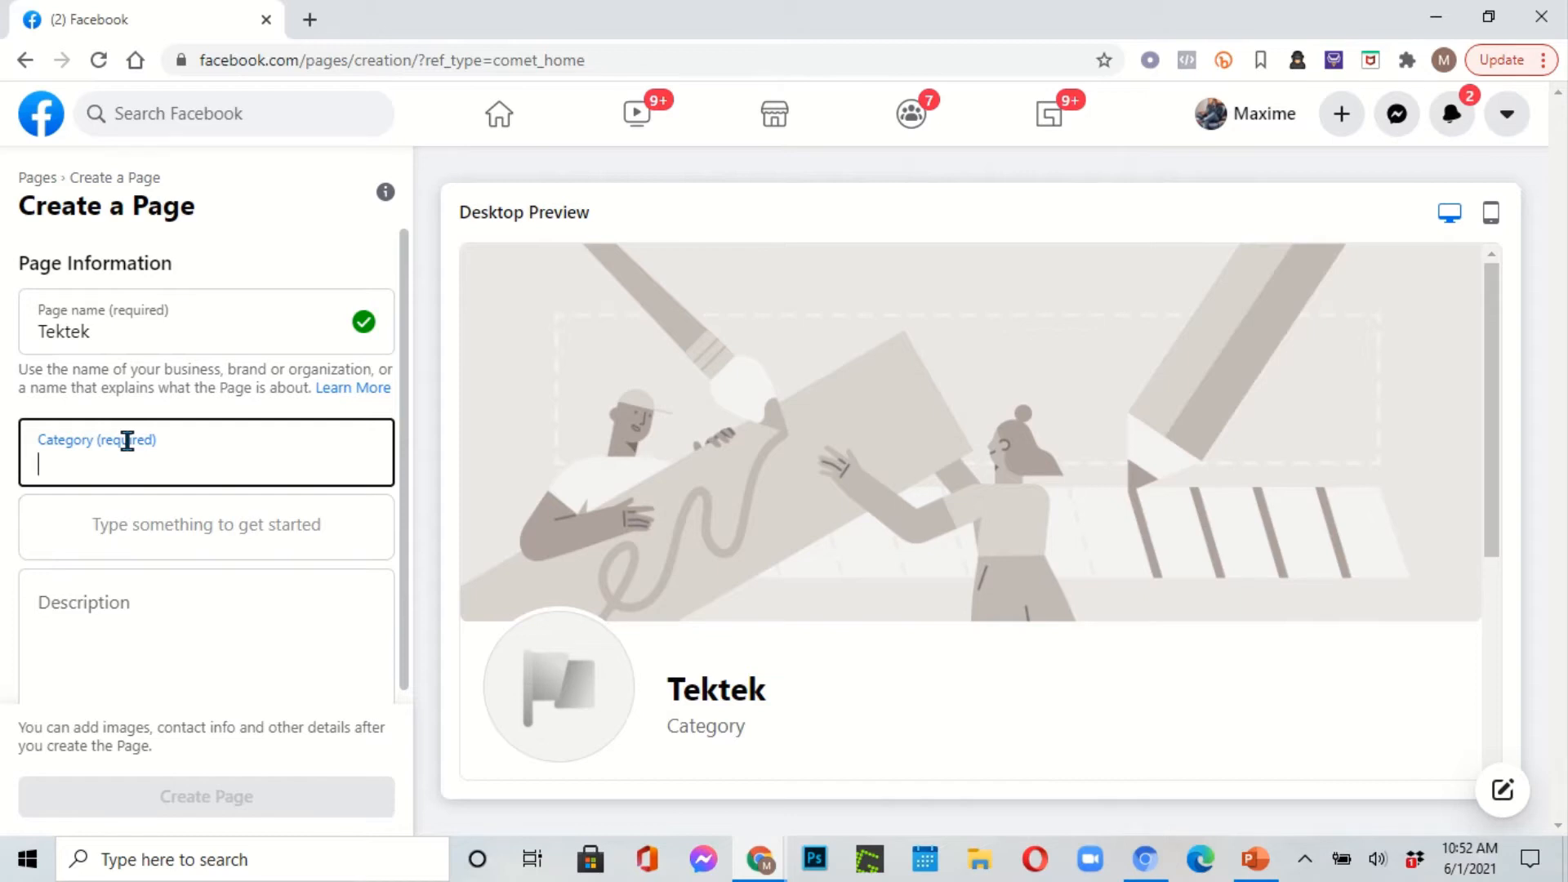
Step: Set the Page category to Seafood Restaurant
text(se)
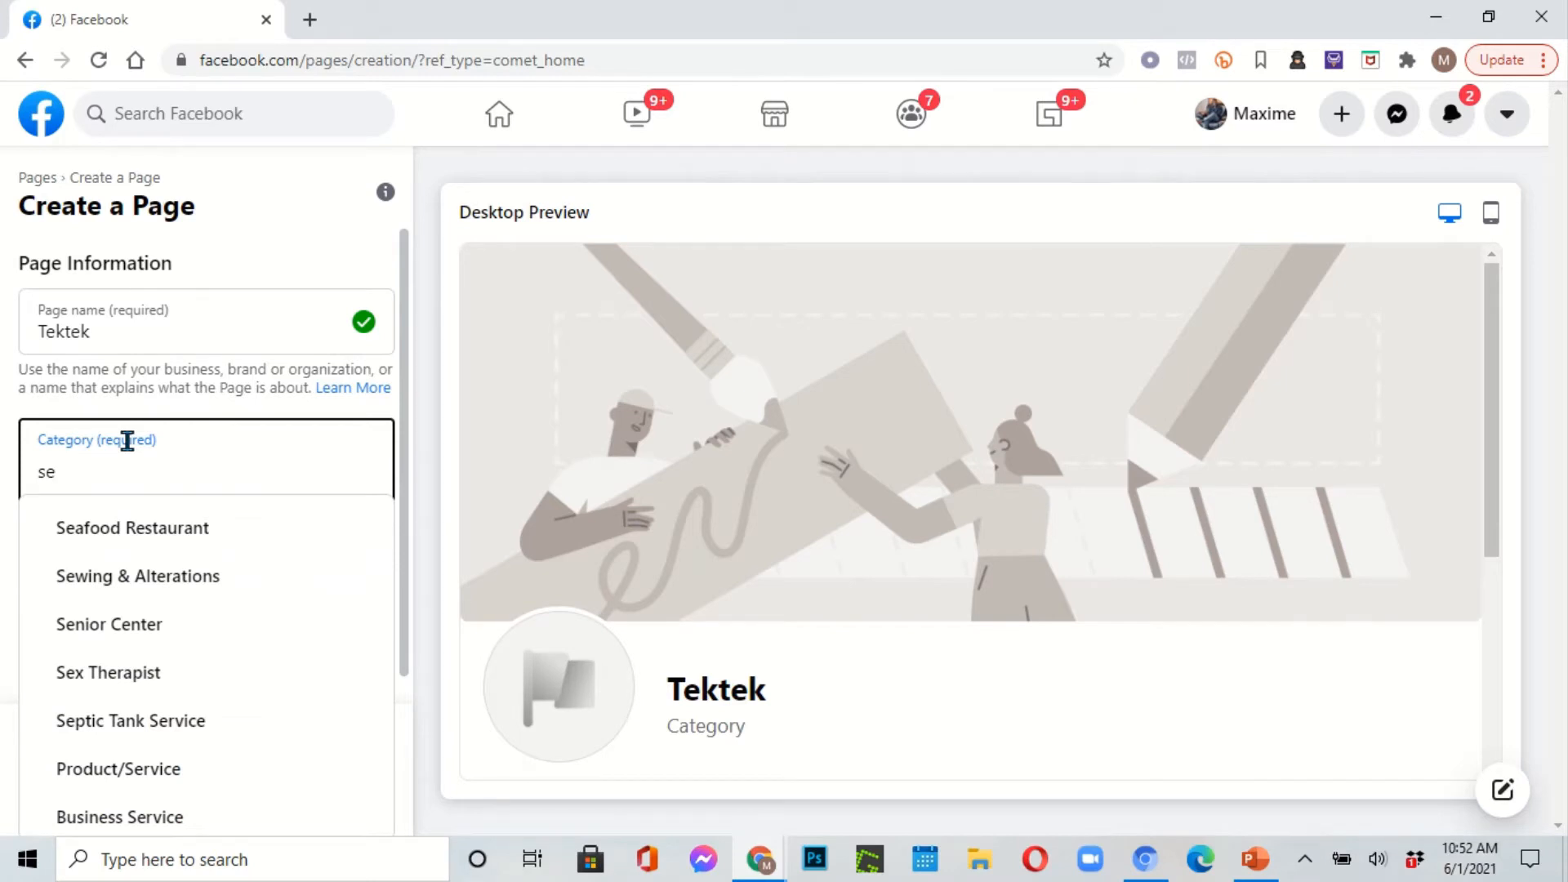
click(139, 527)
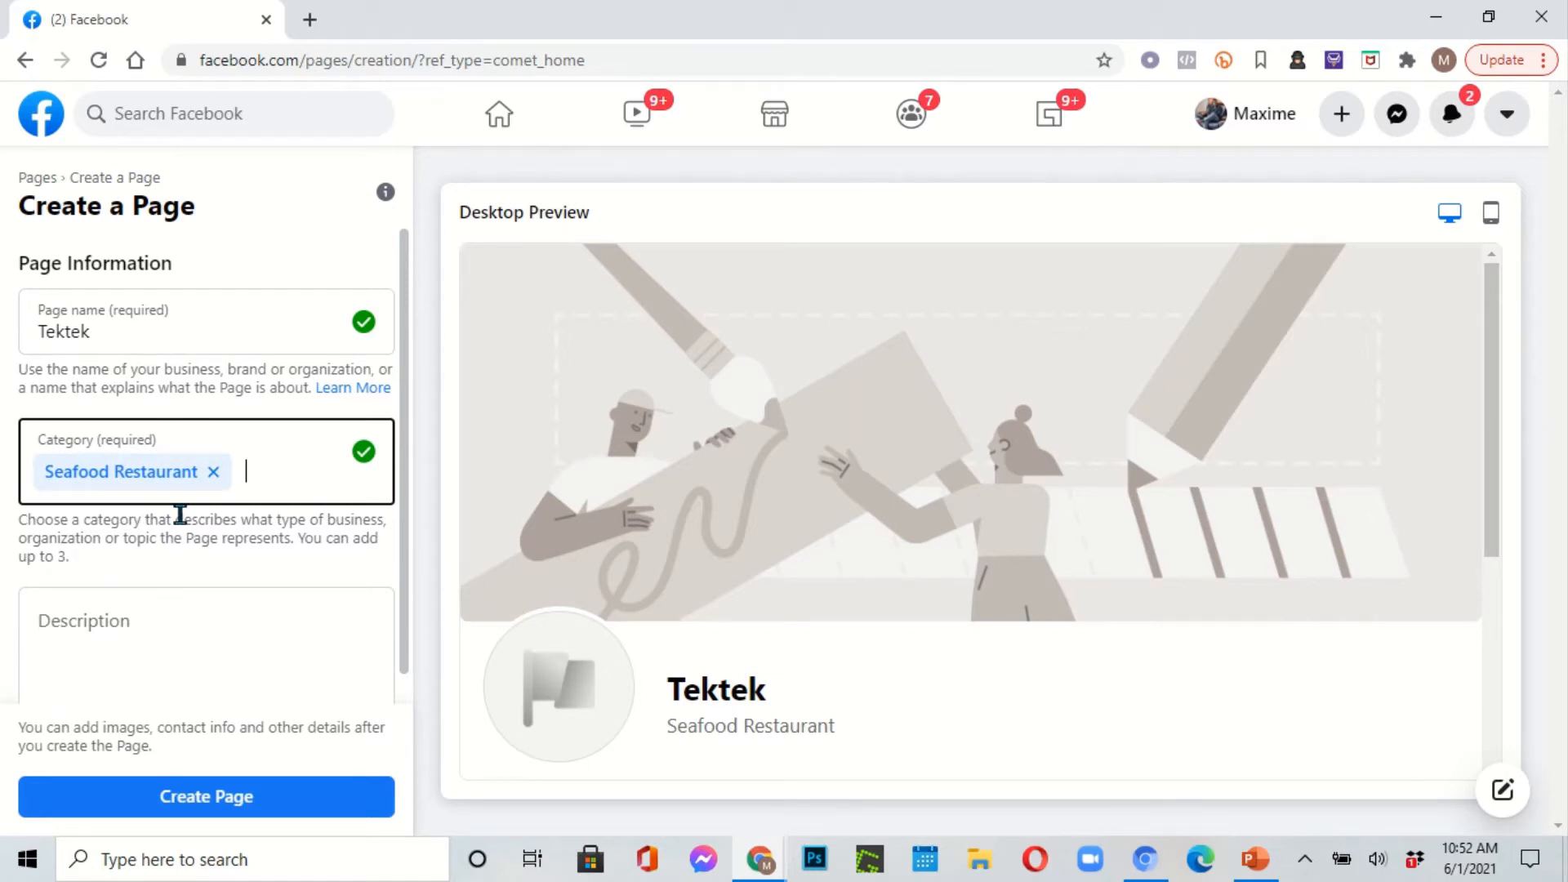
scroll(181, 596, down, 1)
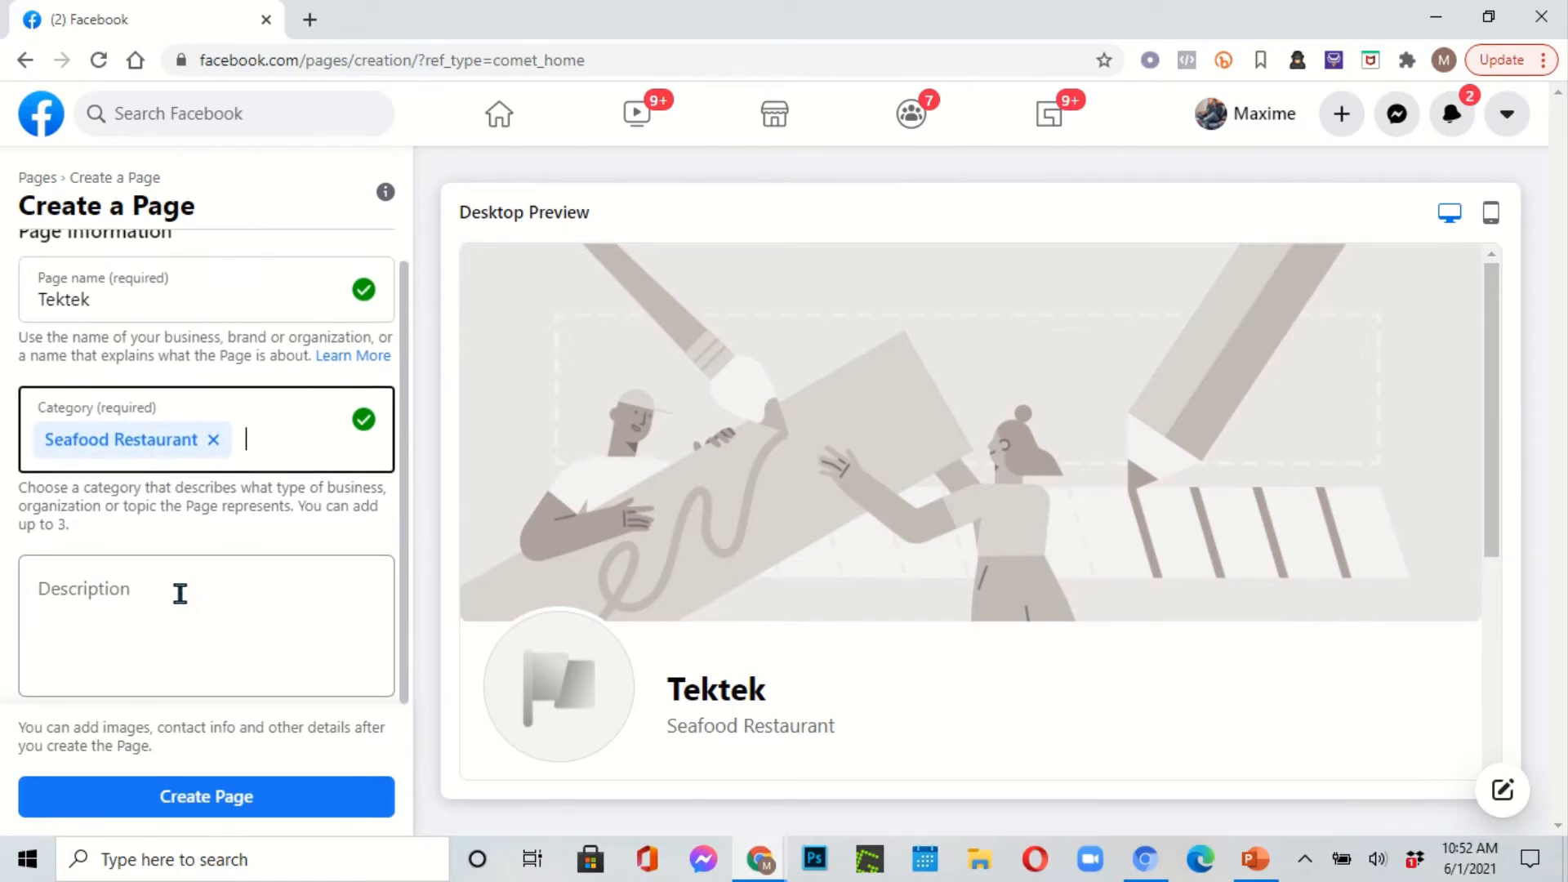
Step: Write the description 'tektek pote pou nou bon manje', correcting the typos
click(180, 594)
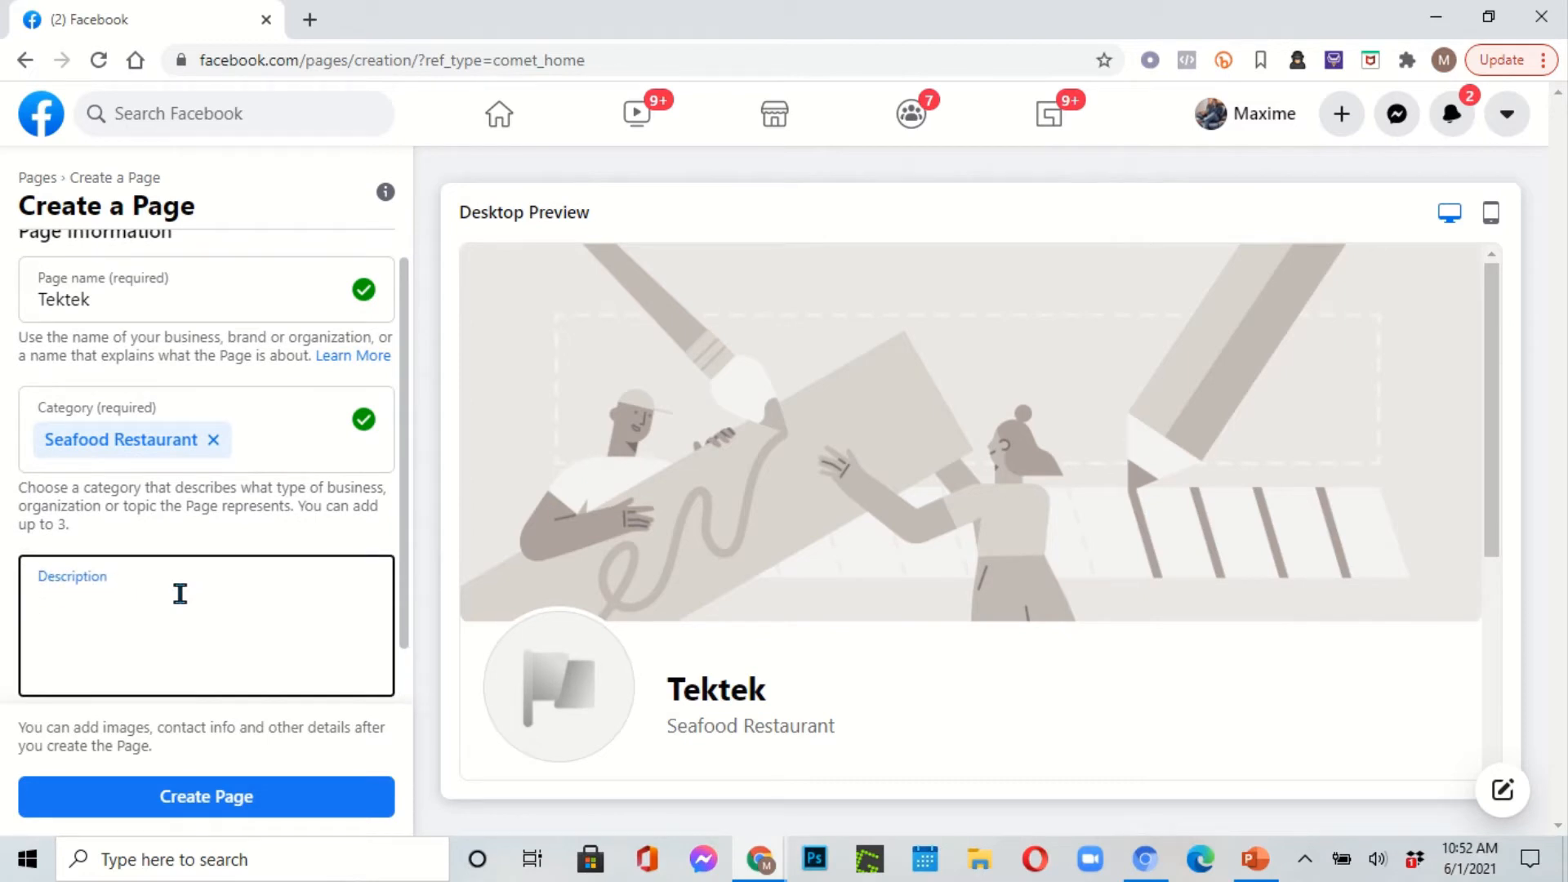
text(tektek pote pou )
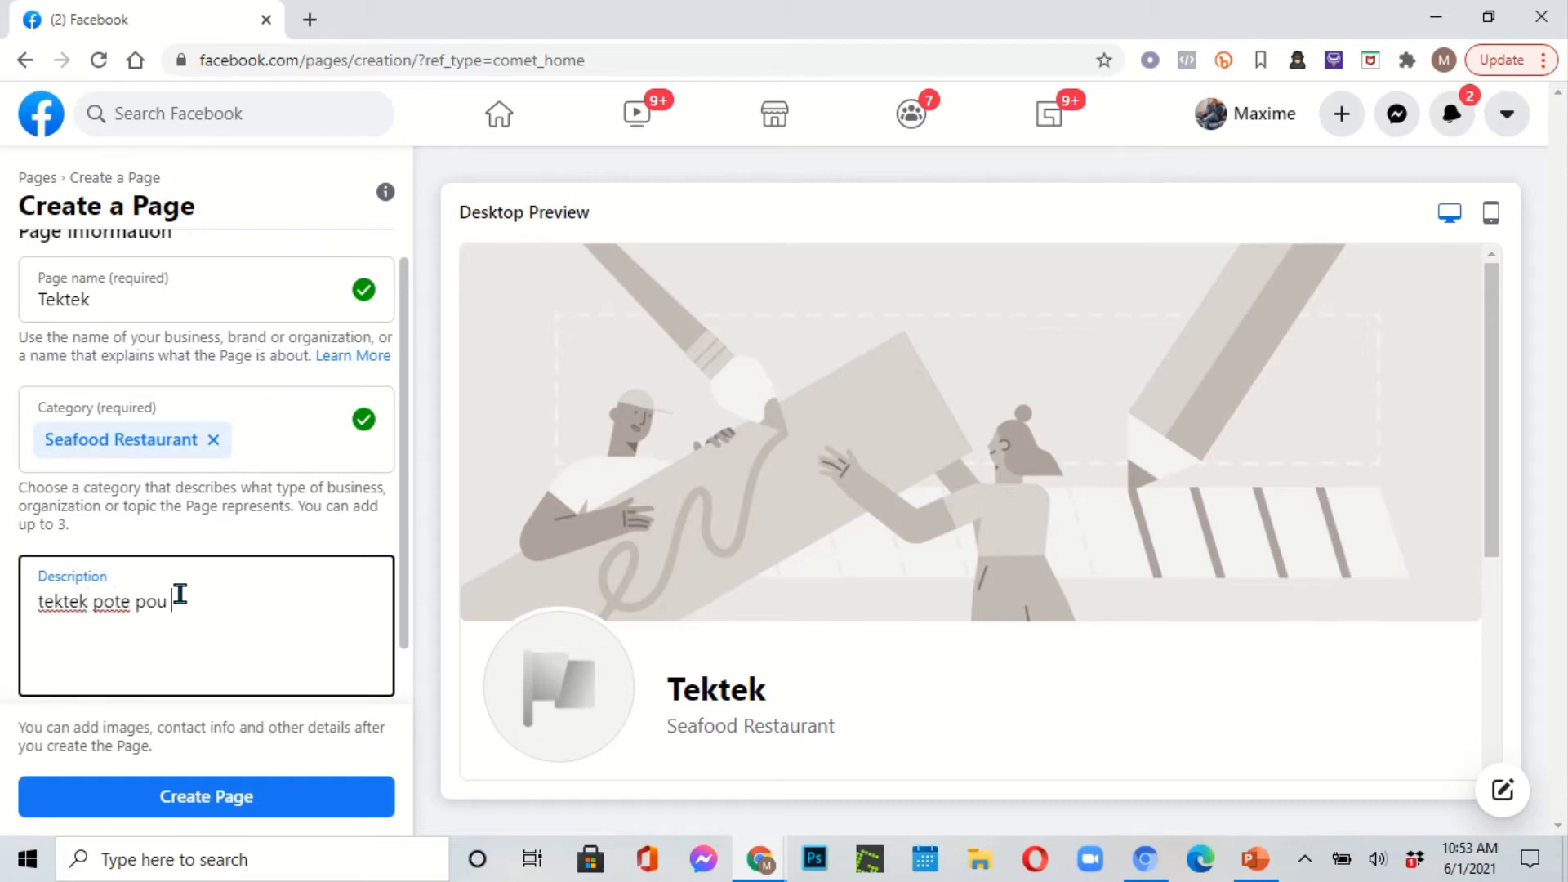
text(mou mon)
key(BackSpace)
key(BackSpace)
key(BackSpace)
text(bon manje)
double_click(180, 594)
text(nou)
scroll(245, 618, down, 1)
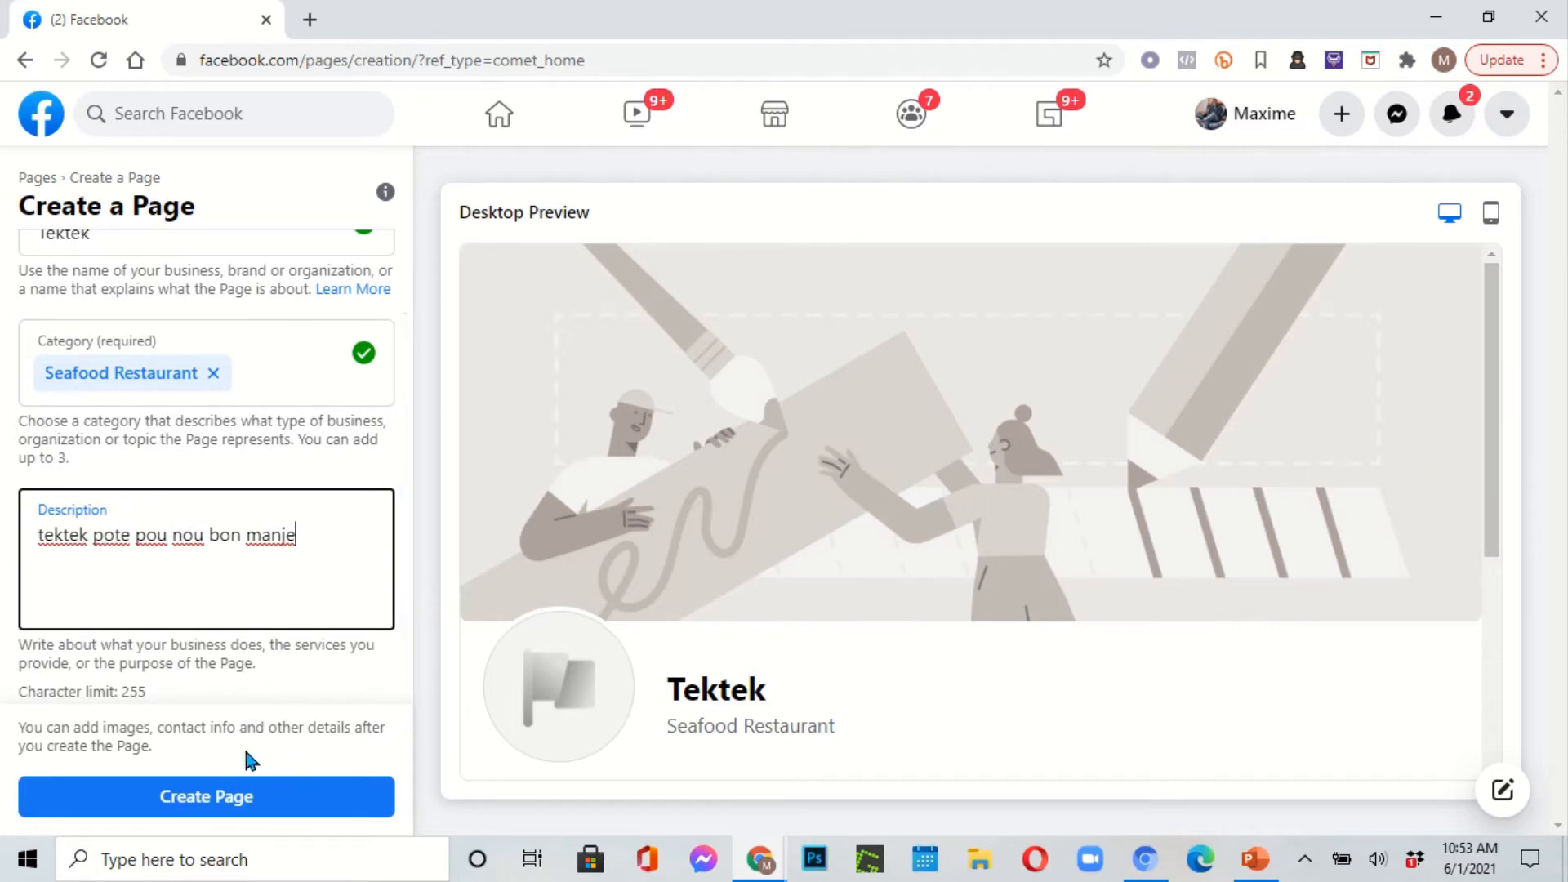
Step: Create the Tektek Page and use IMG_0864 from Pictures > 2018-07 as its profile photo
click(240, 787)
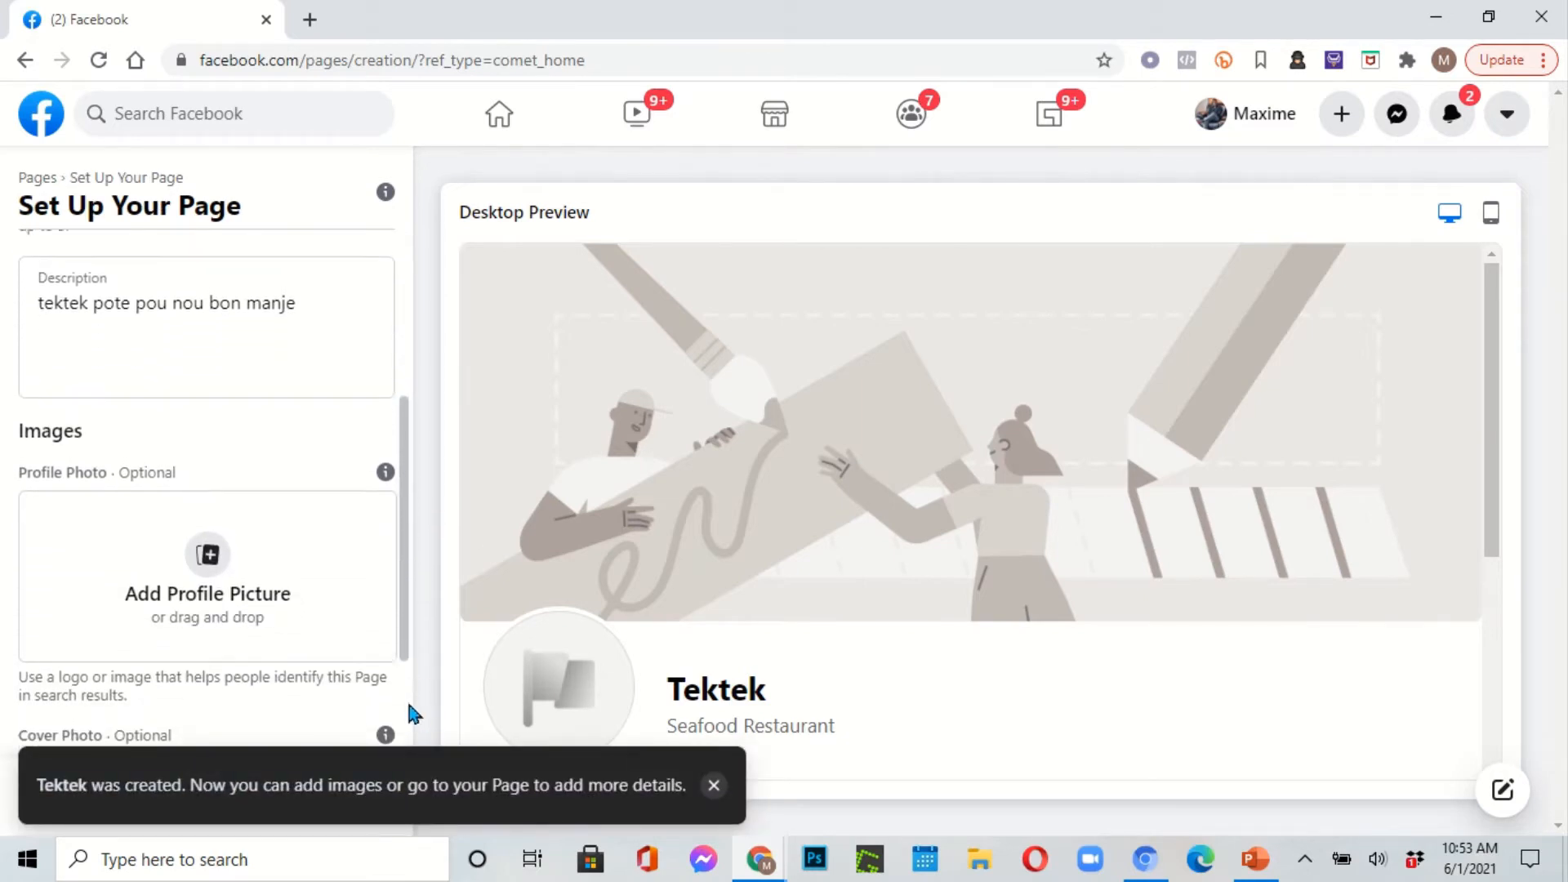
scroll(378, 675, up, 1)
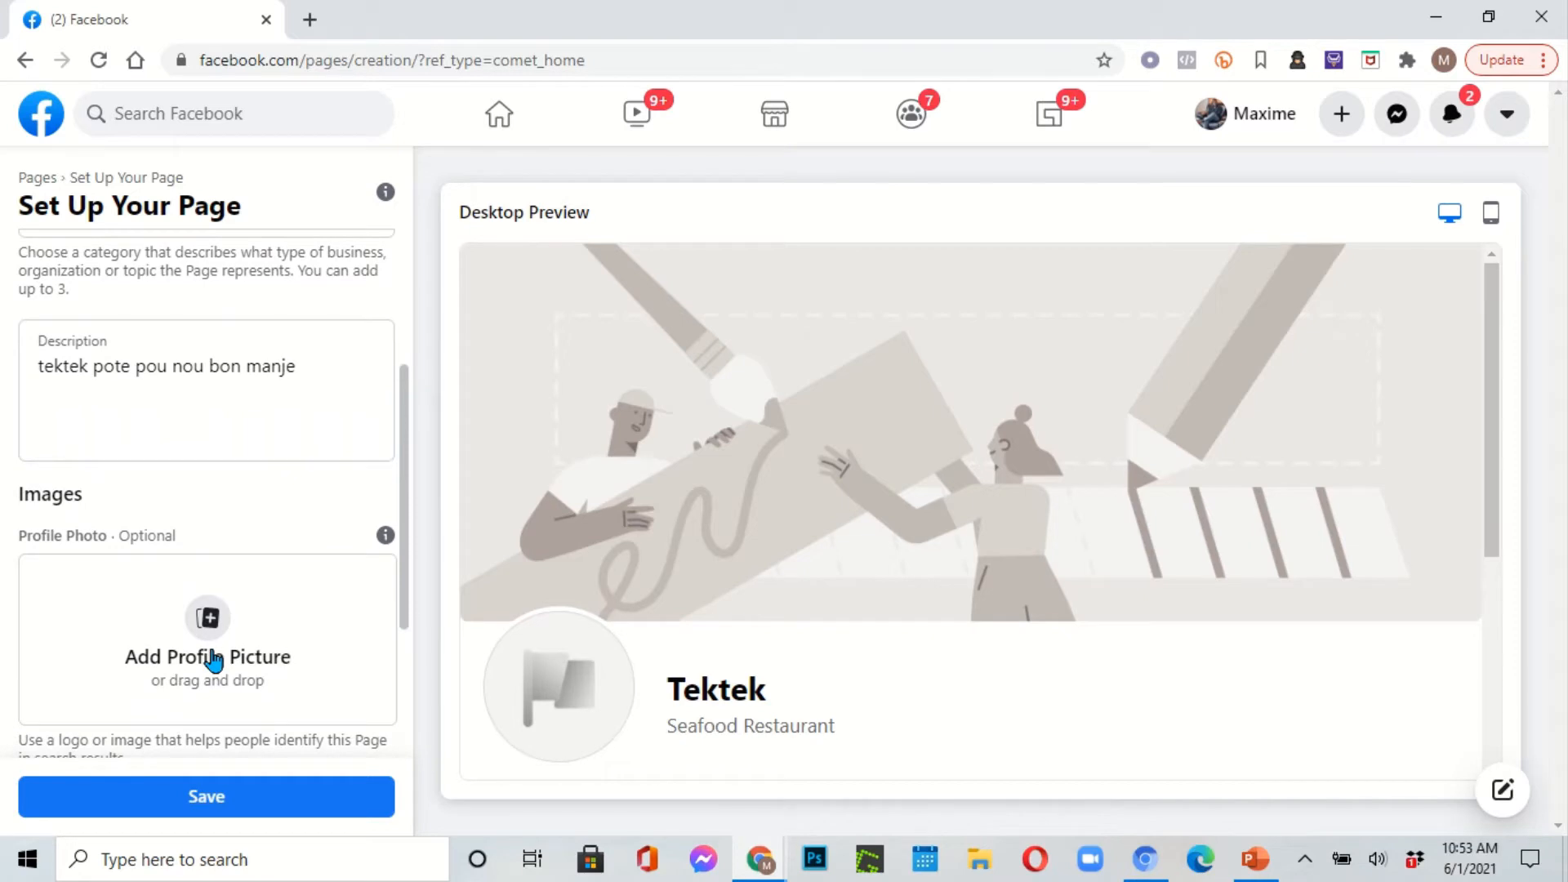
click(216, 635)
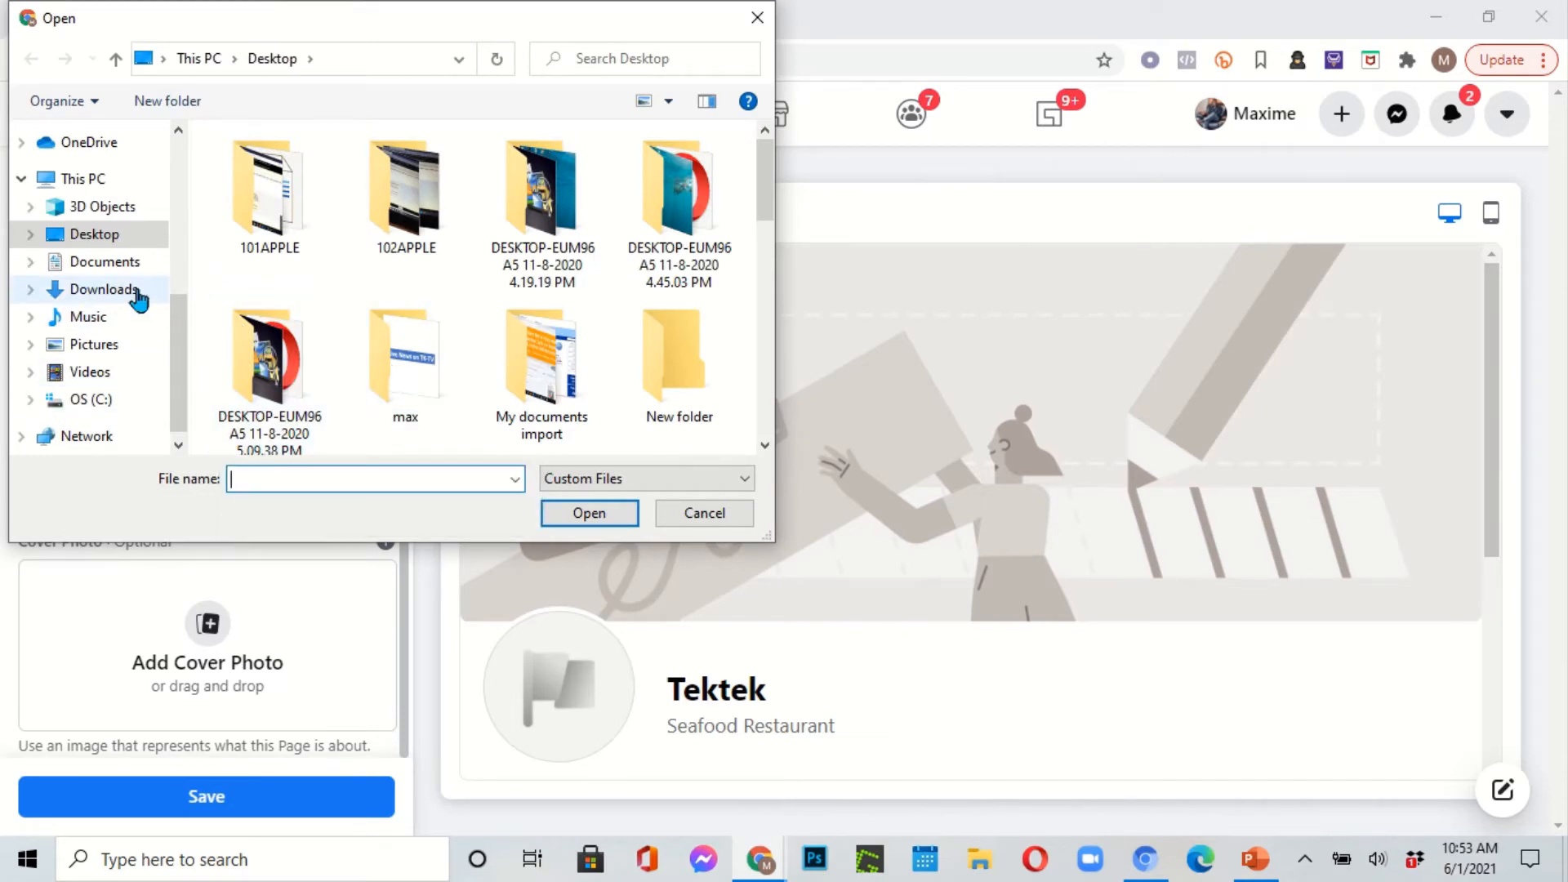
click(137, 344)
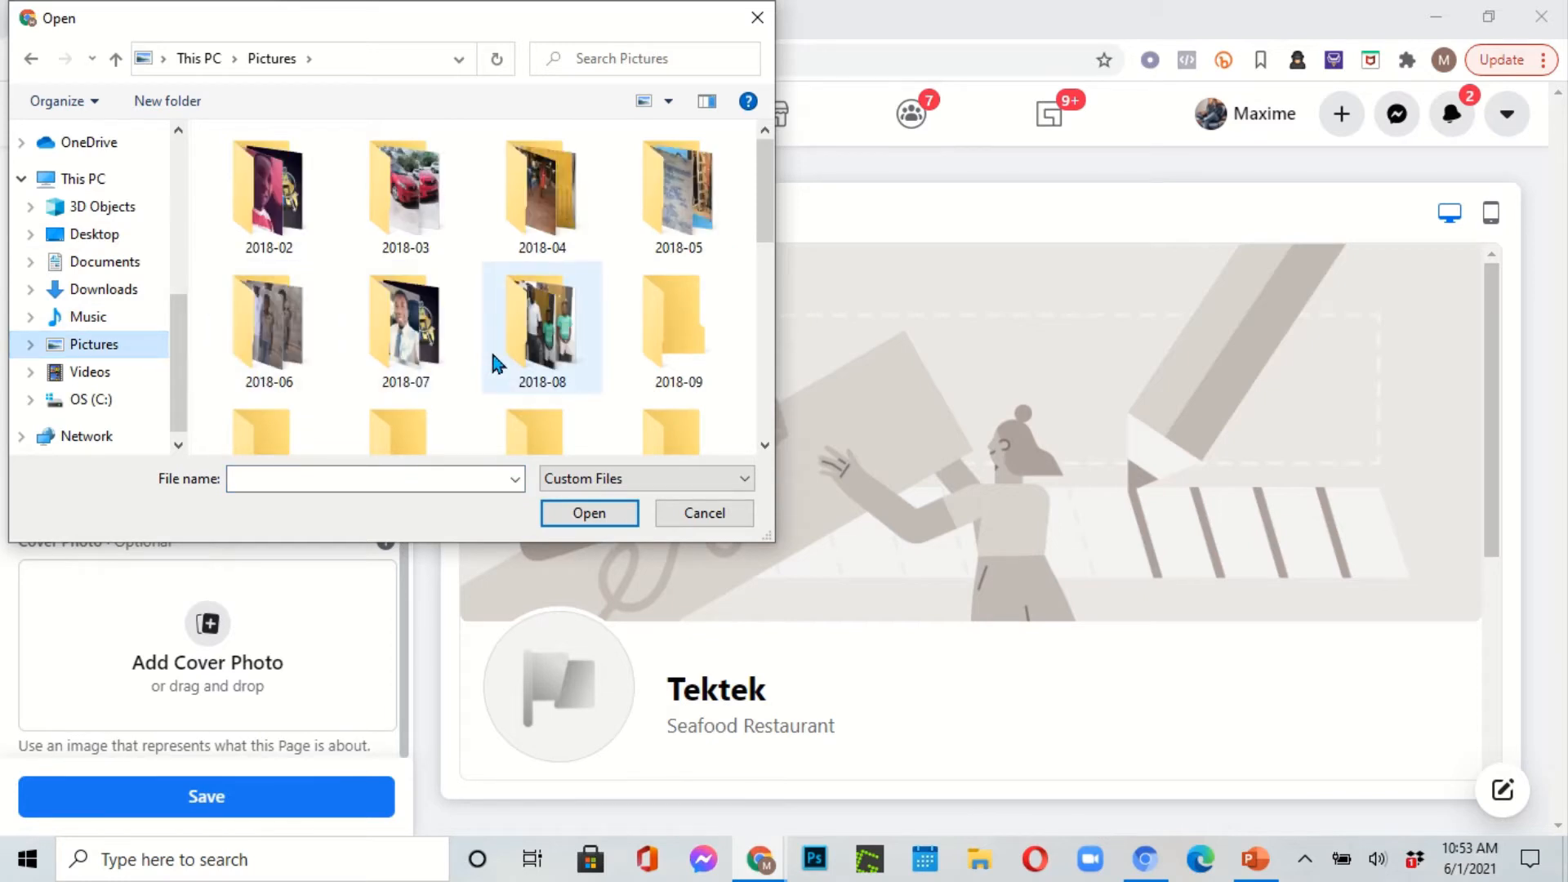
click(429, 337)
double_click(429, 337)
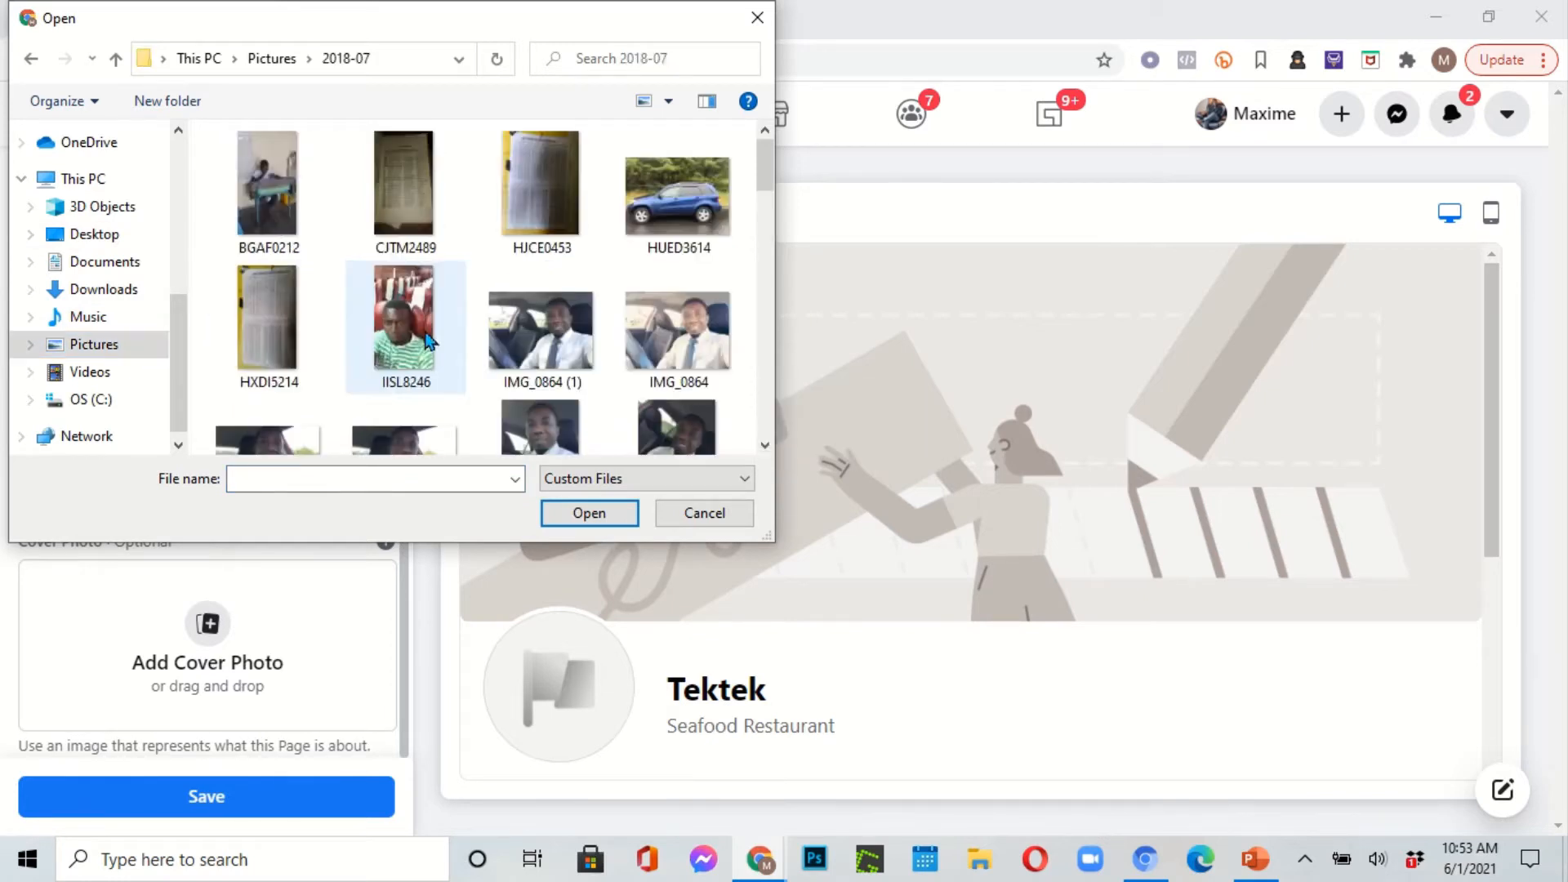
double_click(666, 339)
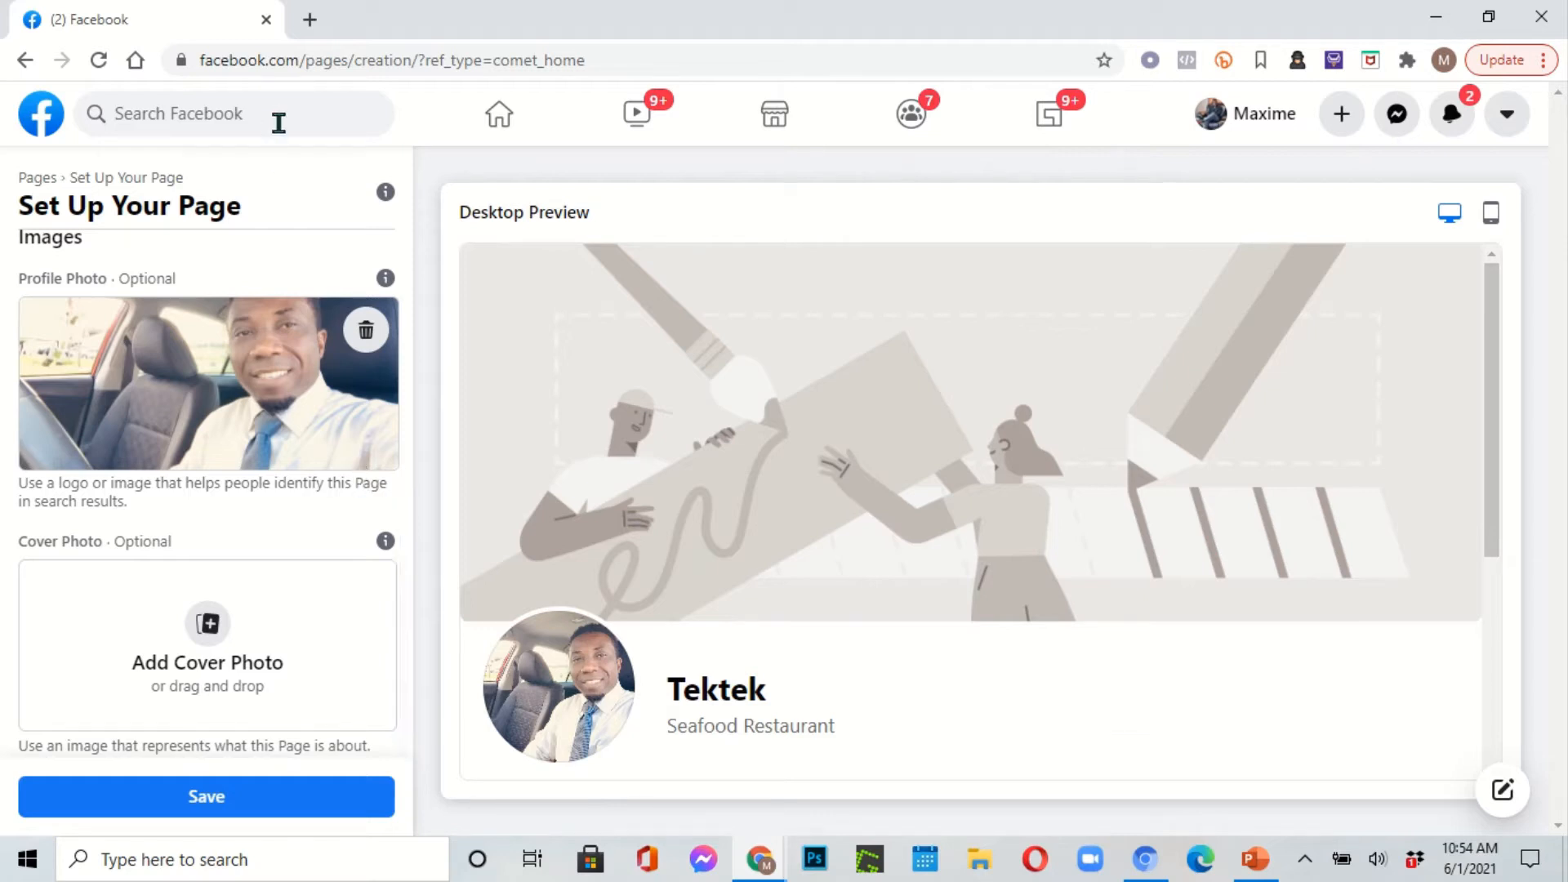
Step: In a new tab, reach the official Canva site through a Google search for canva.com
click(310, 20)
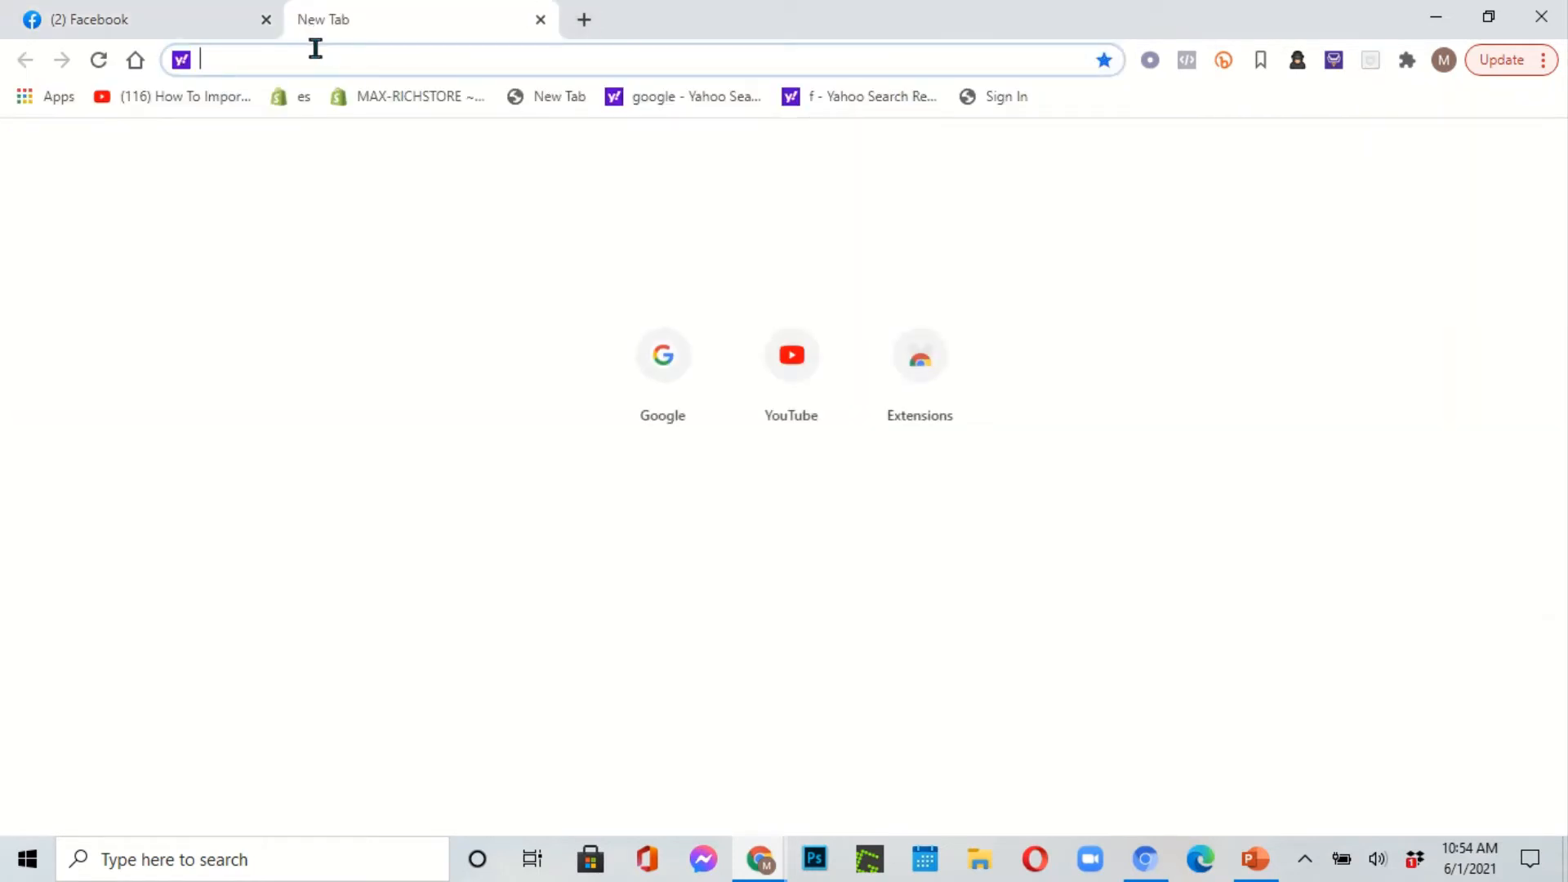
text(can)
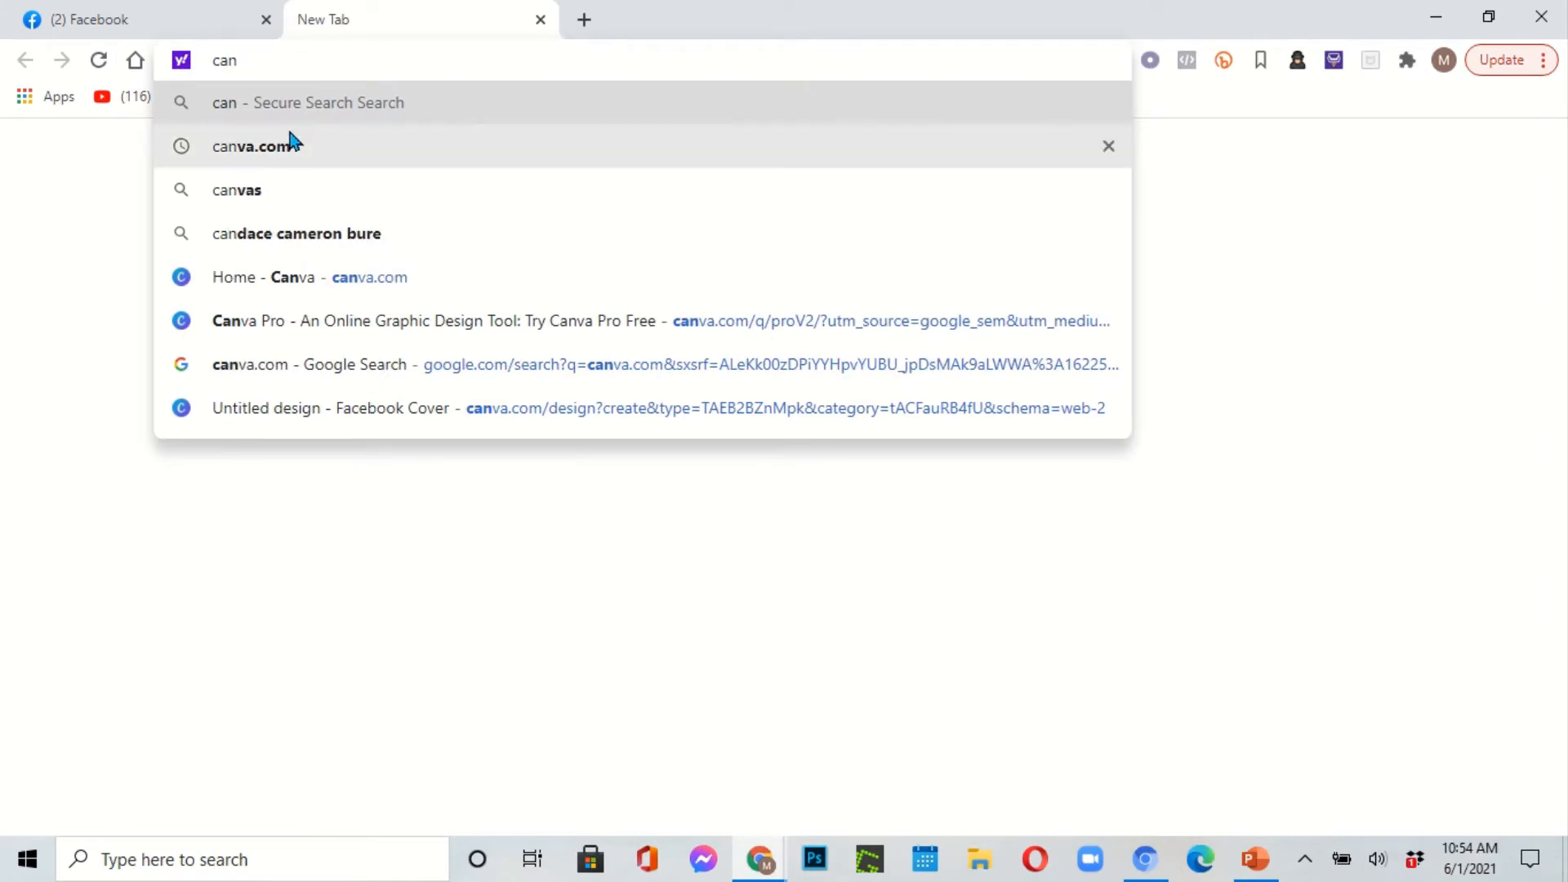
click(287, 154)
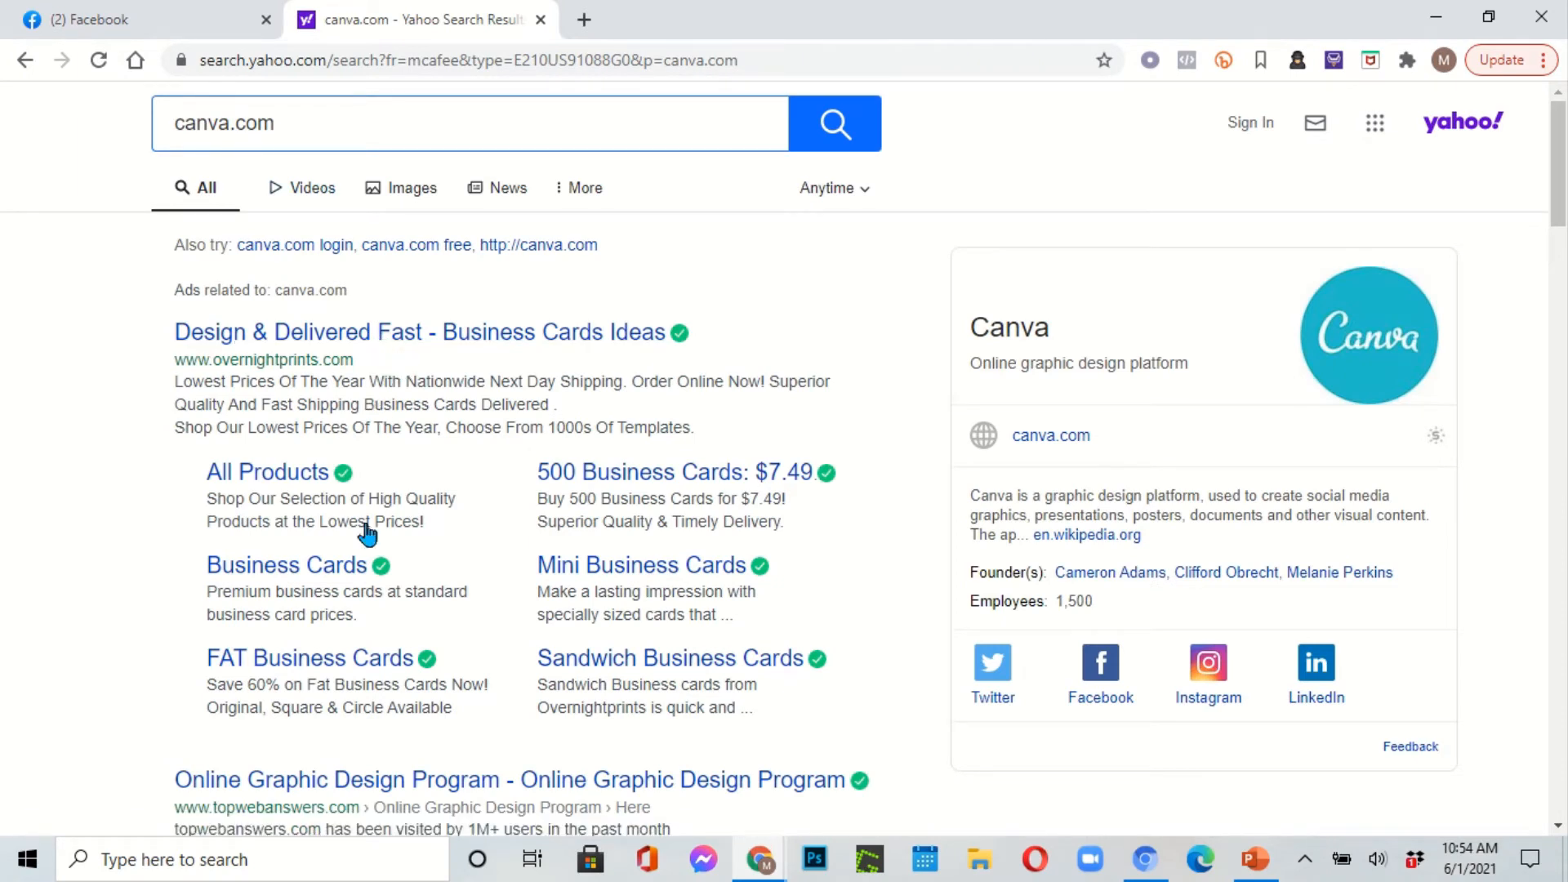
click(431, 784)
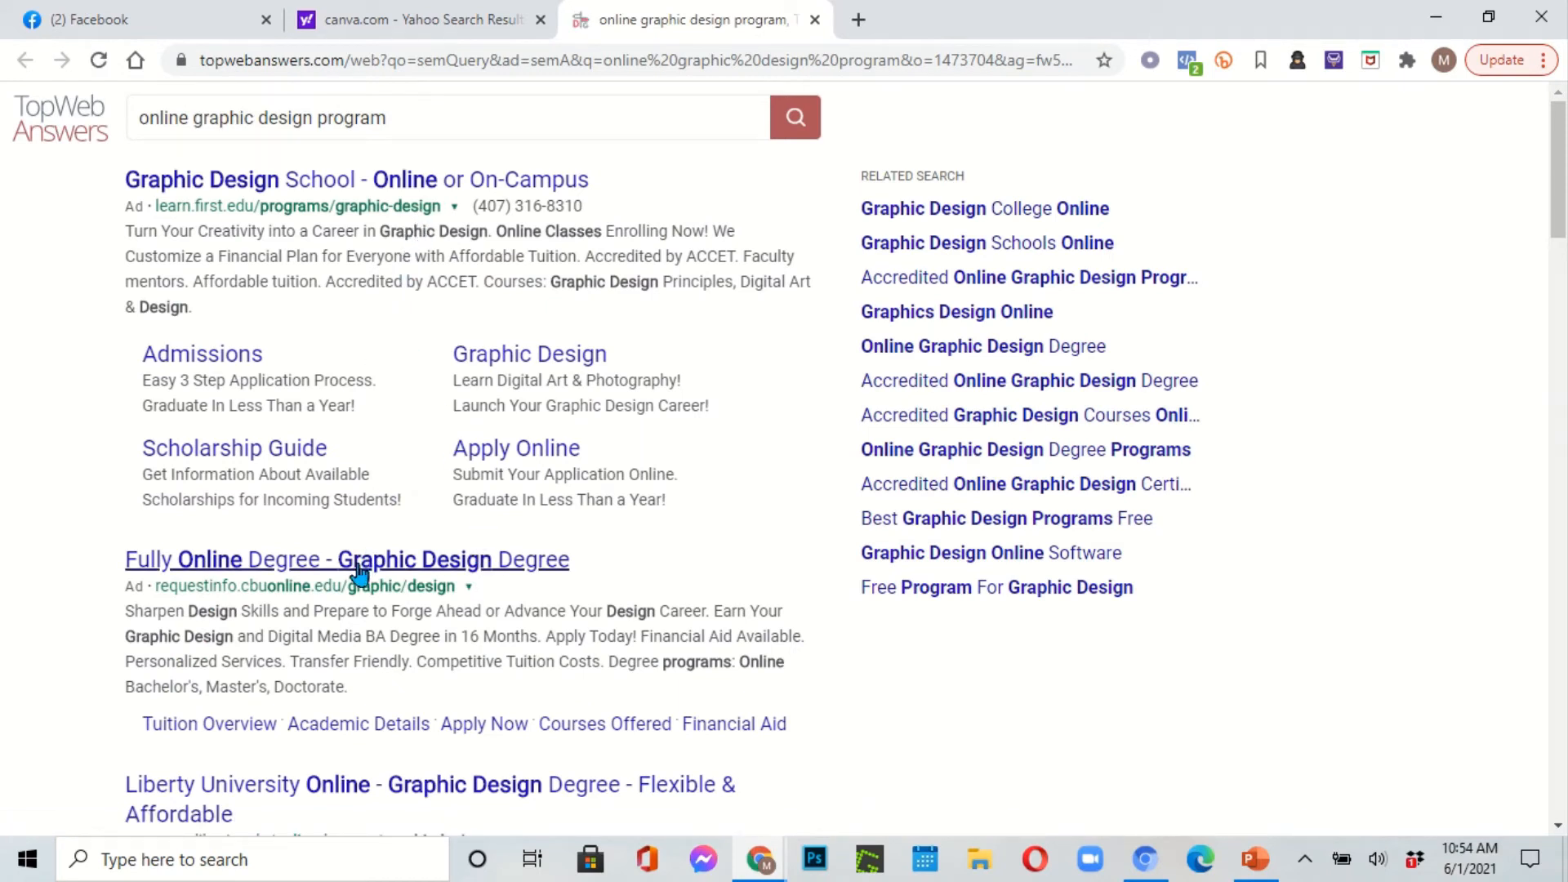
click(484, 67)
text(g)
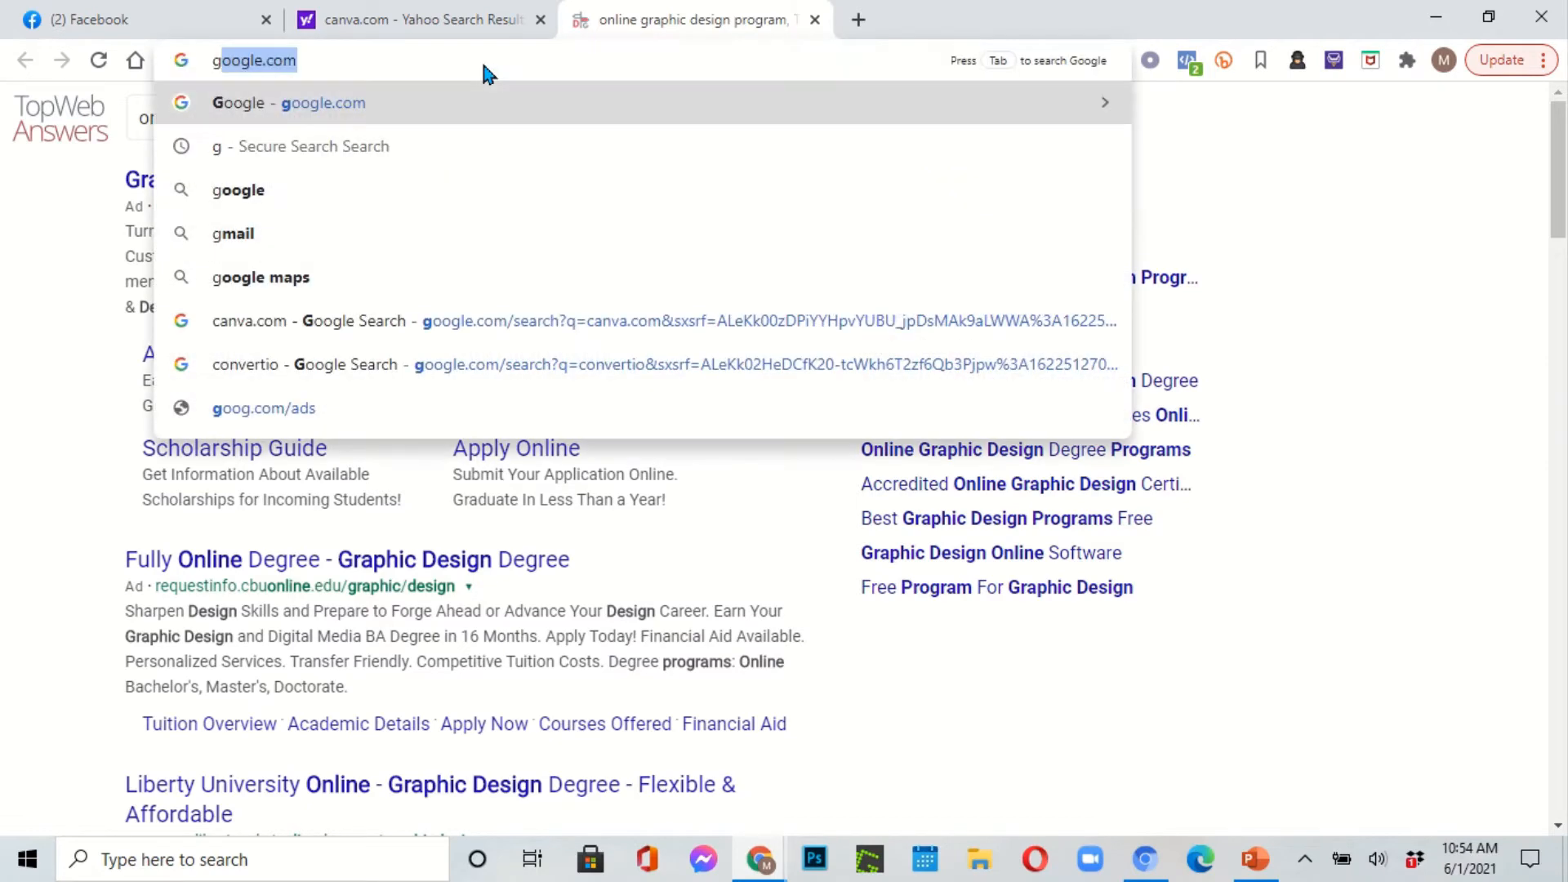
key(Return)
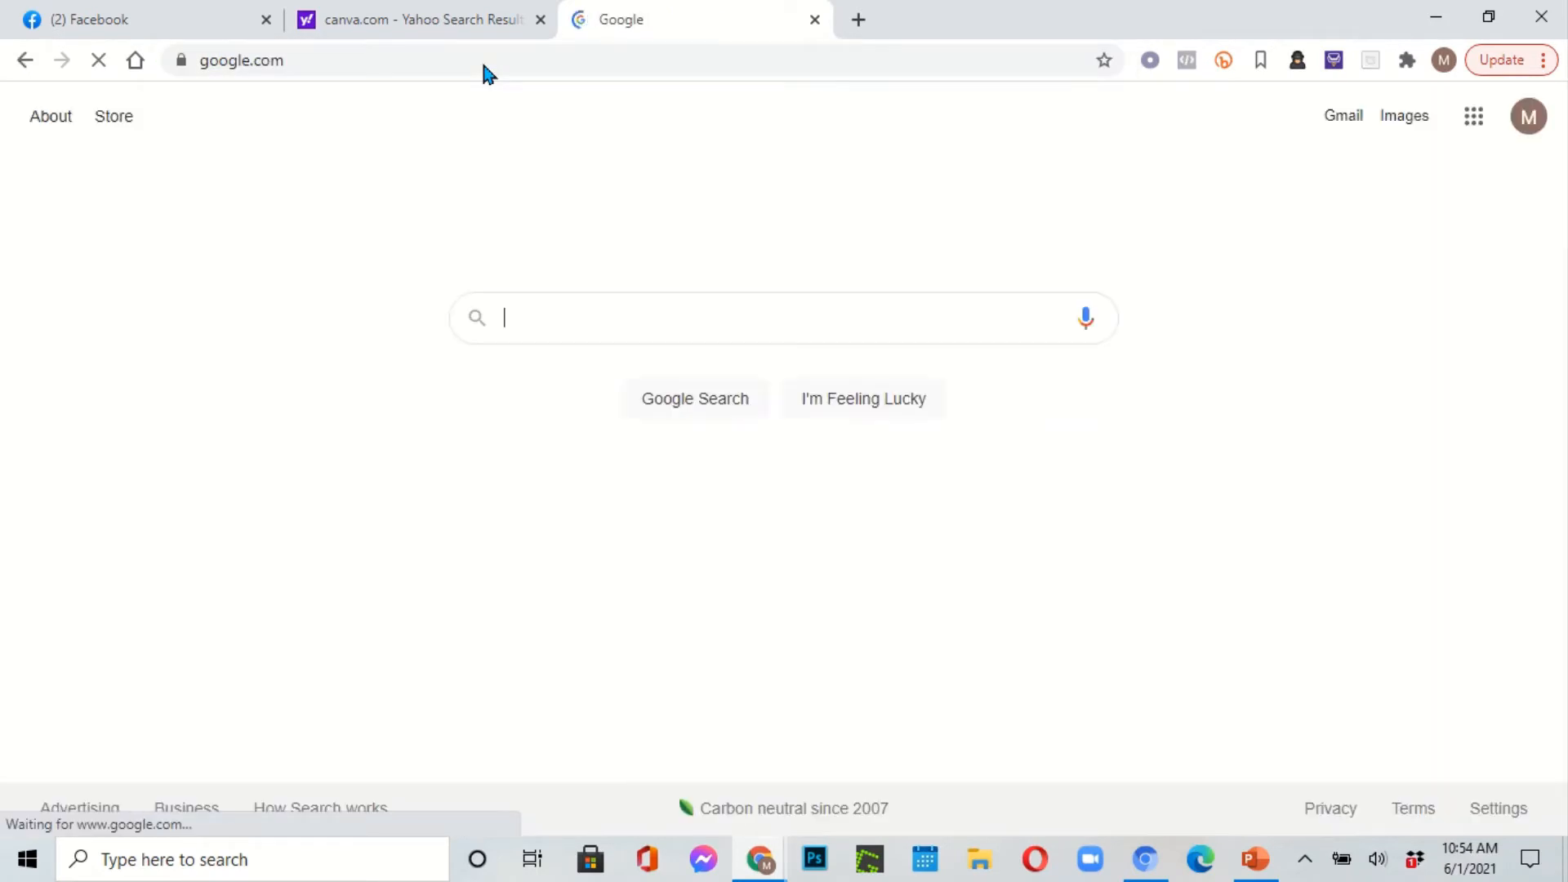
click(541, 320)
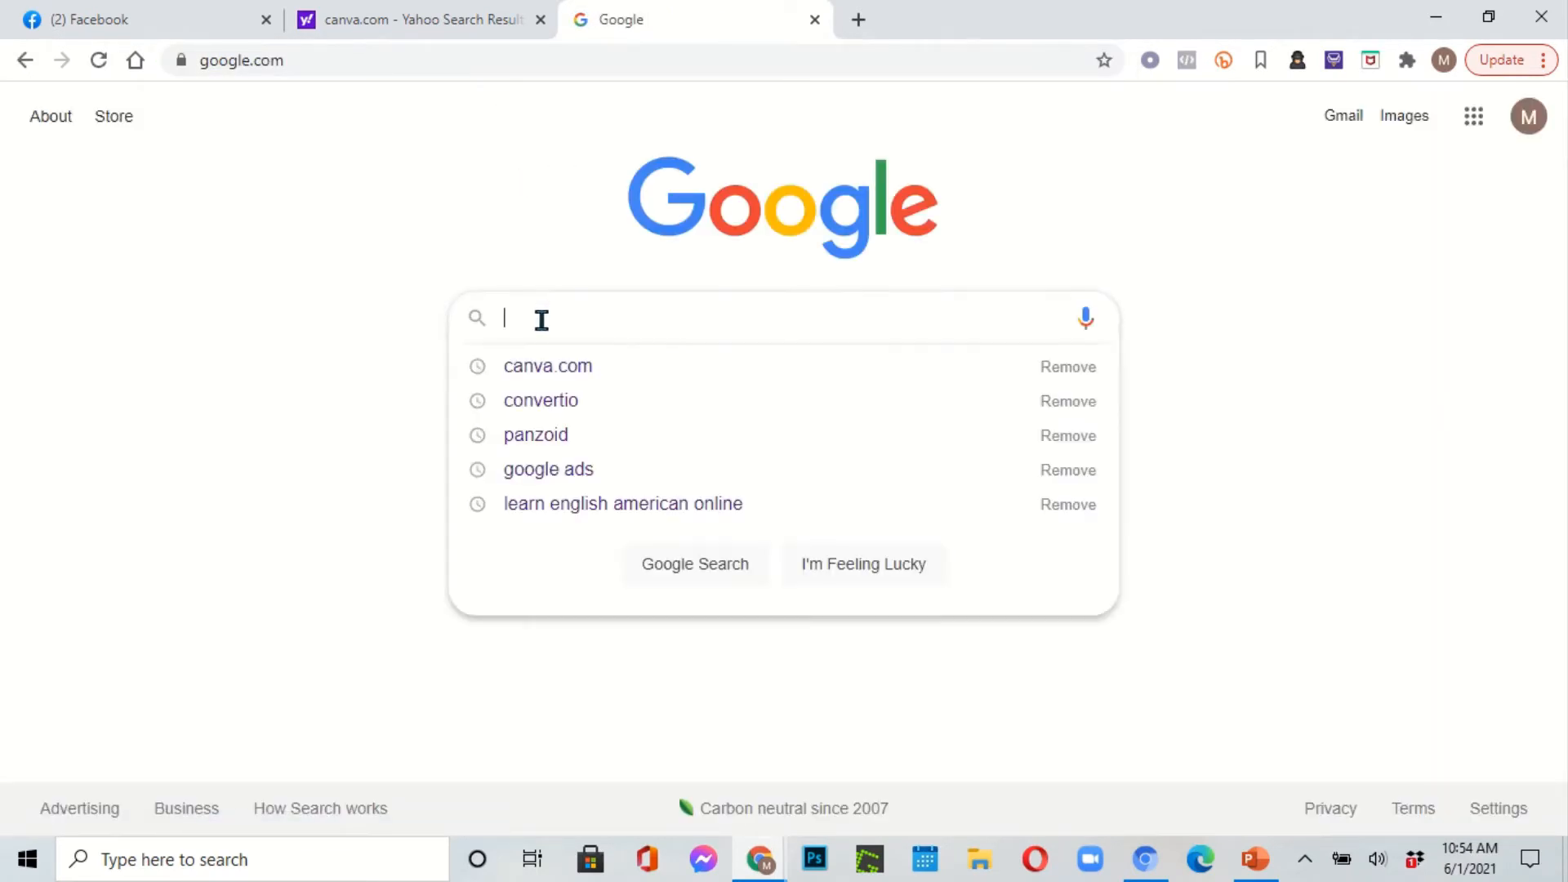
click(573, 370)
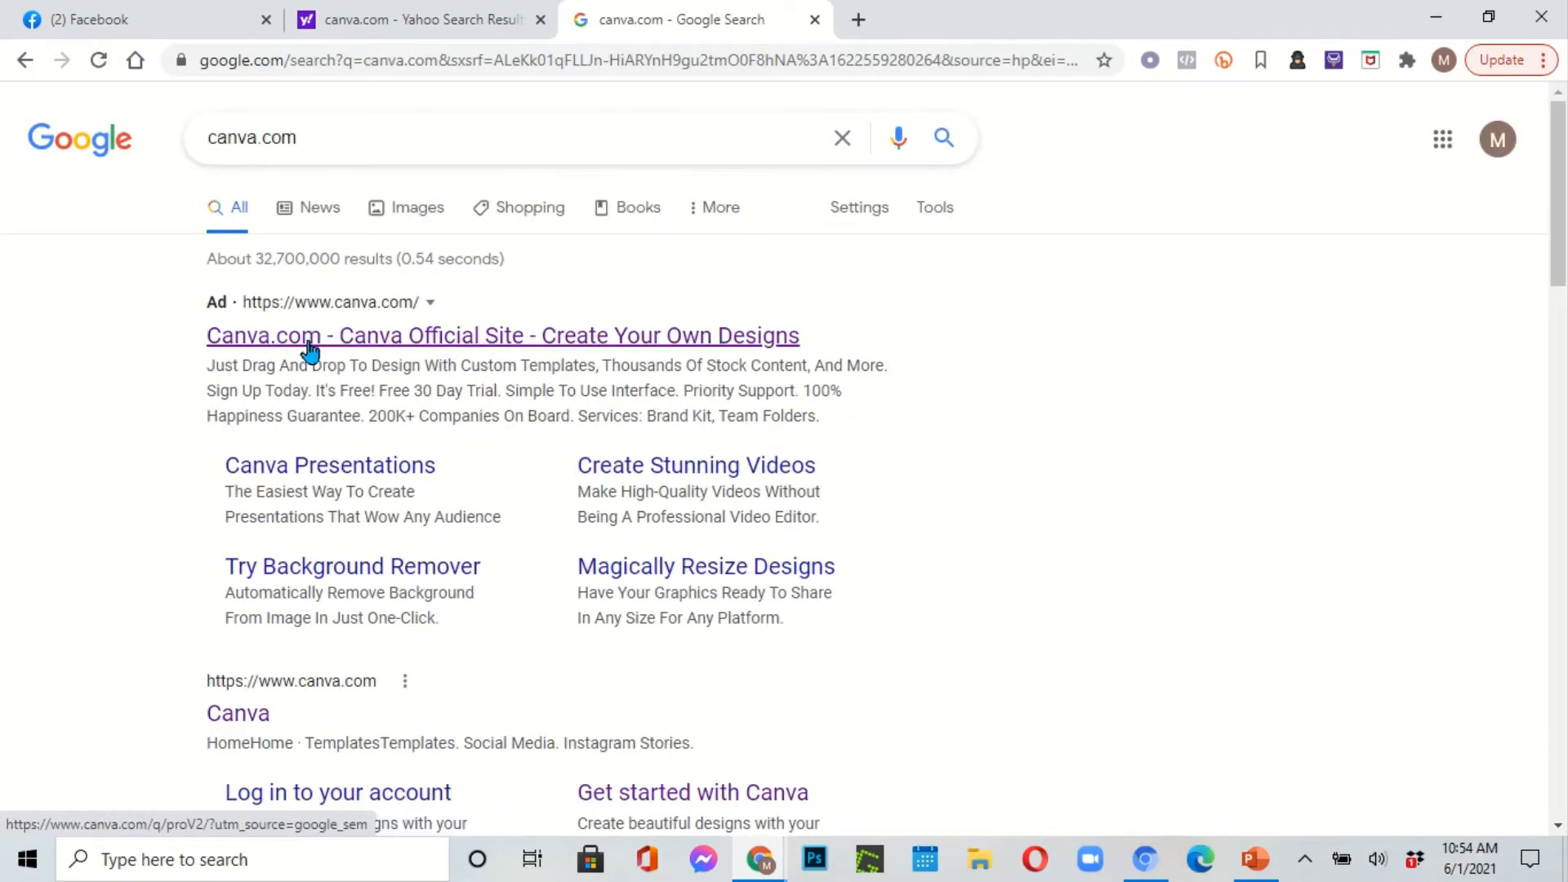
click(479, 345)
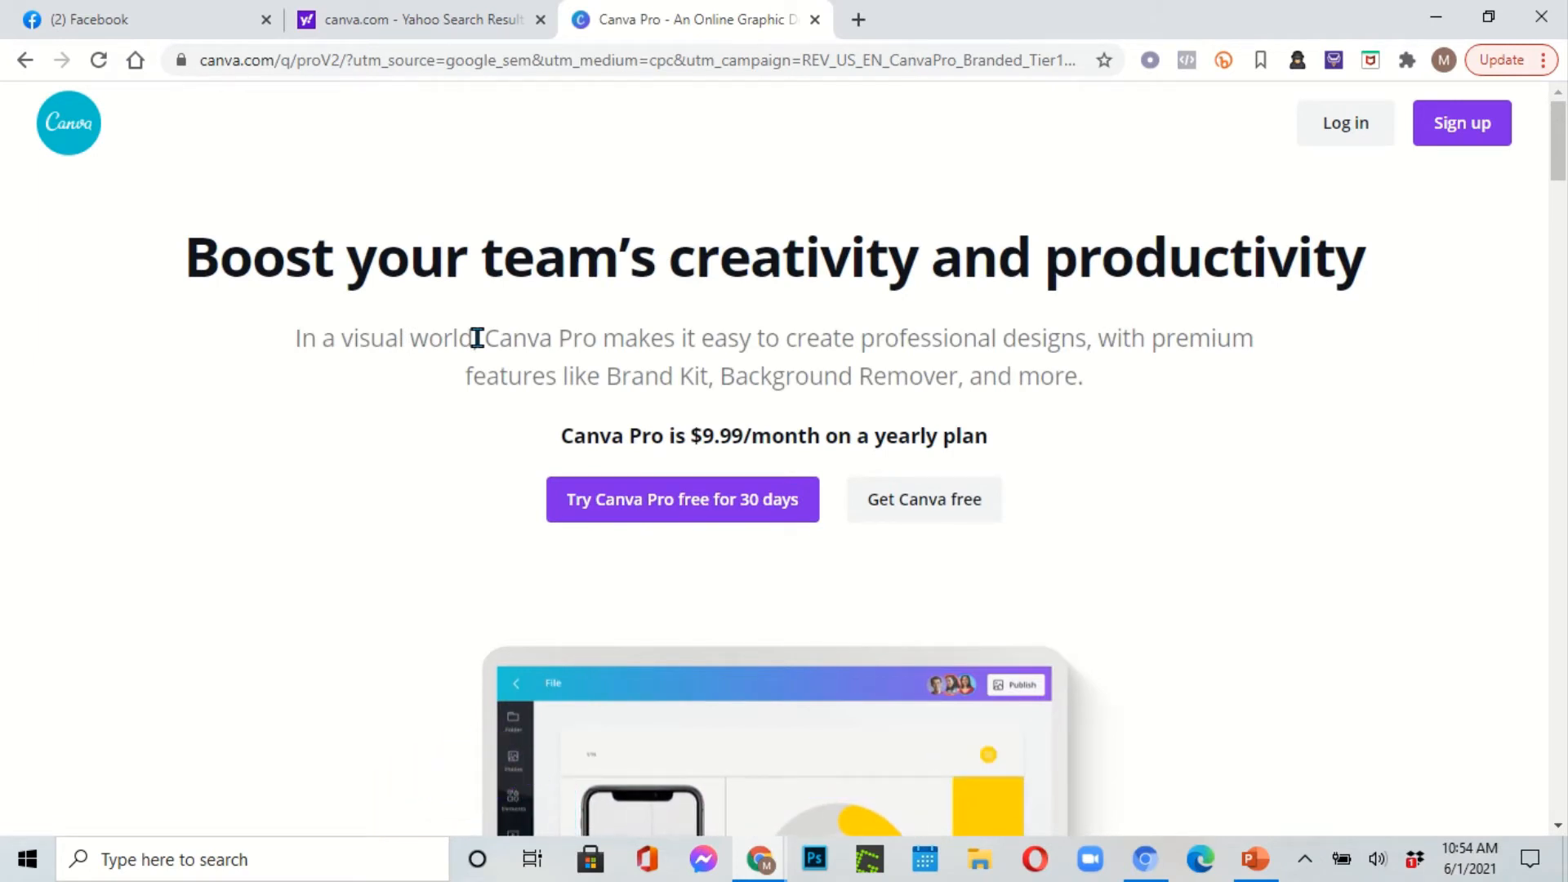
Step: Continue with free Canva and start a blank Facebook Cover design
click(931, 515)
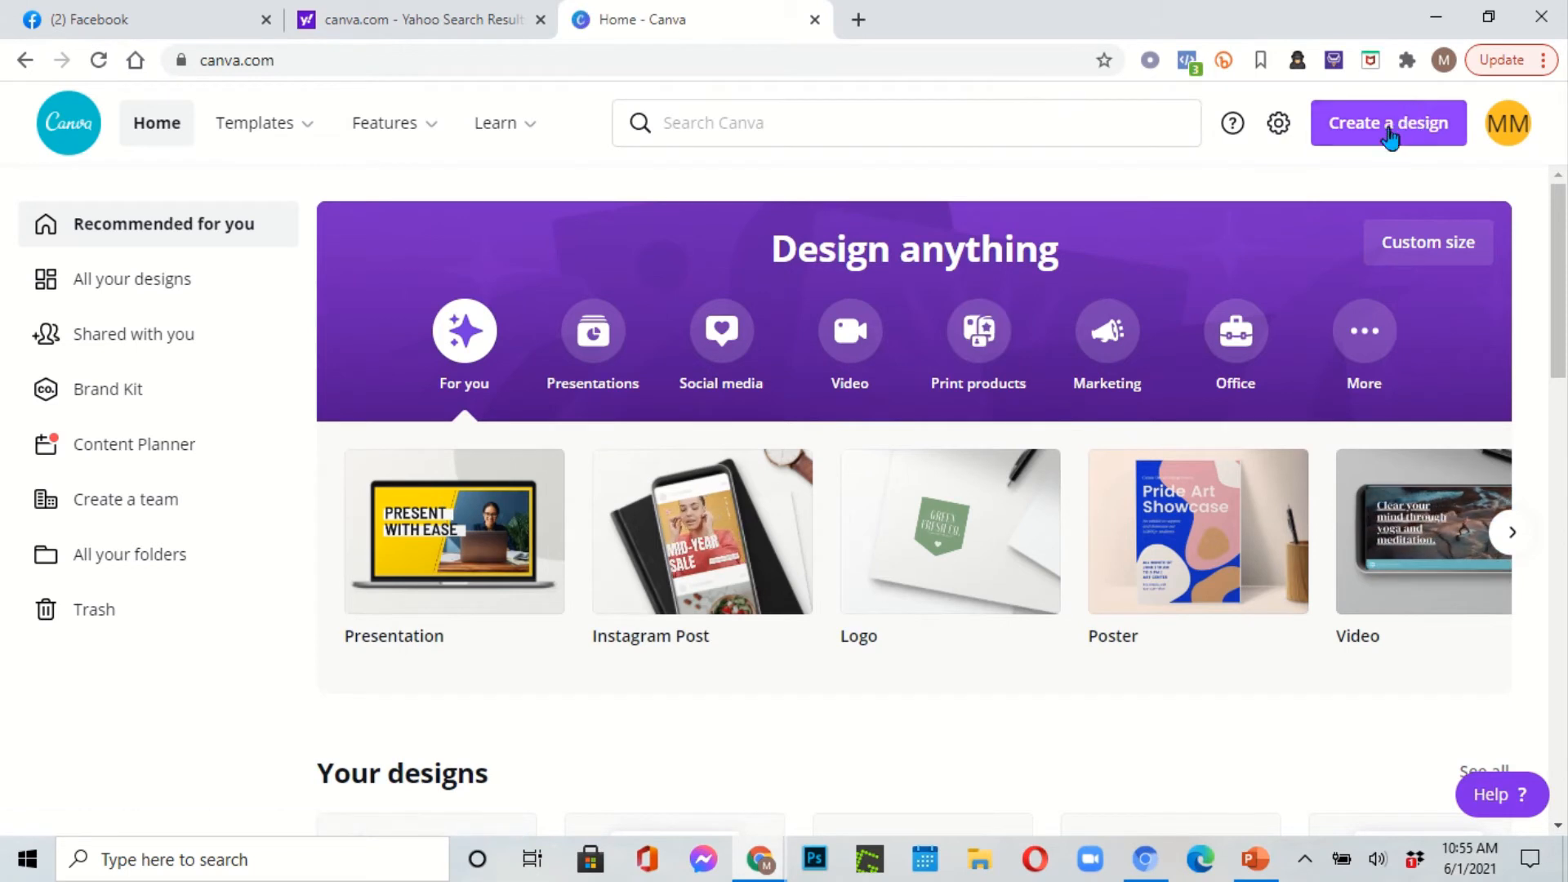
click(1386, 129)
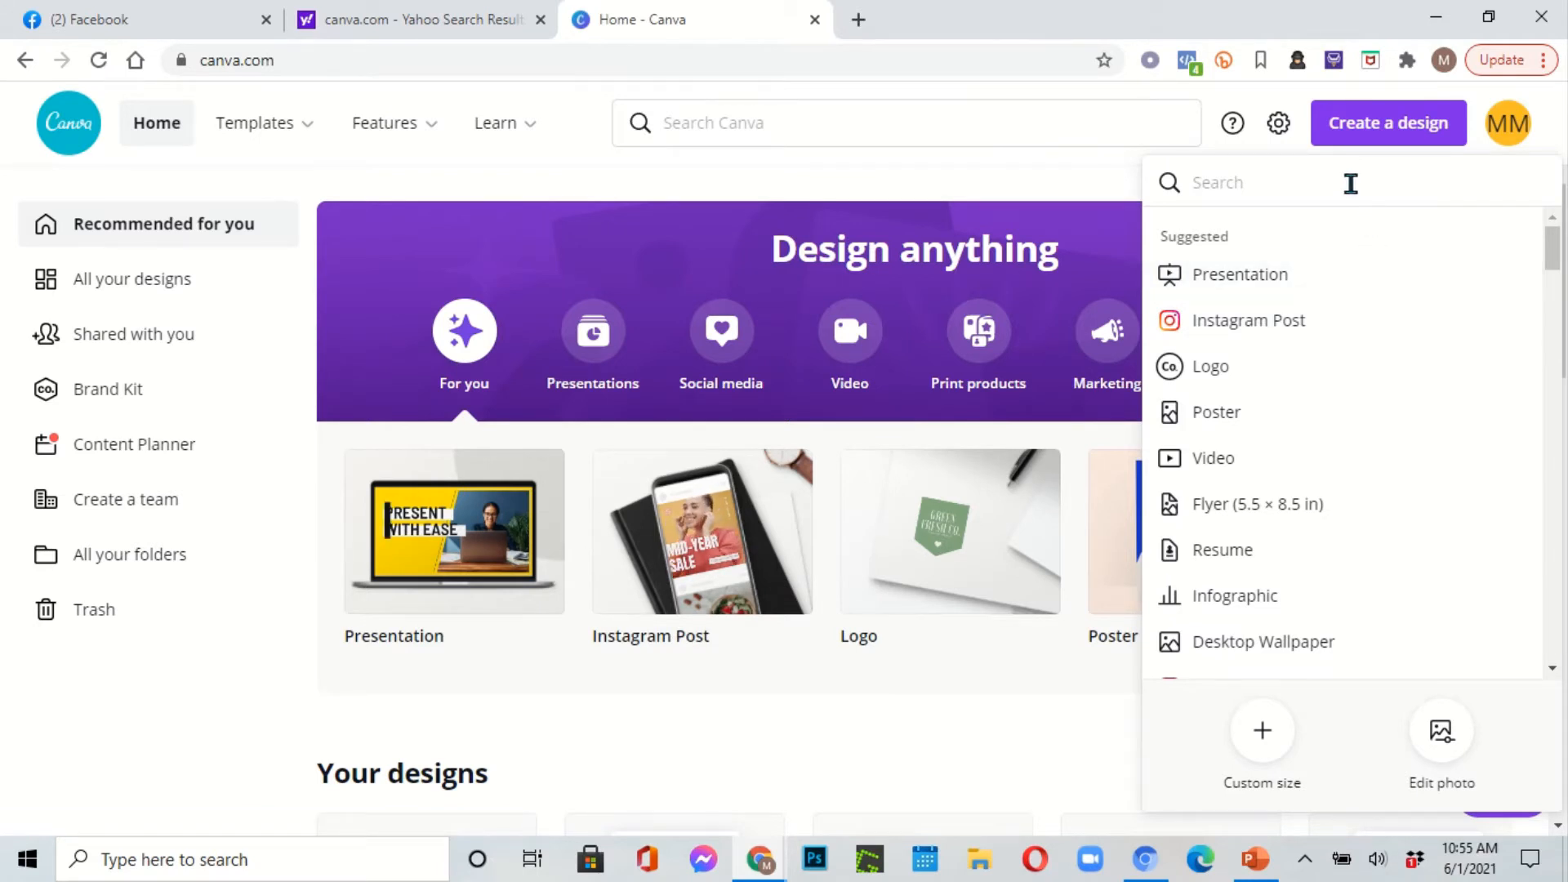
text(fa)
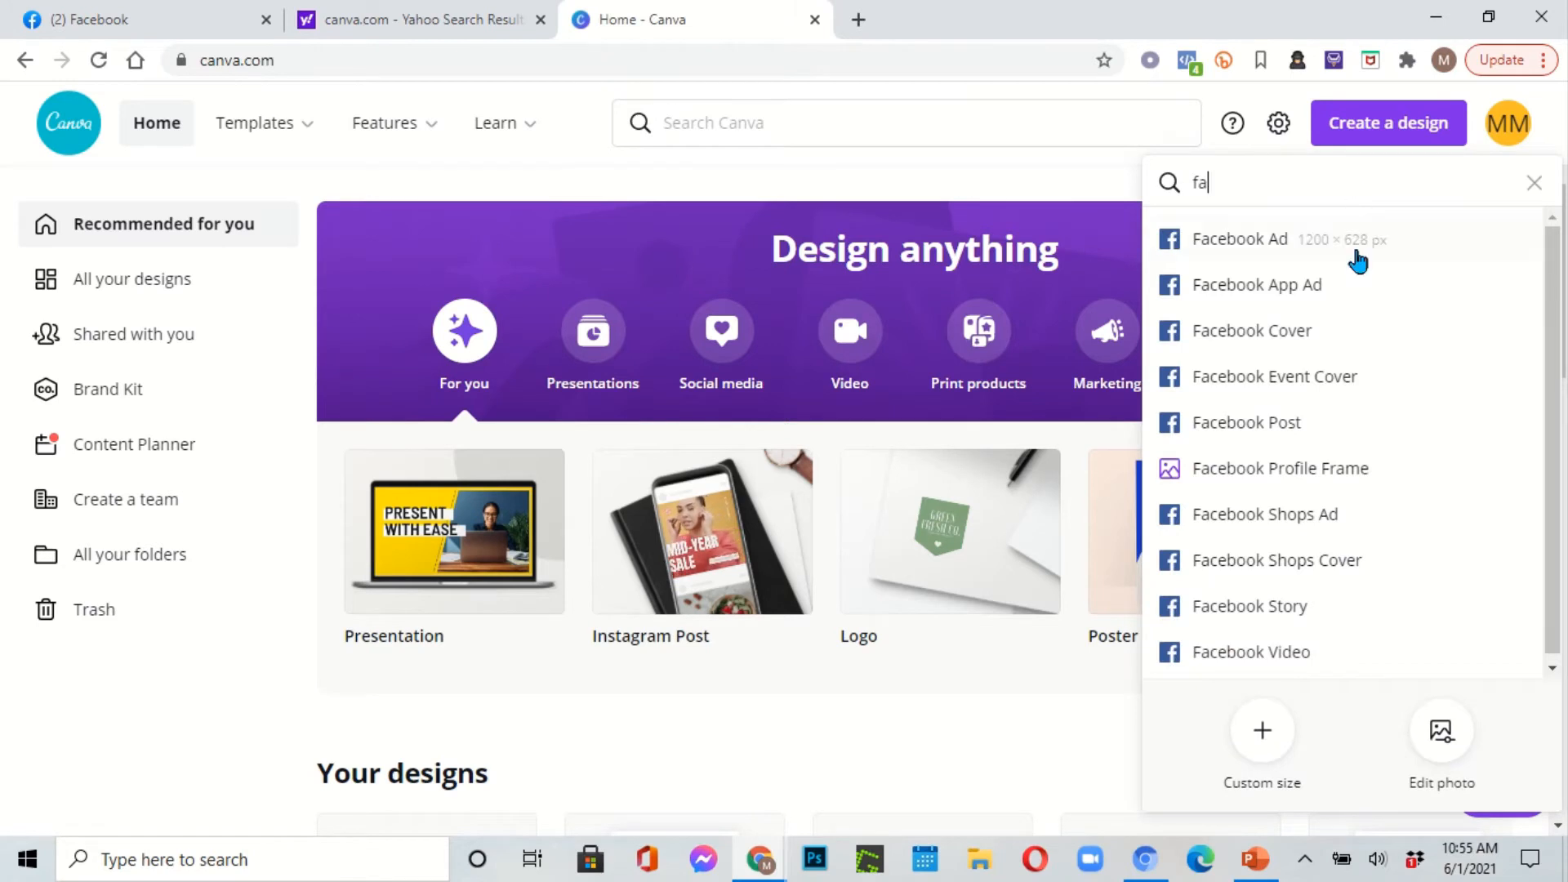
click(1305, 331)
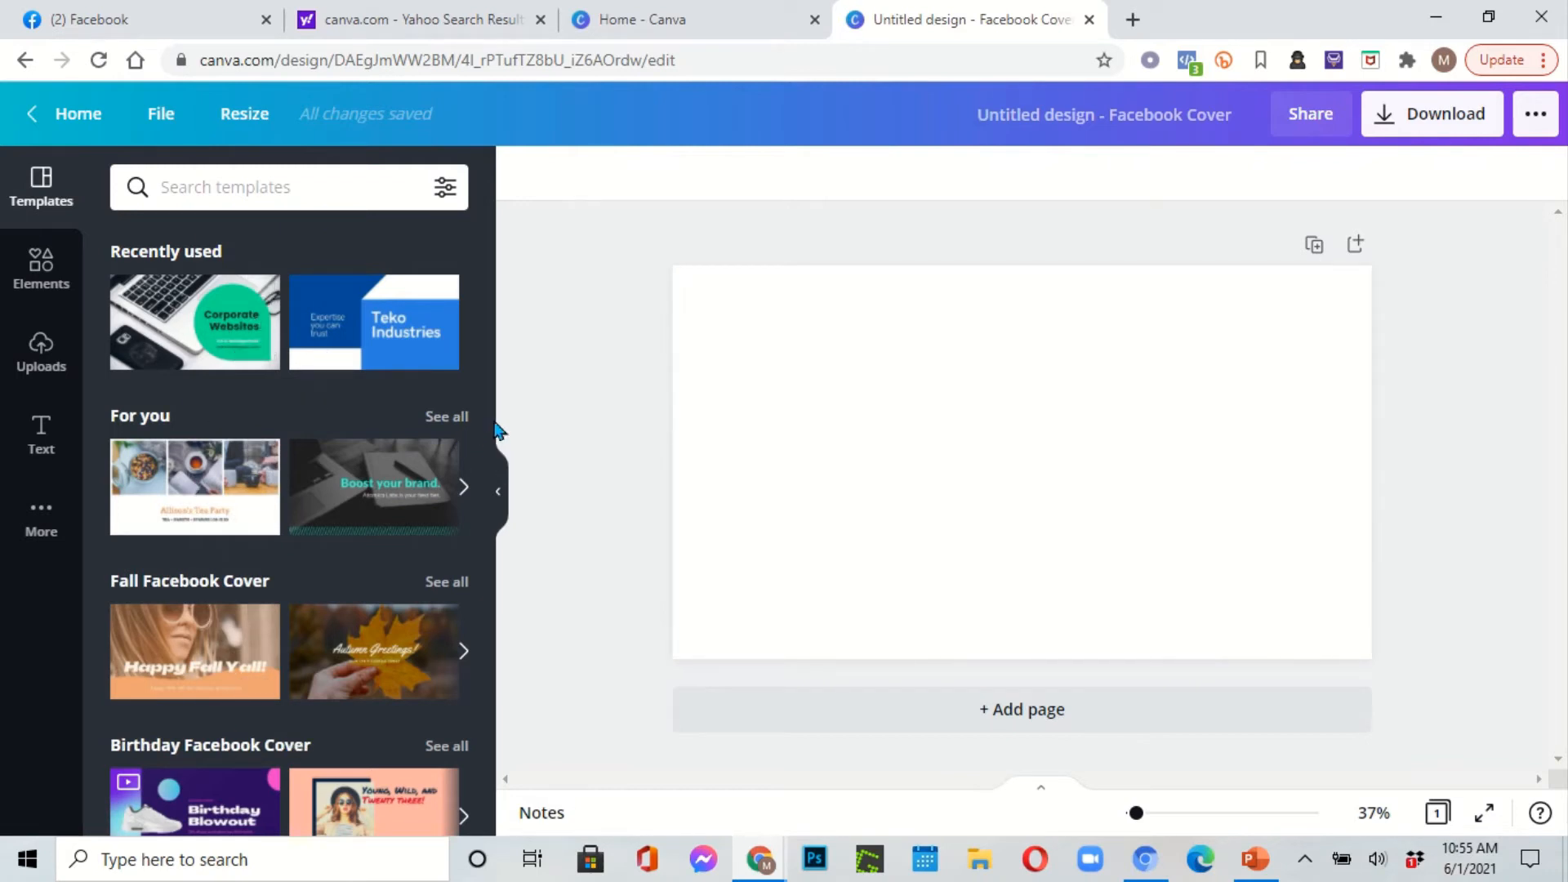
Step: Search Canva templates for 'restaurant'
scroll(484, 381, down, 4)
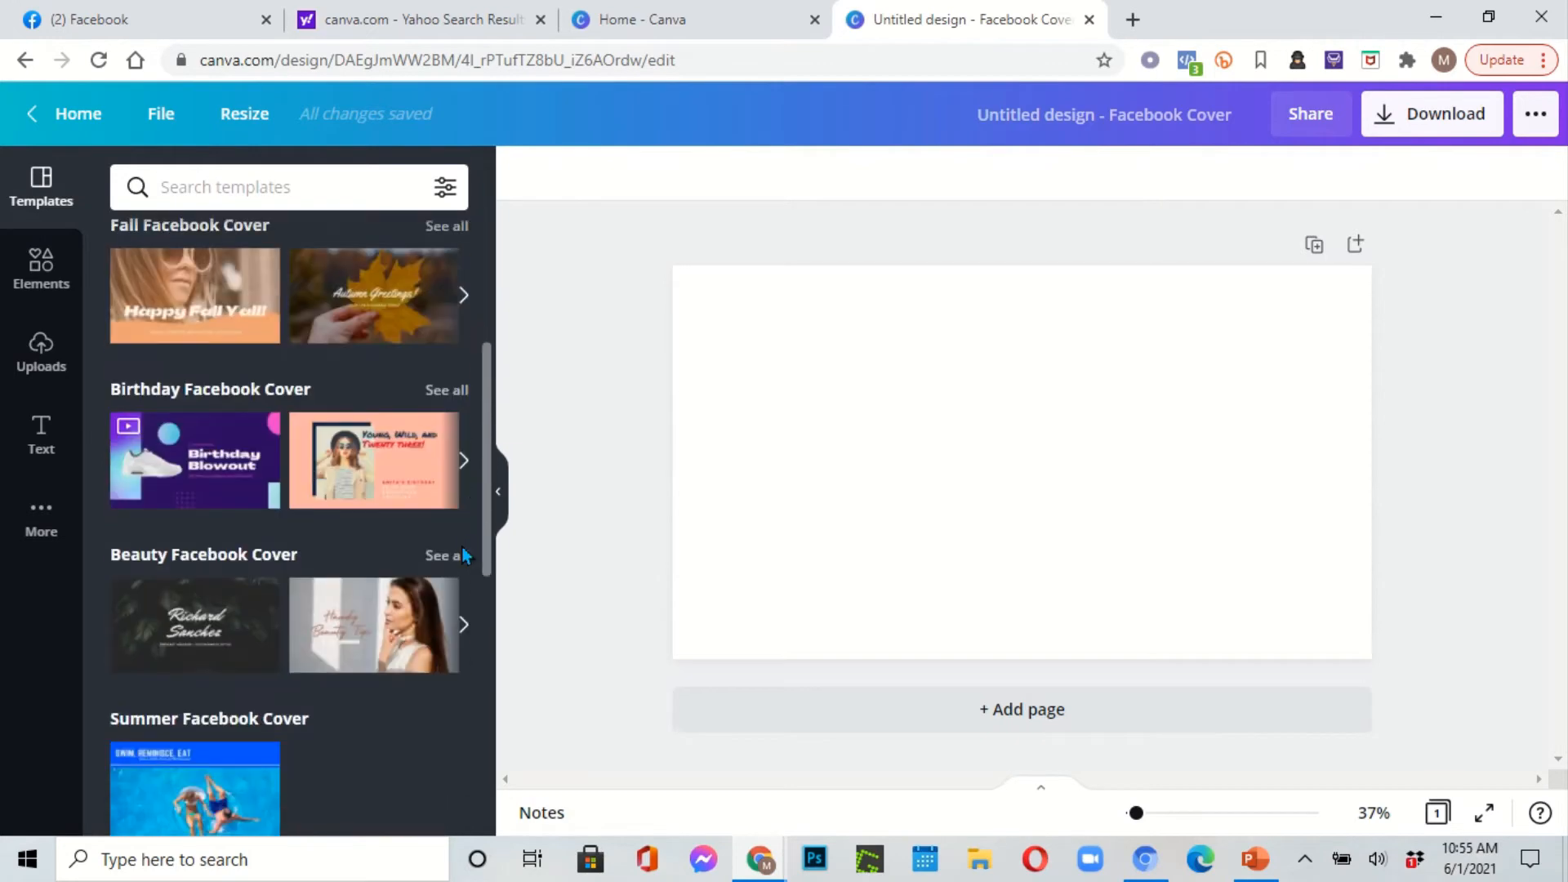
scroll(463, 556, up, 4)
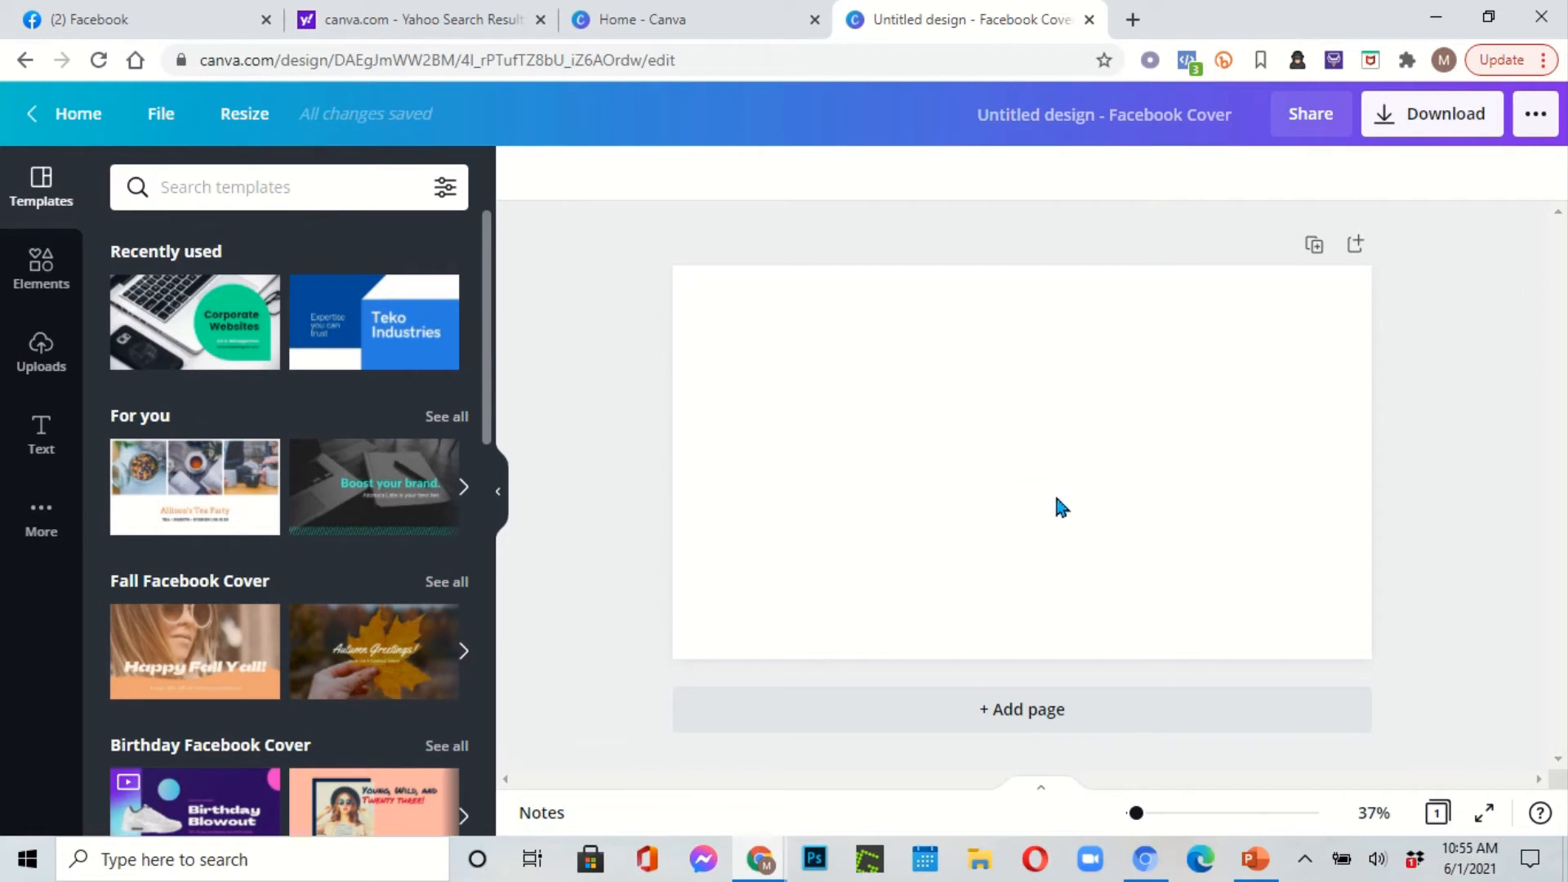
click(334, 183)
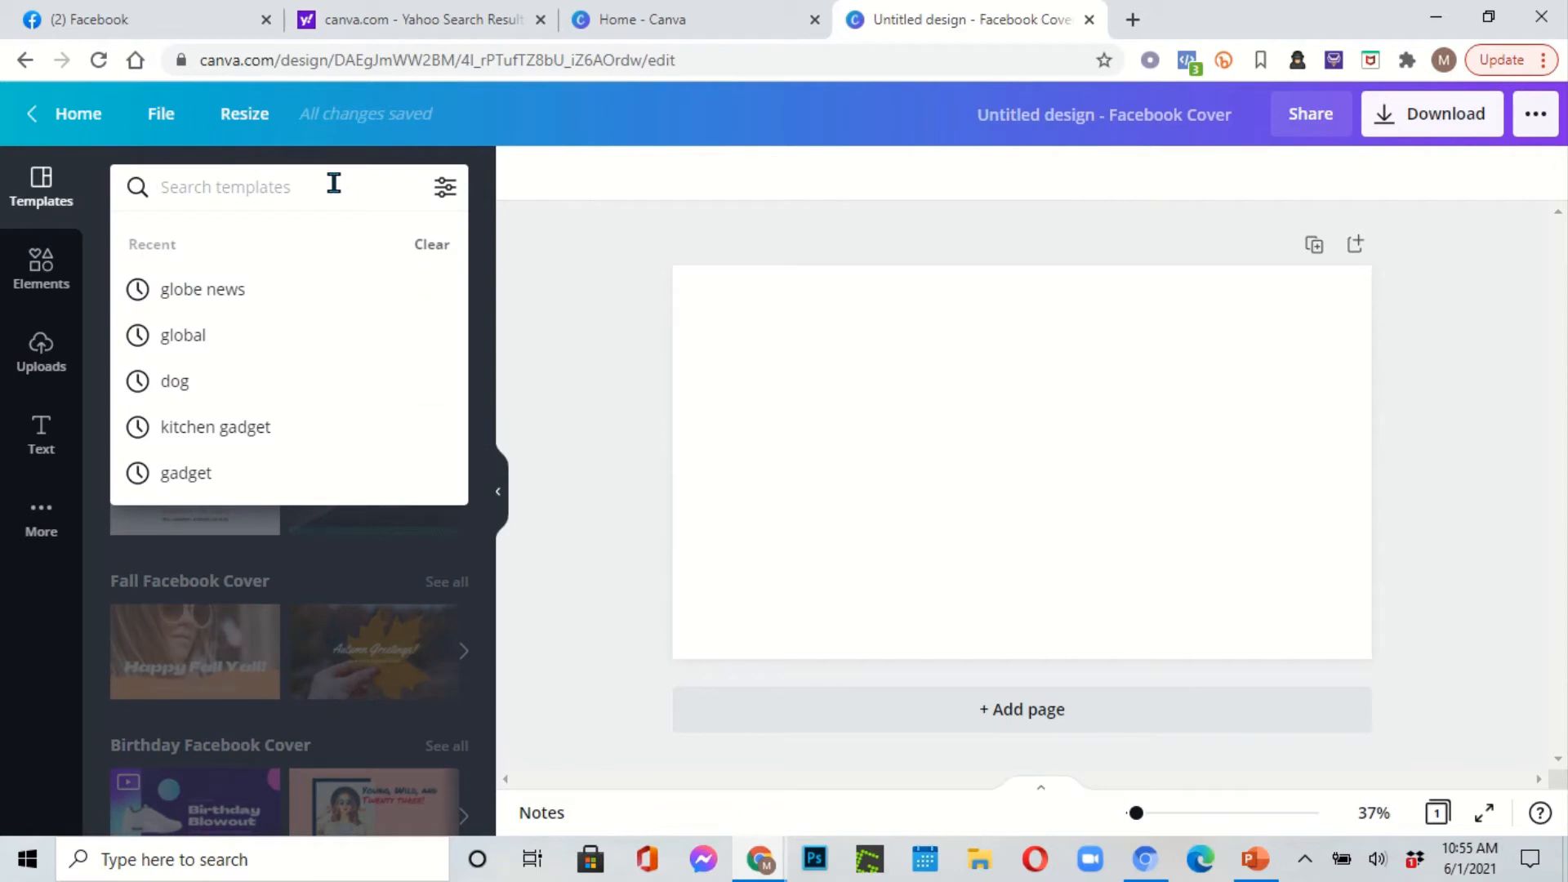
text(re)
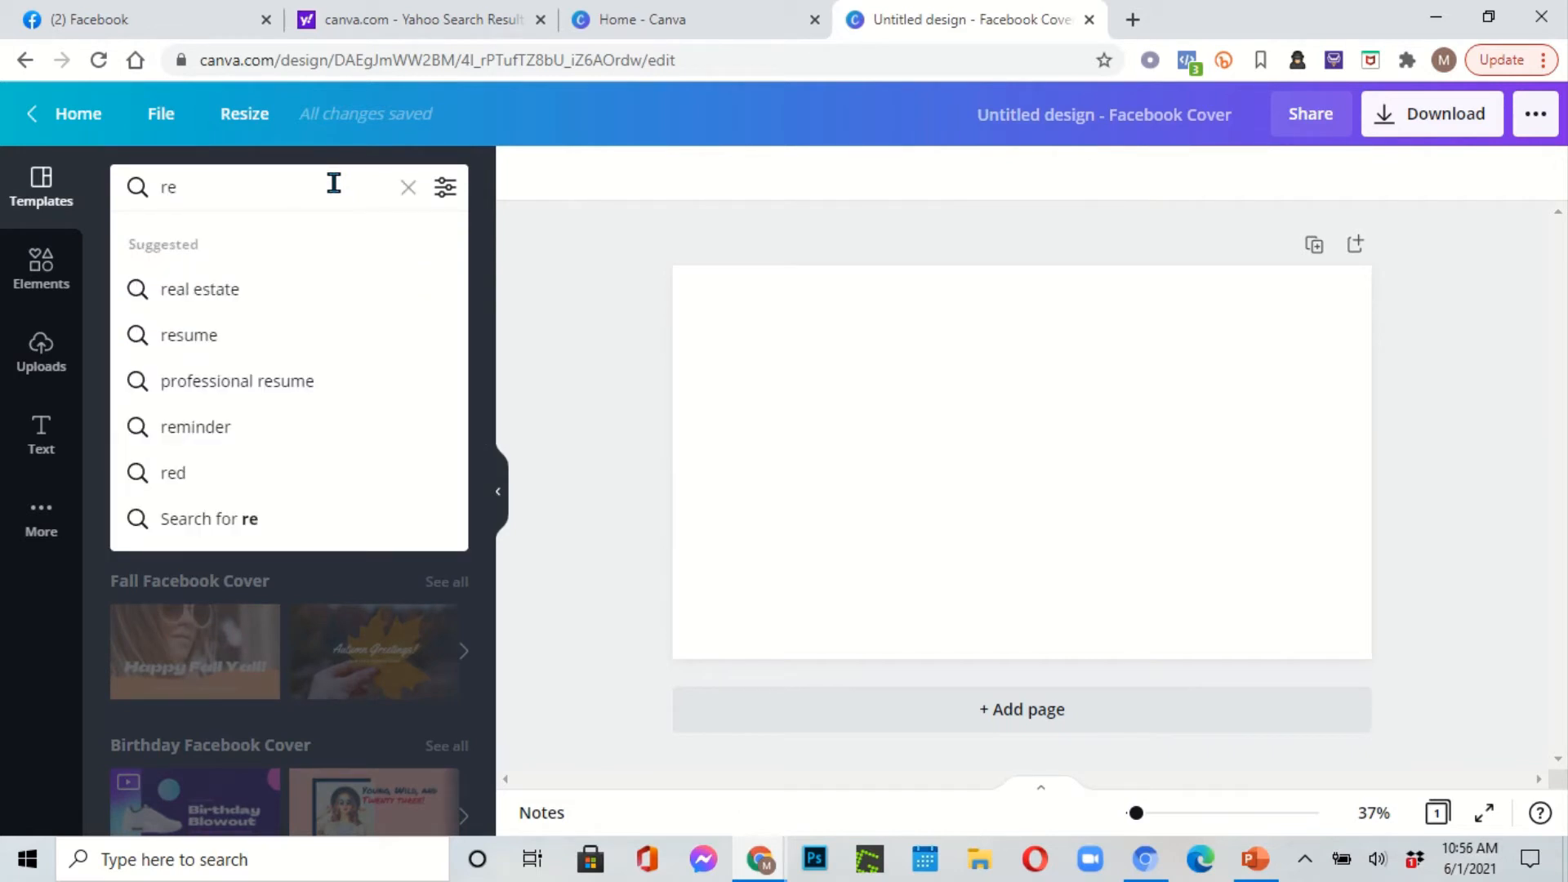
text(sta)
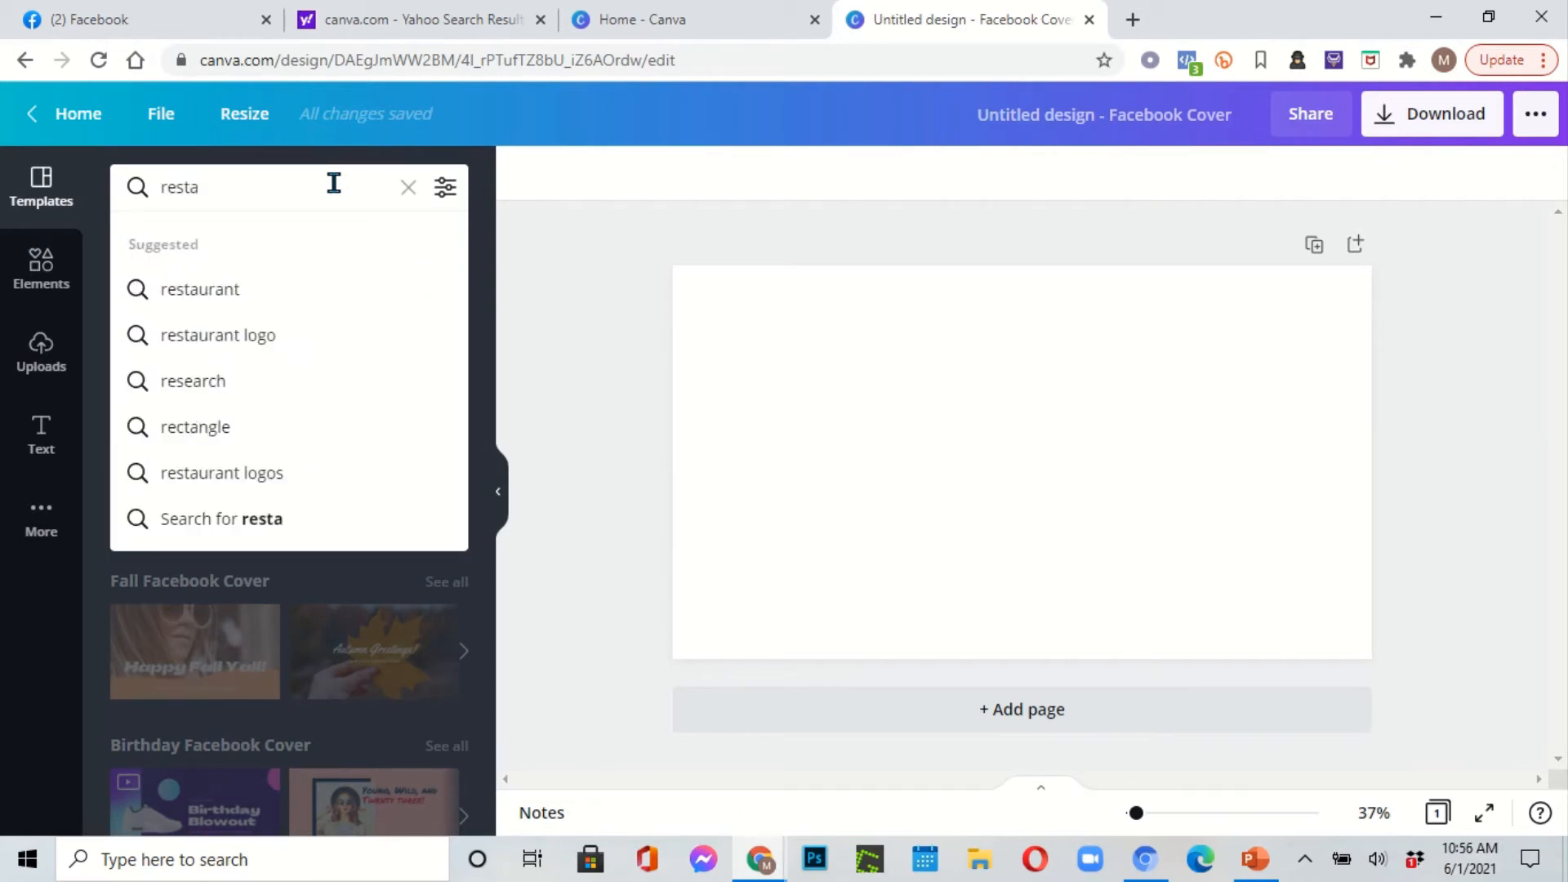
click(234, 289)
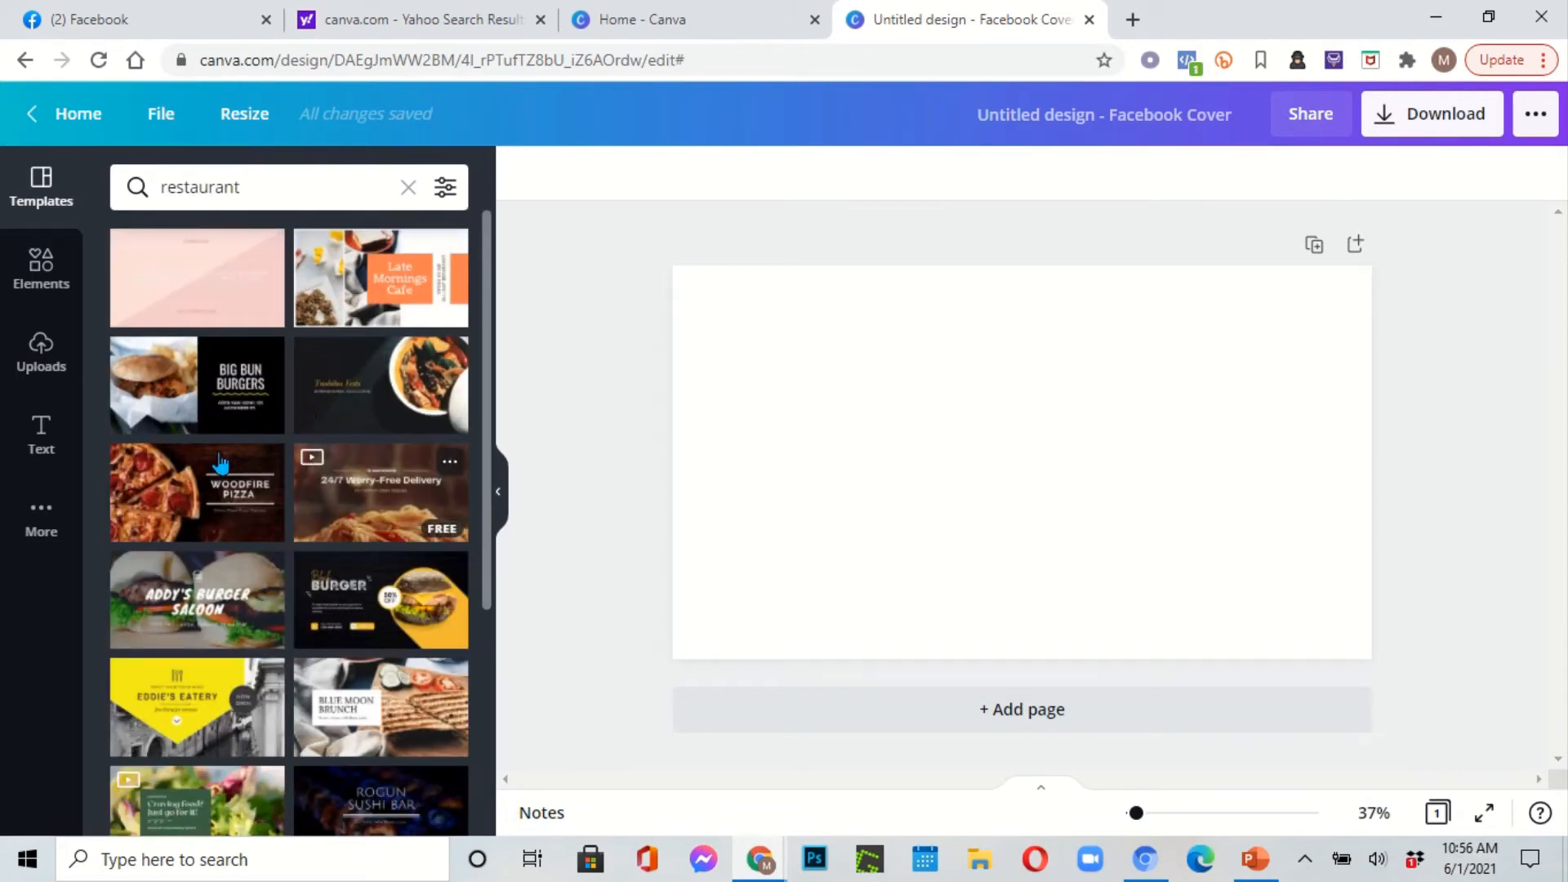
Step: Try 'restaurant seafood', return to 'restaurant', and apply the Late Mornings Cafe template
click(253, 192)
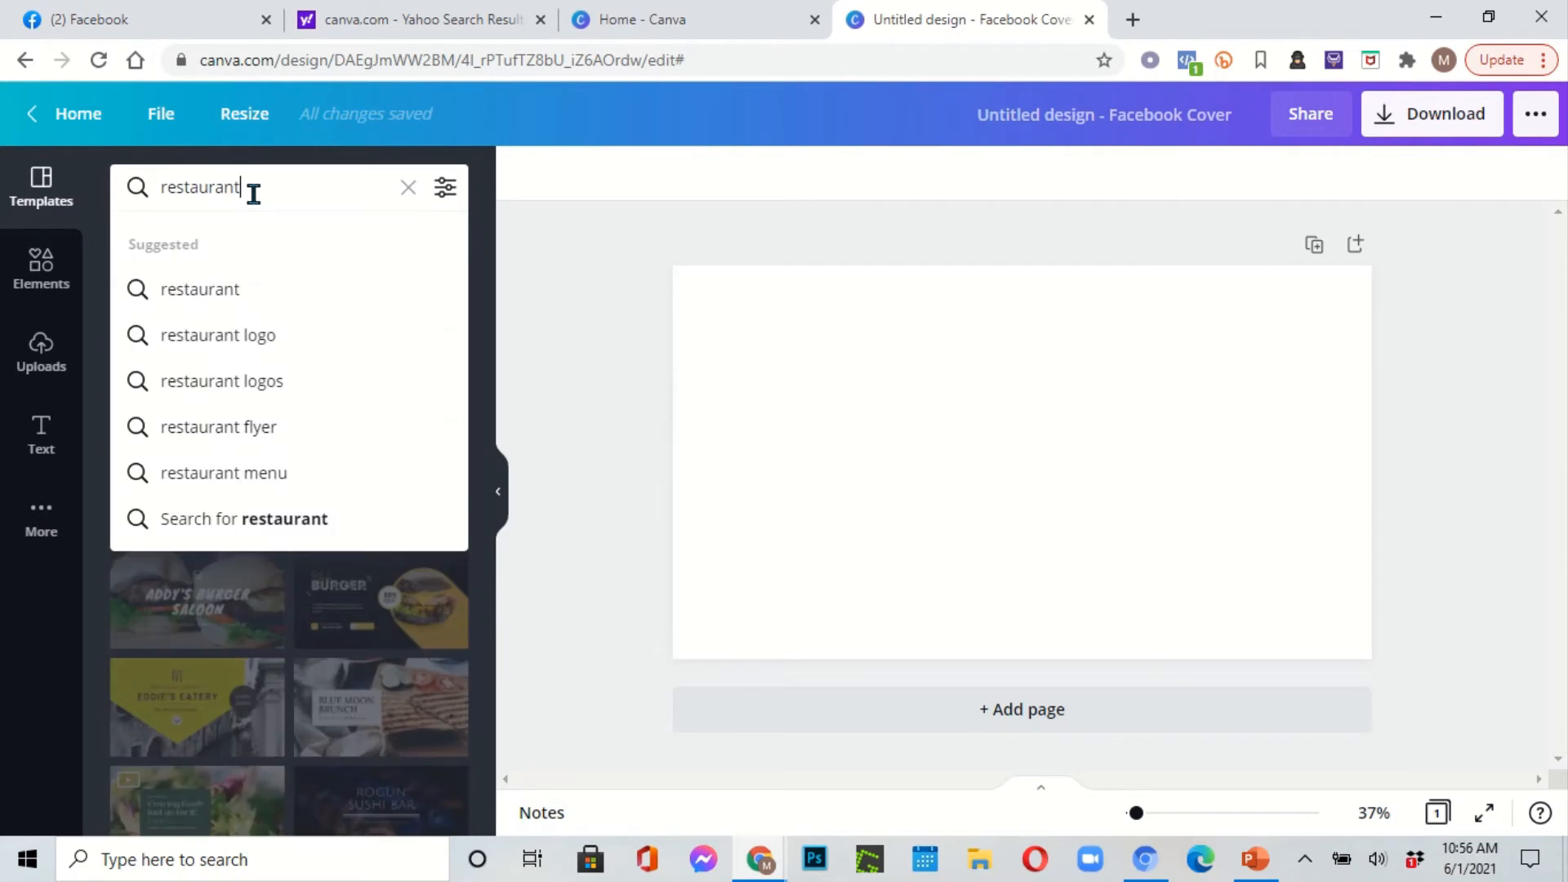
text(see)
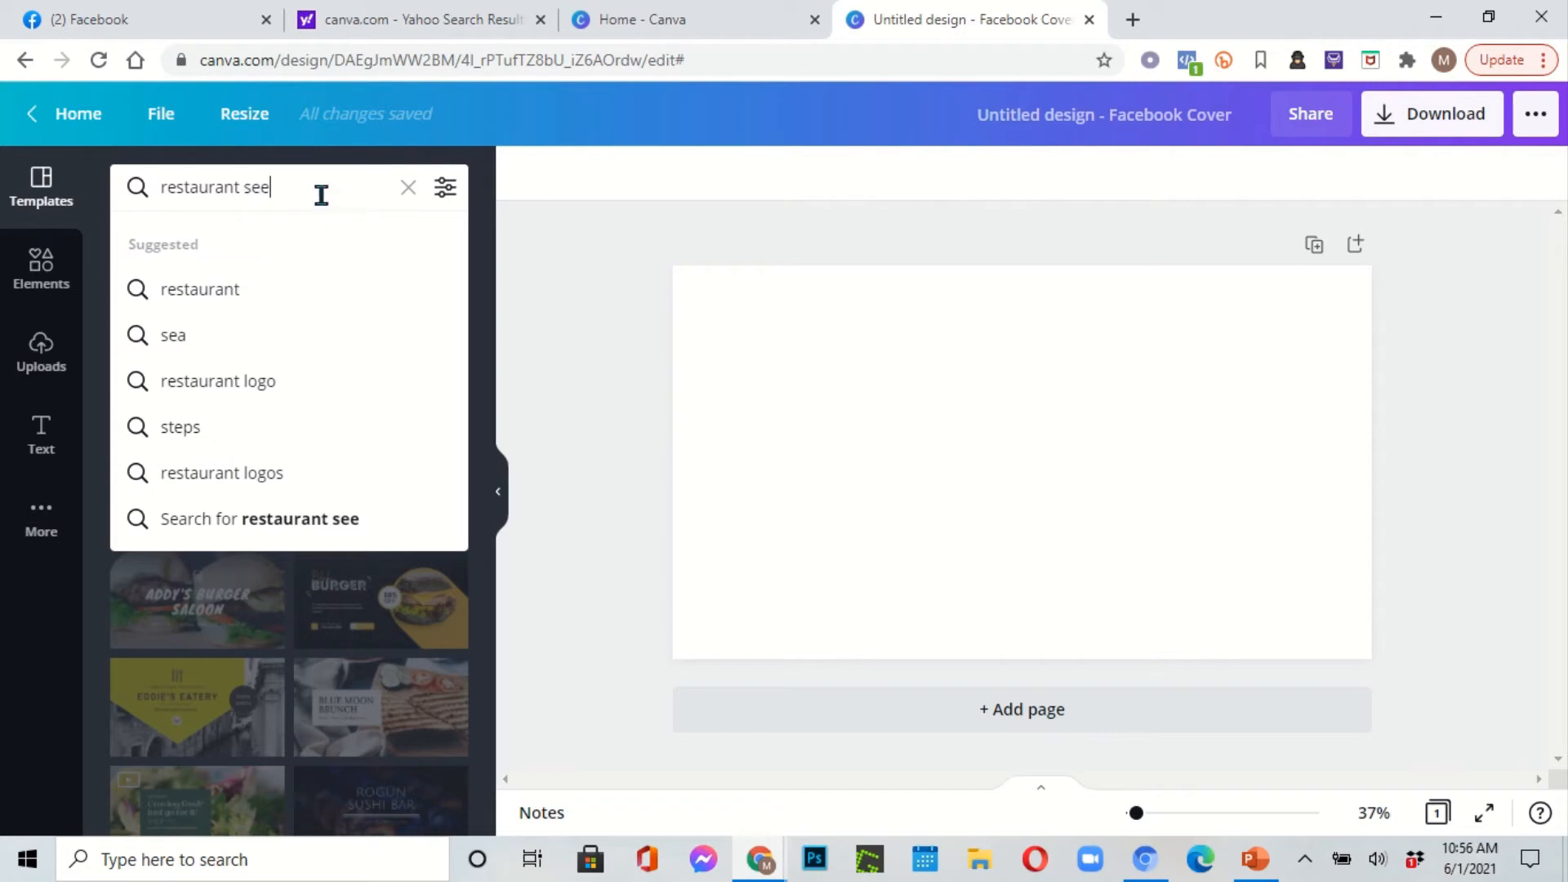
key(BackSpace)
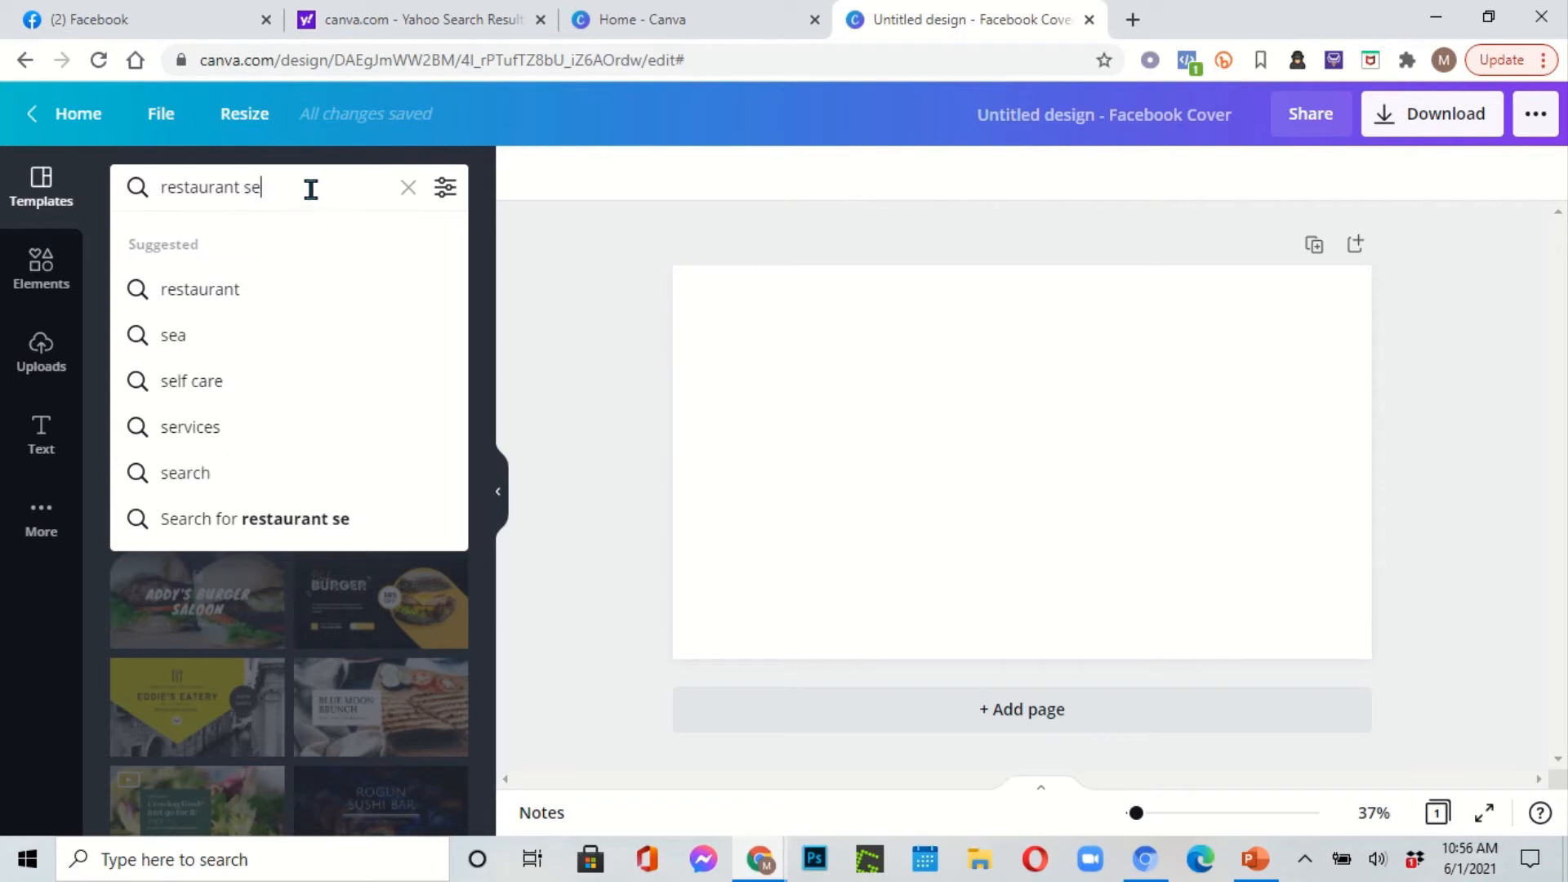
text(a)
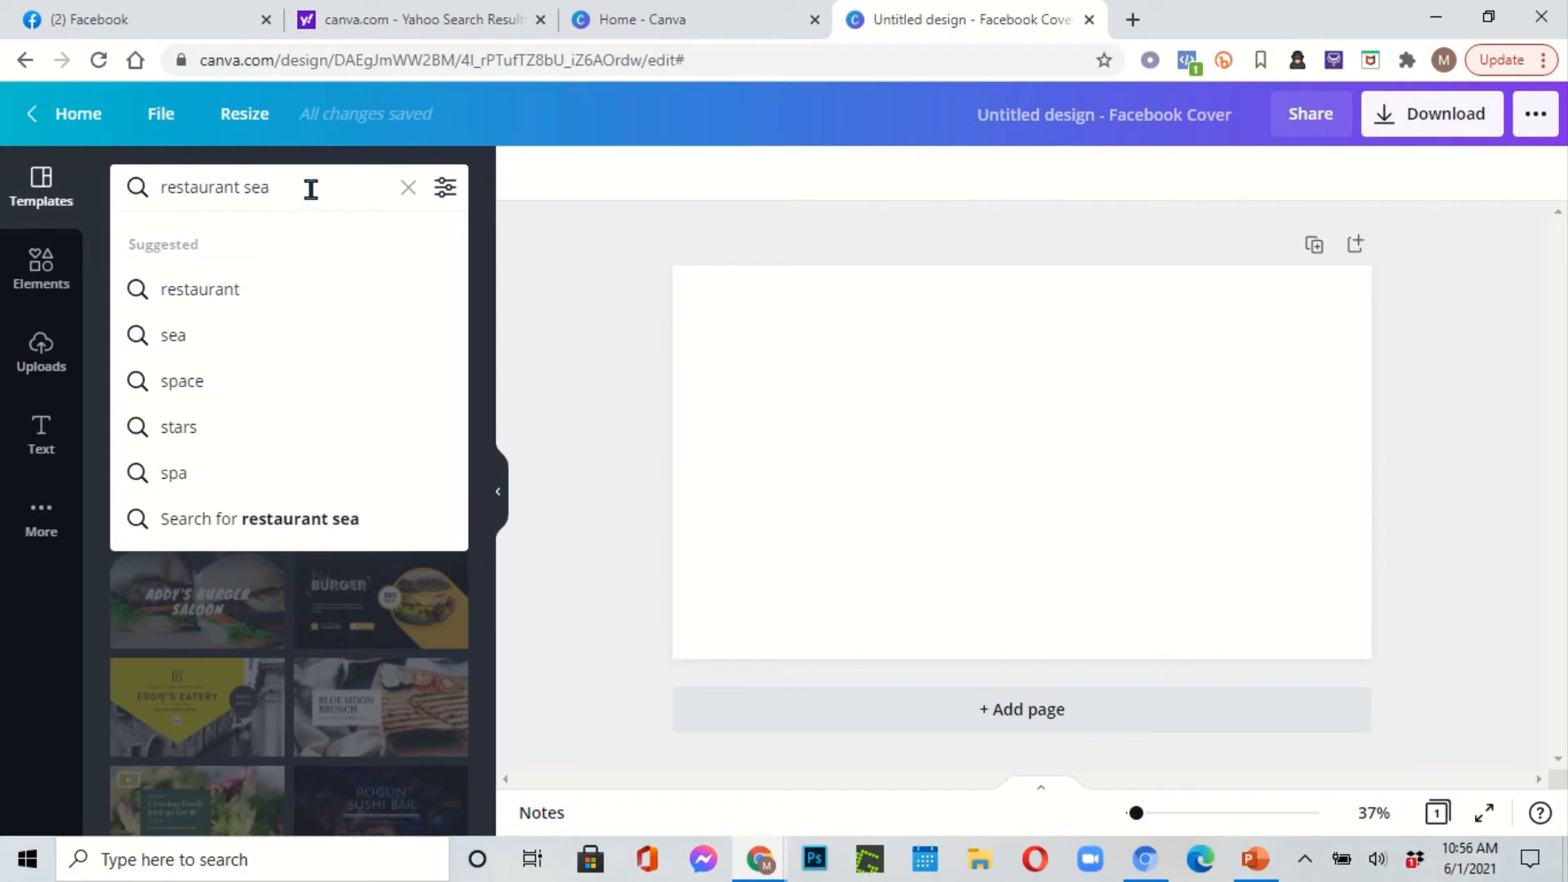
text(foo)
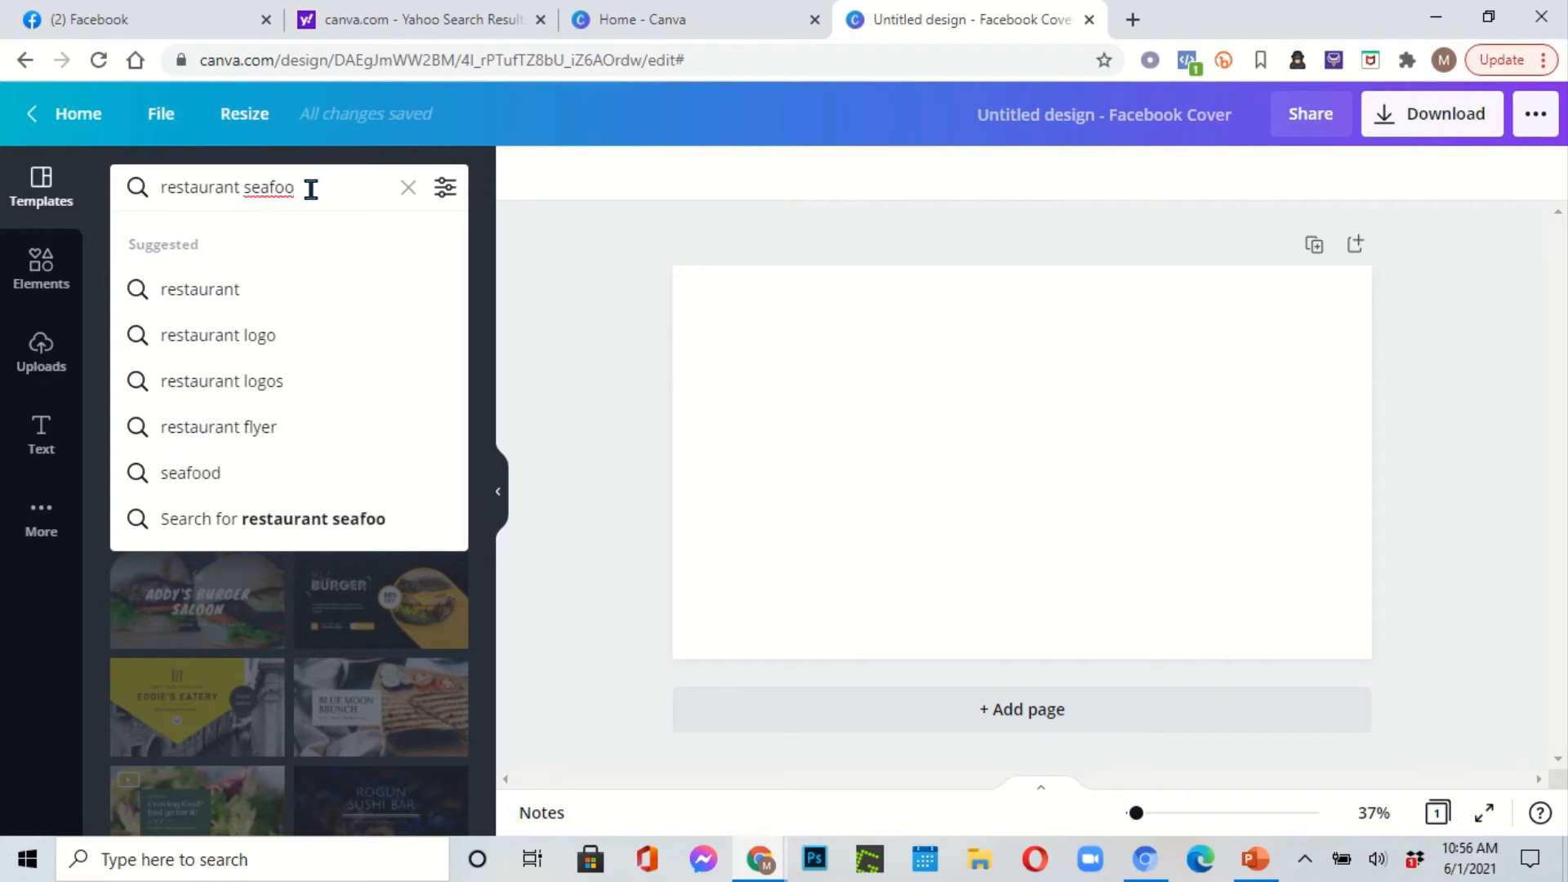
text(d)
key(Return)
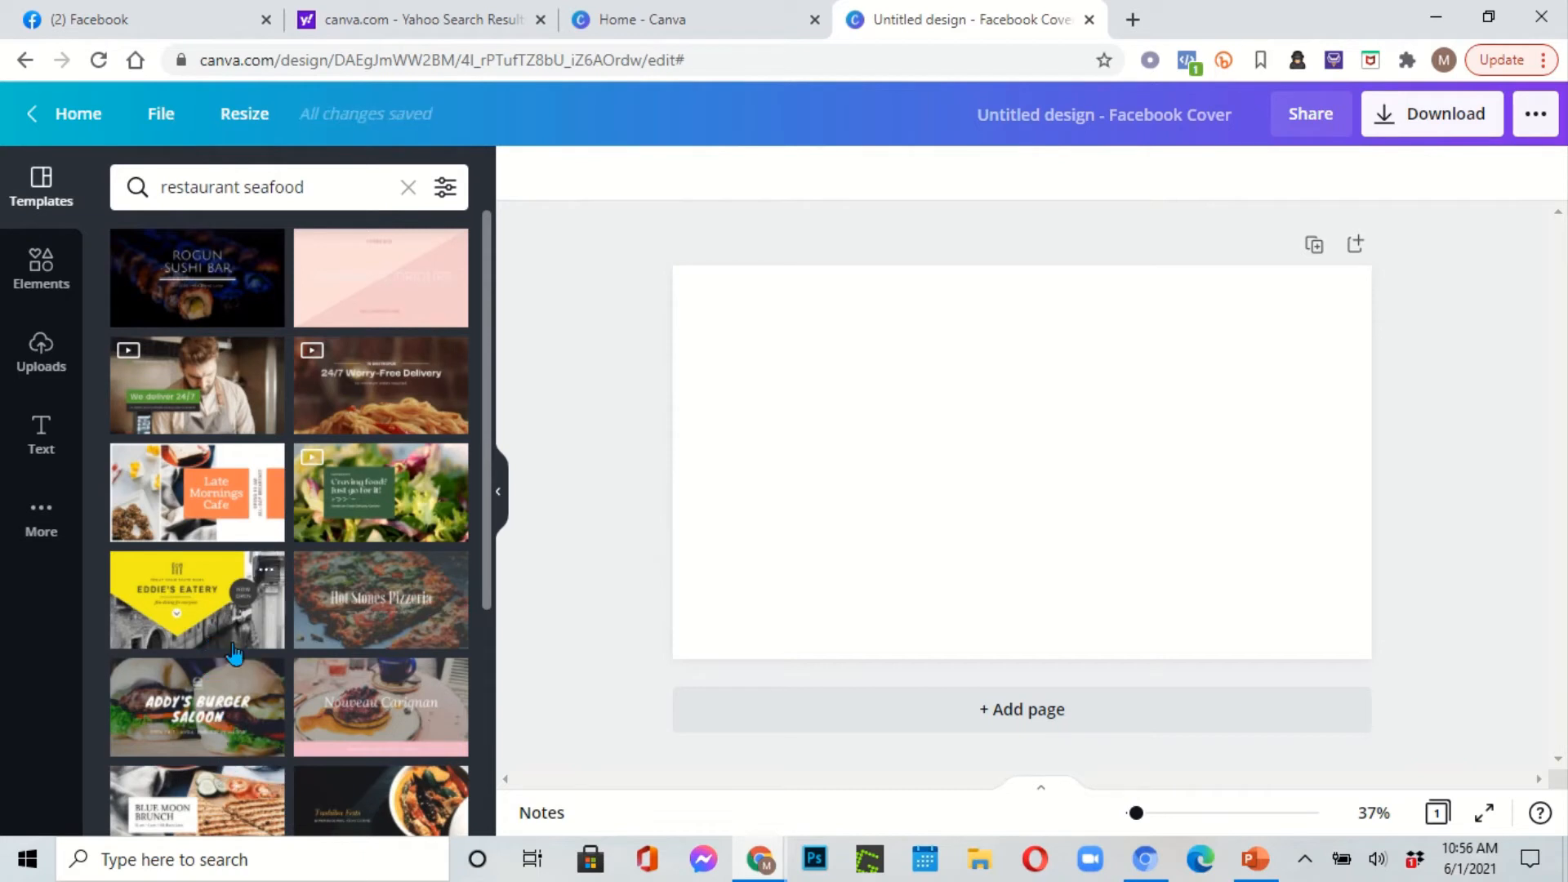
click(326, 187)
key(BackSpace)
key(BackSpace)
key(BackSpace)
key(BackSpace)
key(BackSpace)
key(BackSpace)
key(BackSpace)
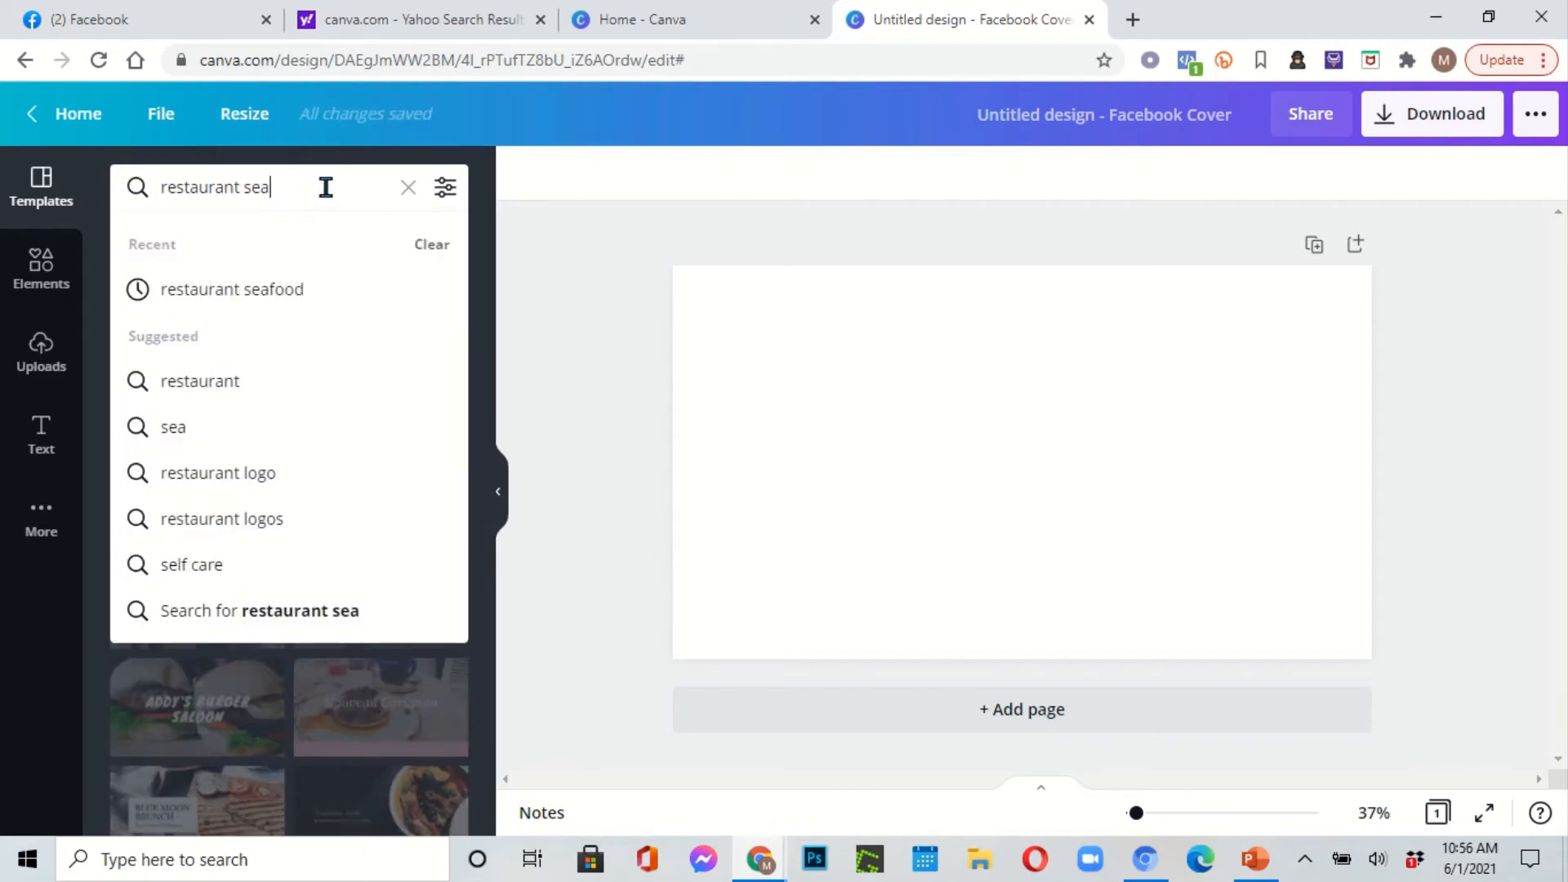
key(Return)
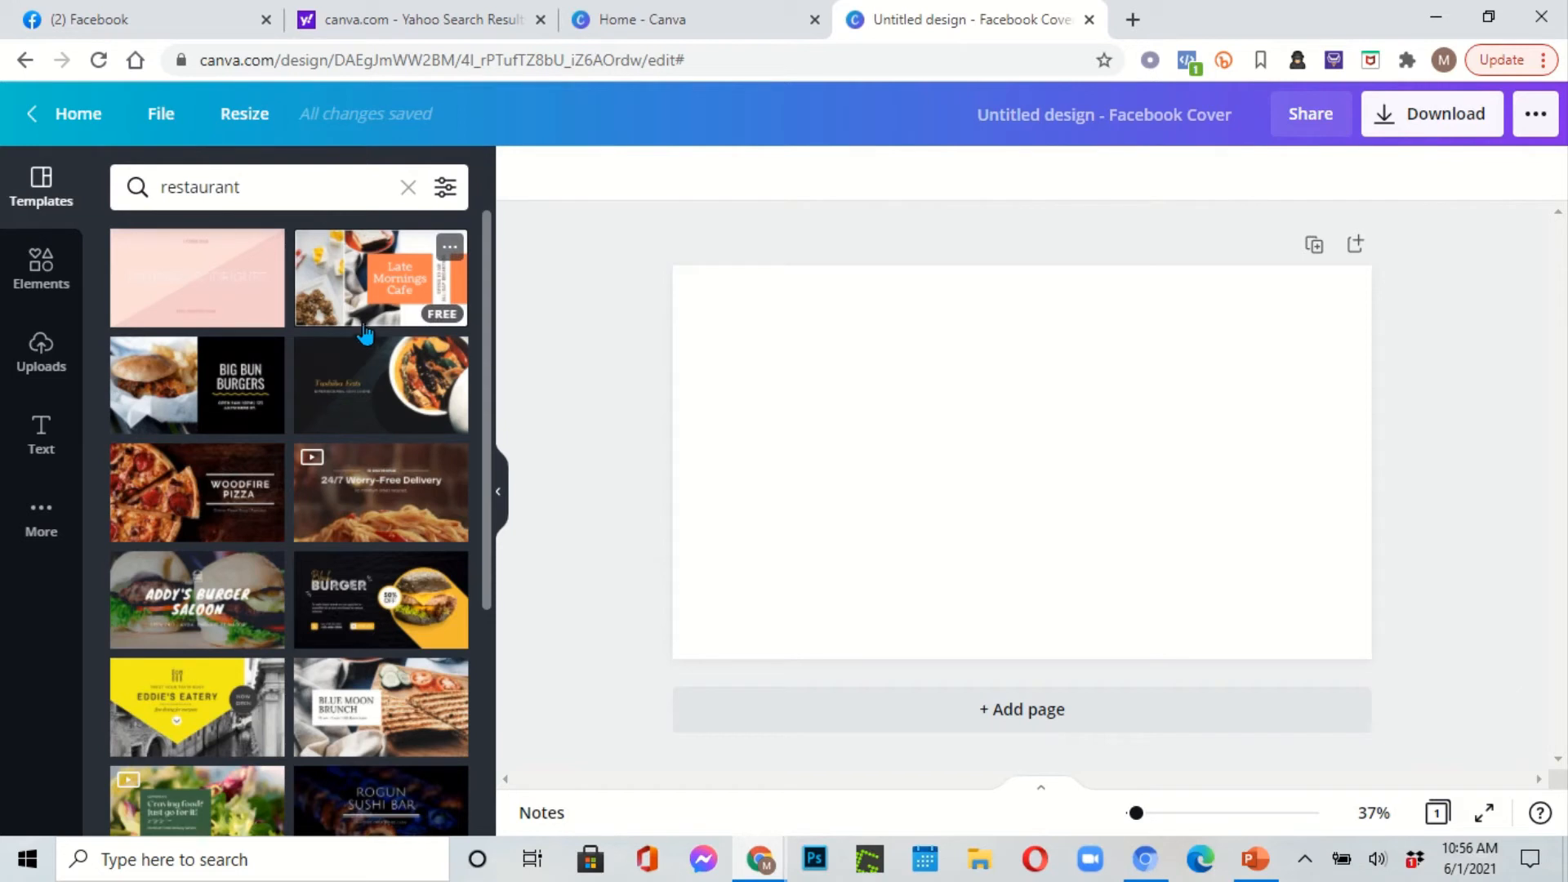
click(359, 296)
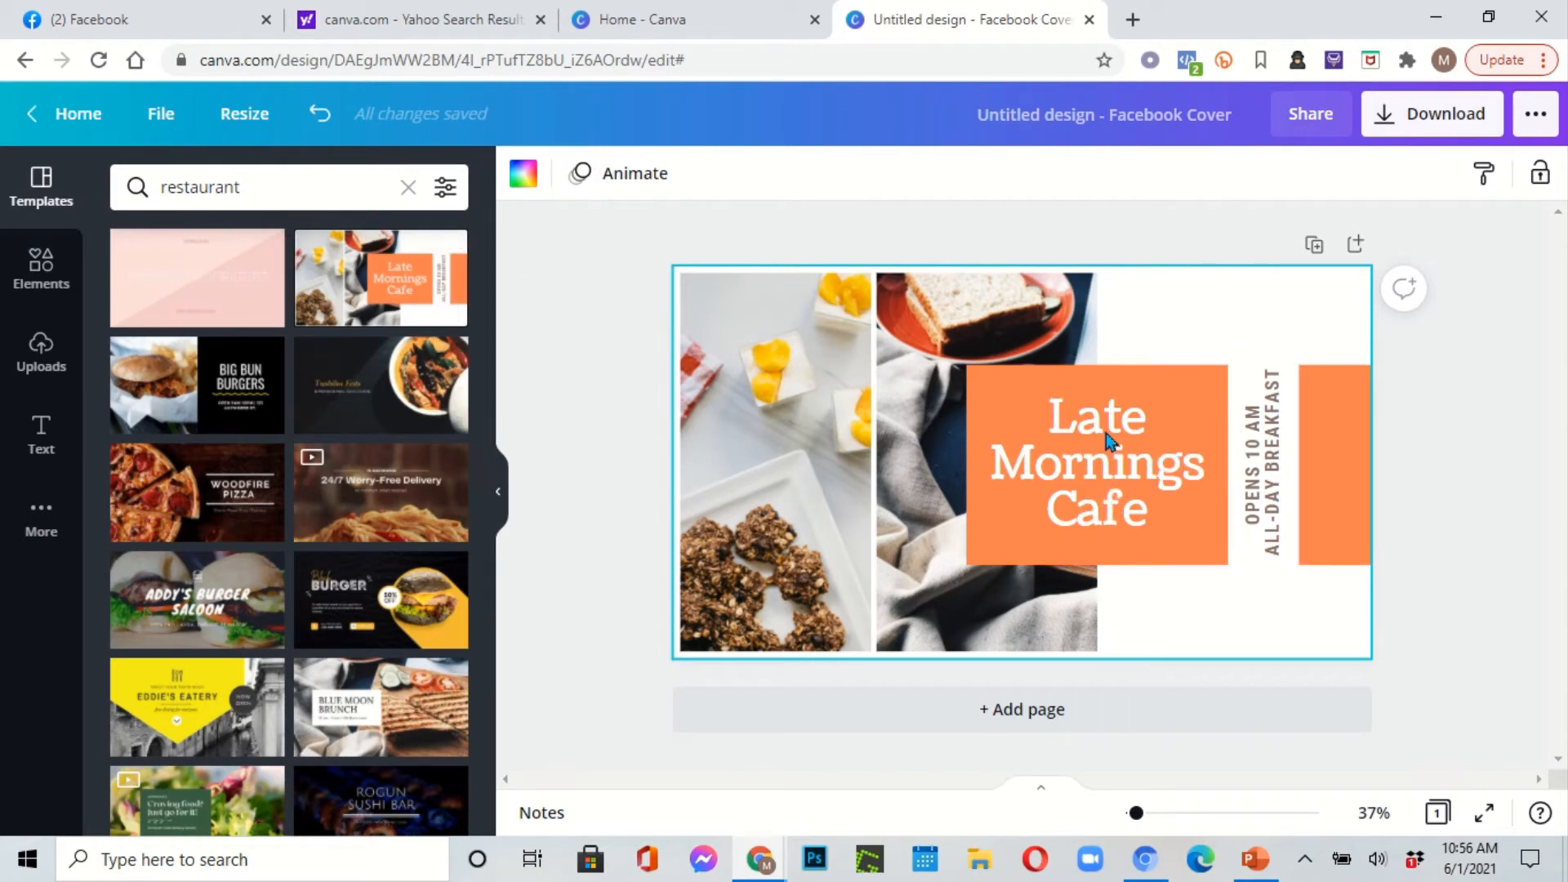
Step: Change the cover headline to 'TEK TEK' on the first line and 'restoran' on the second
click(1093, 460)
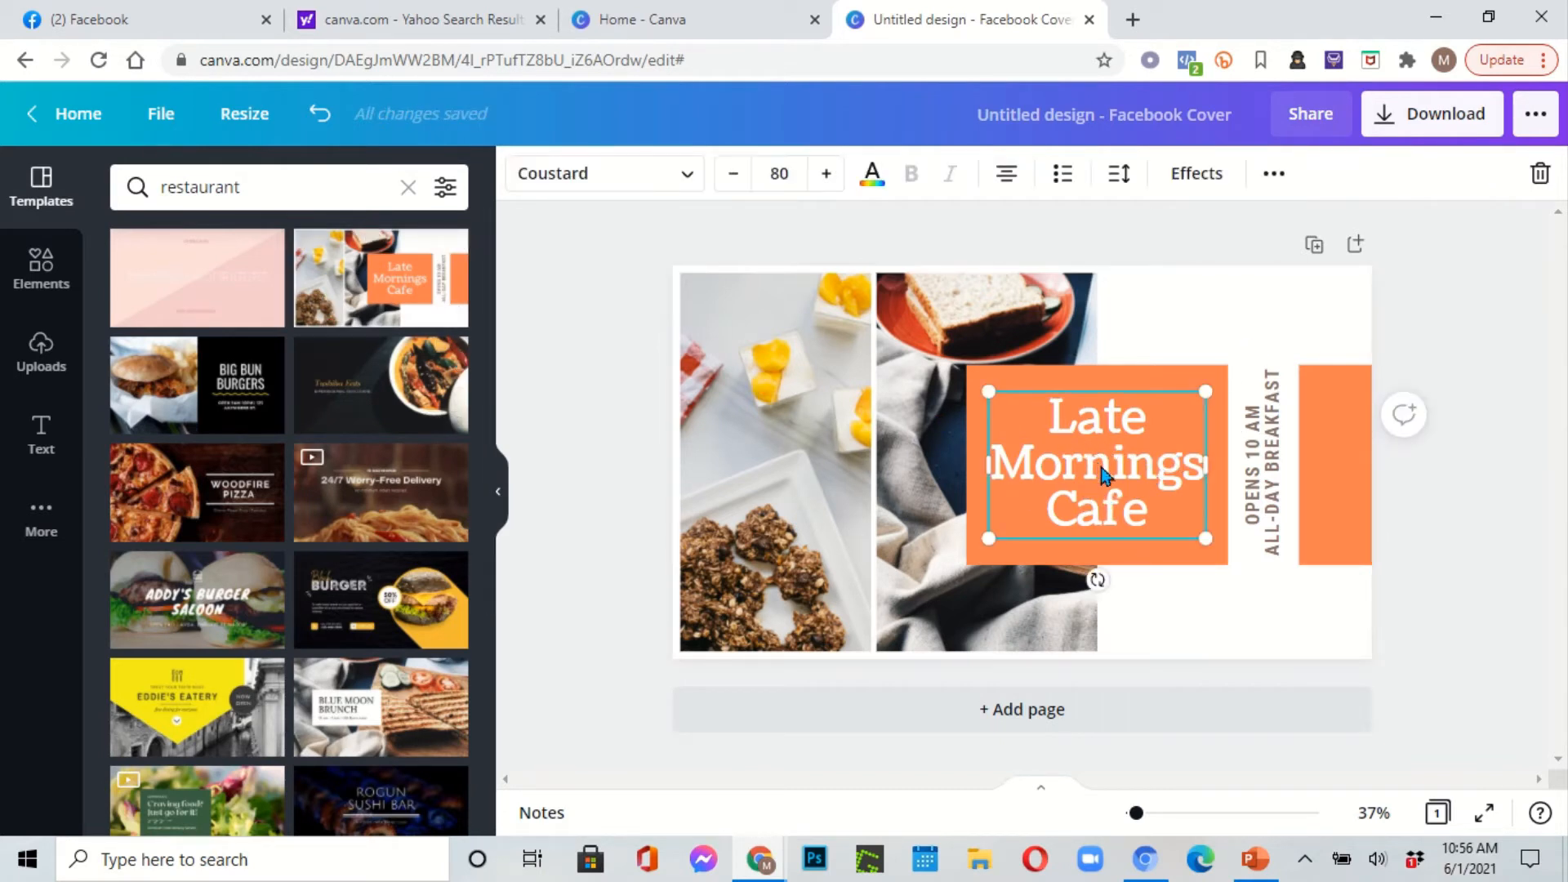
double_click(1152, 445)
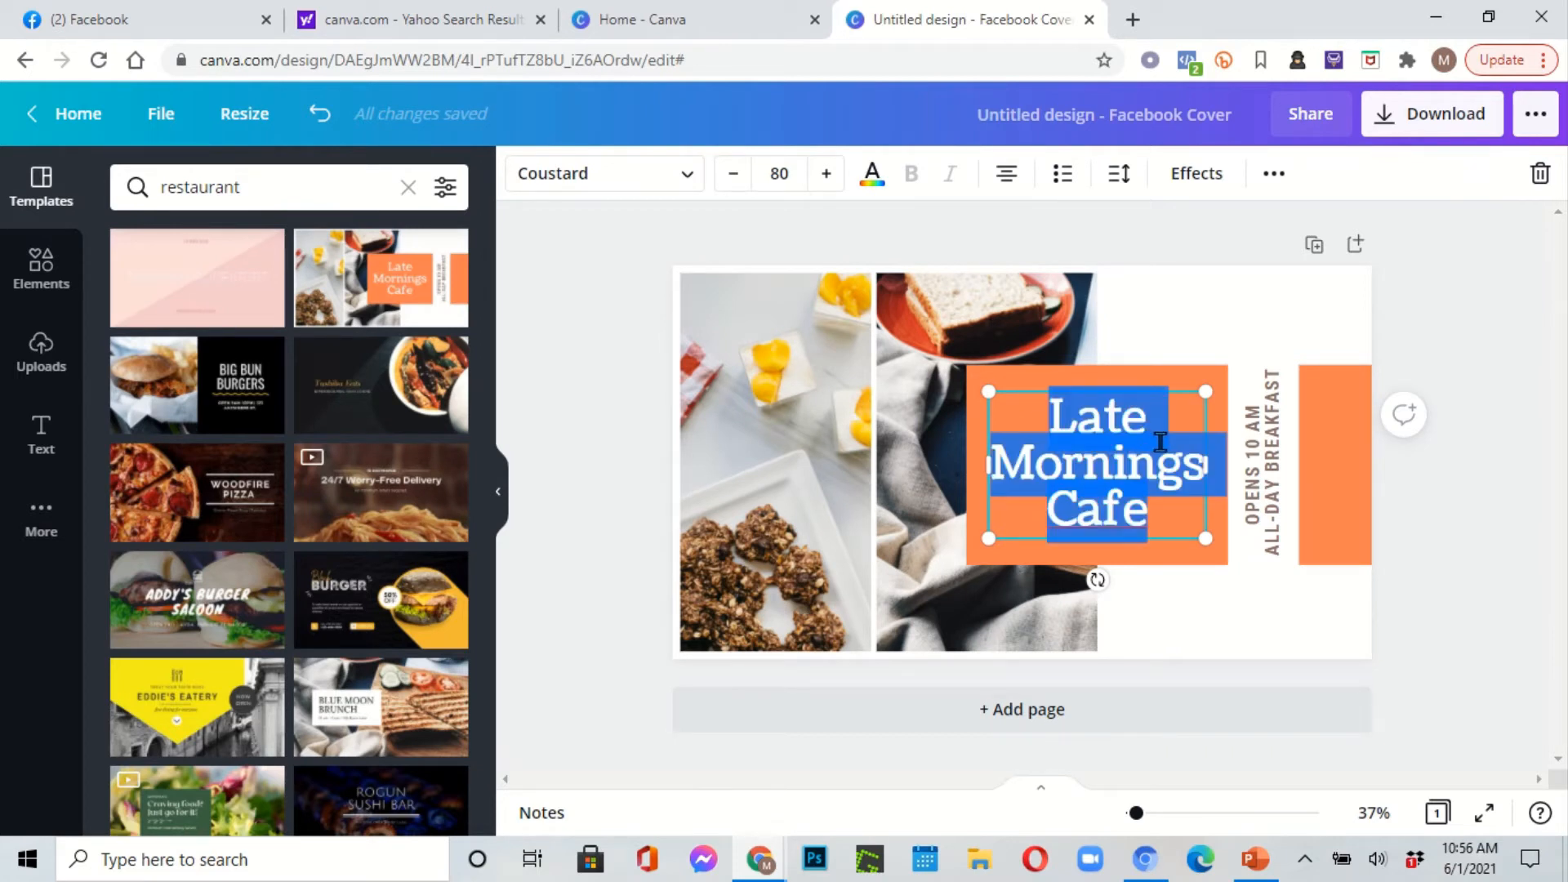
text(te)
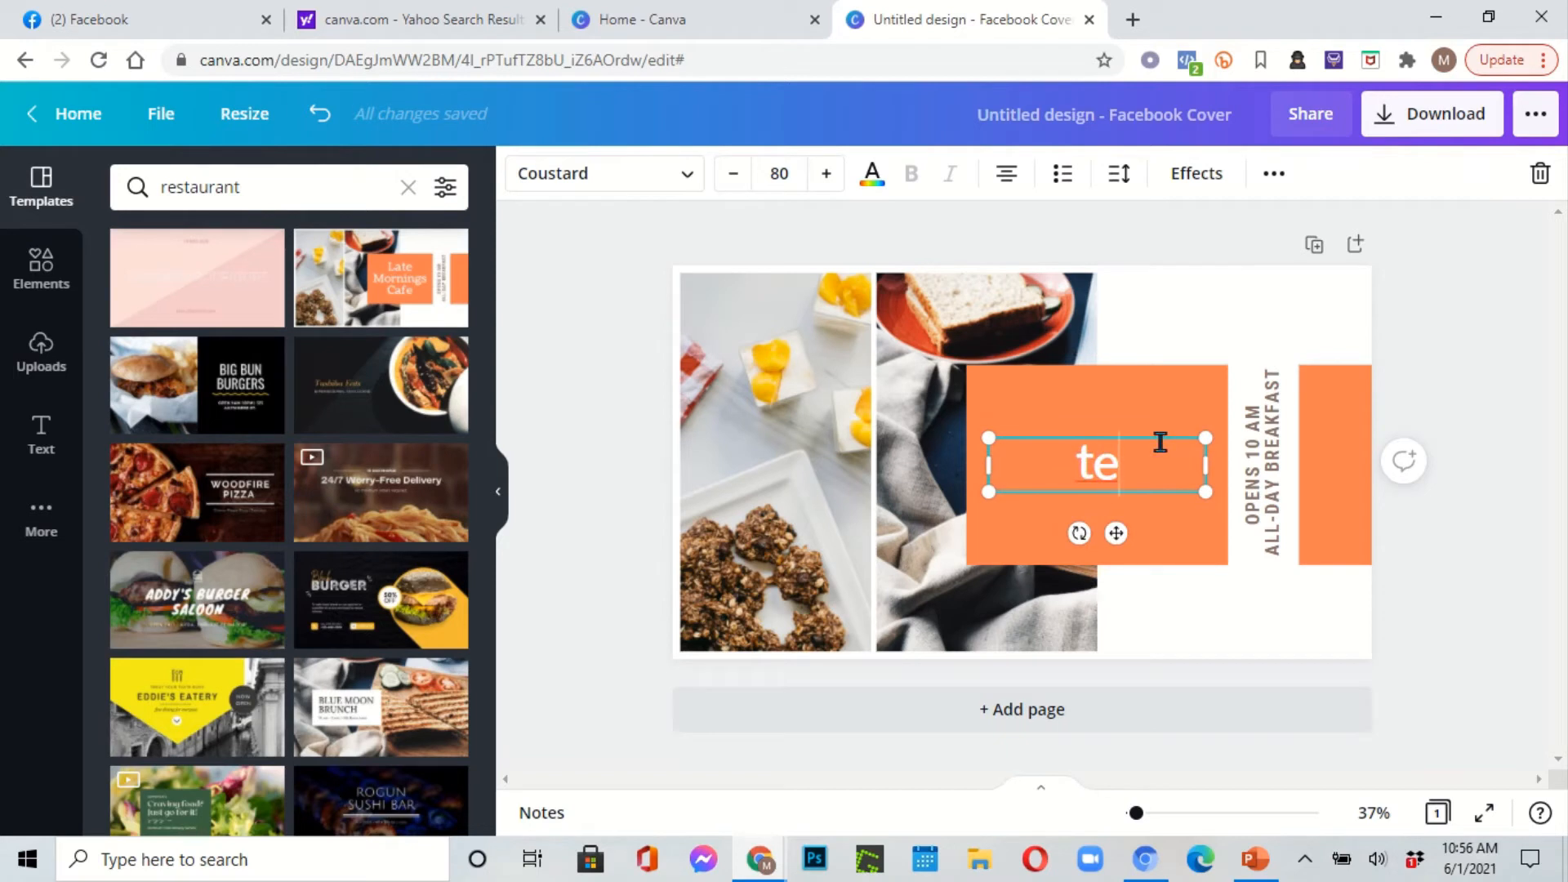
key(BackSpace)
key(BackSpace)
text(TE)
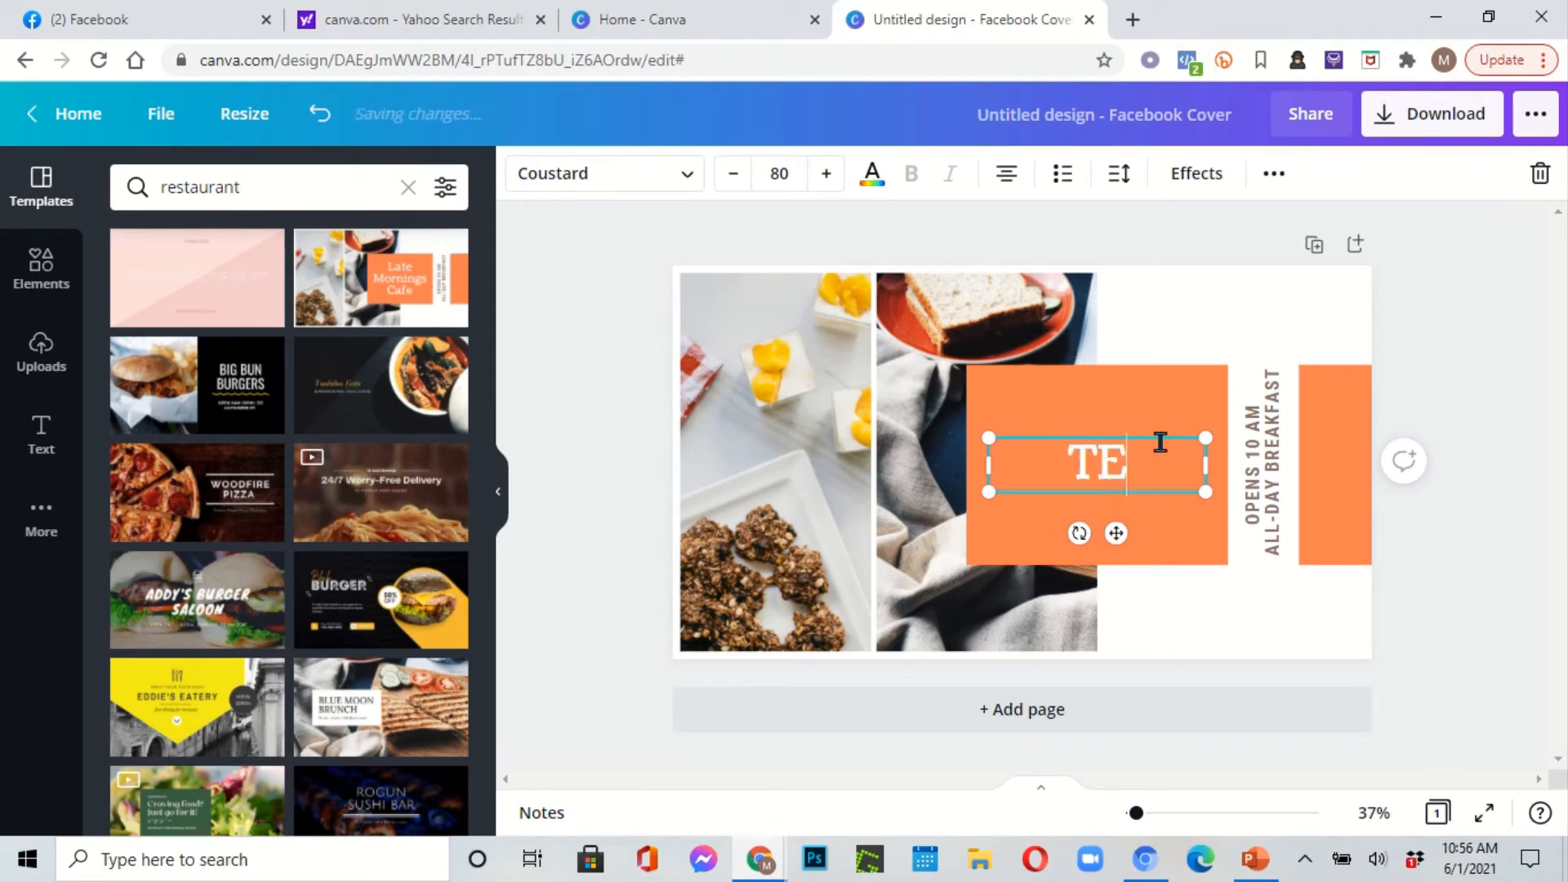
text(K )
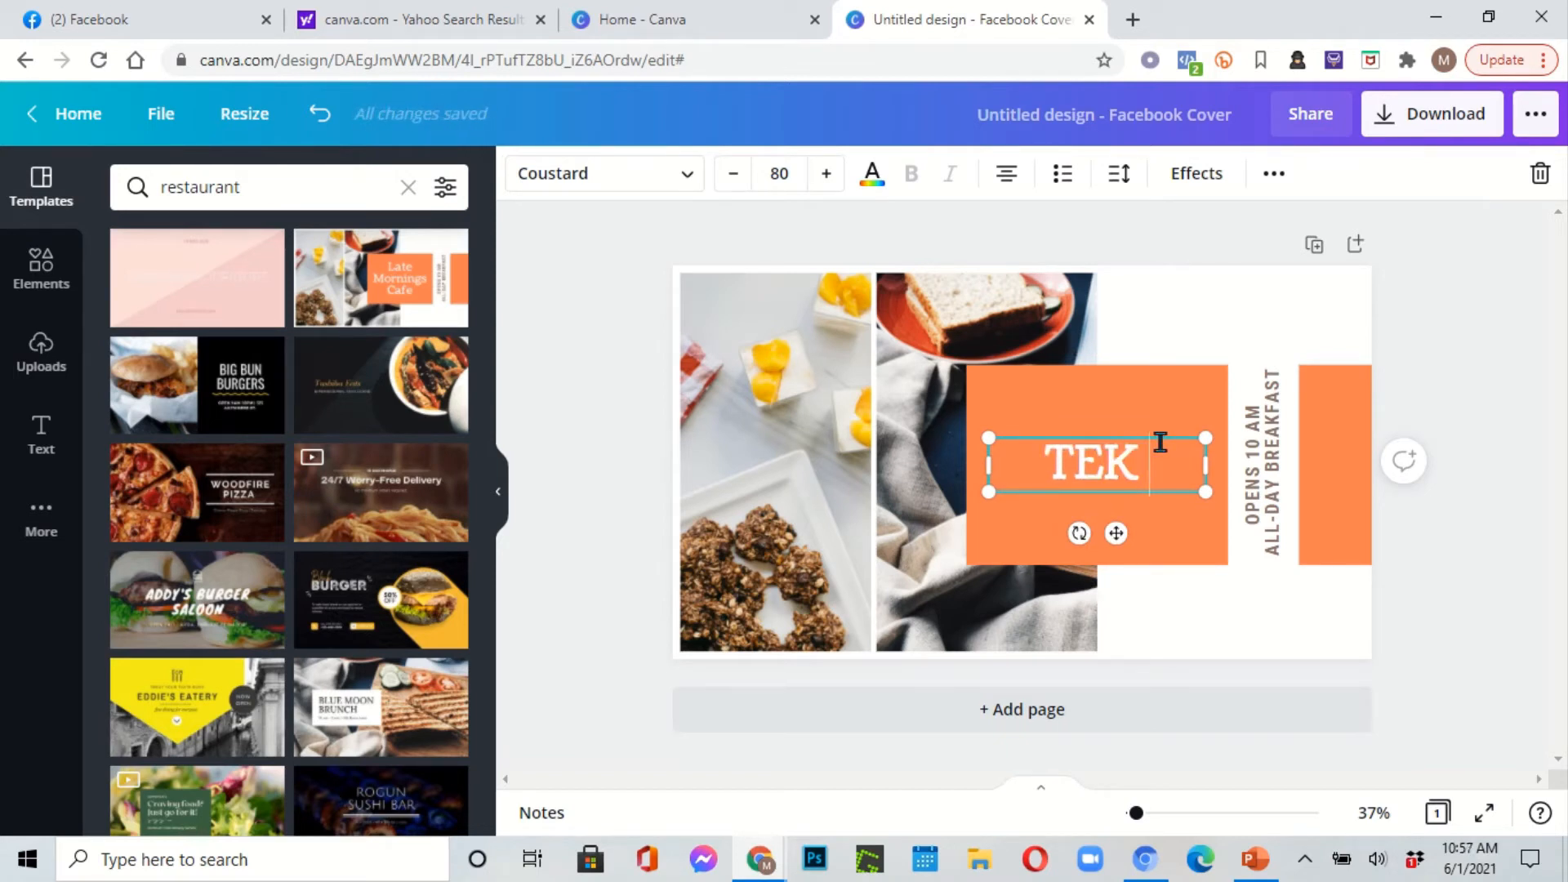
text(TEK)
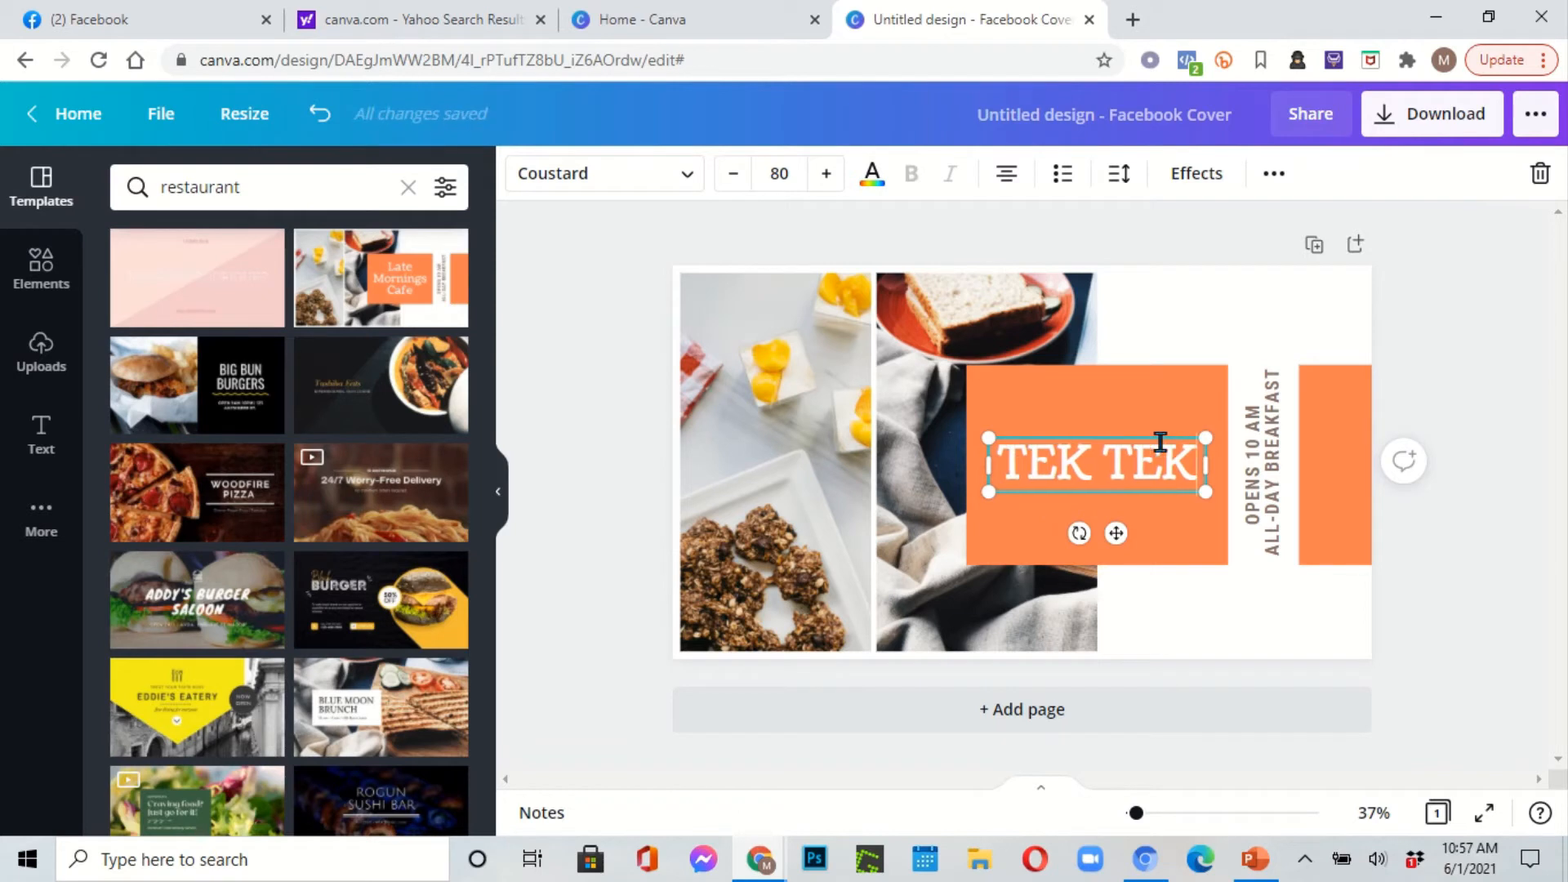
key(Return)
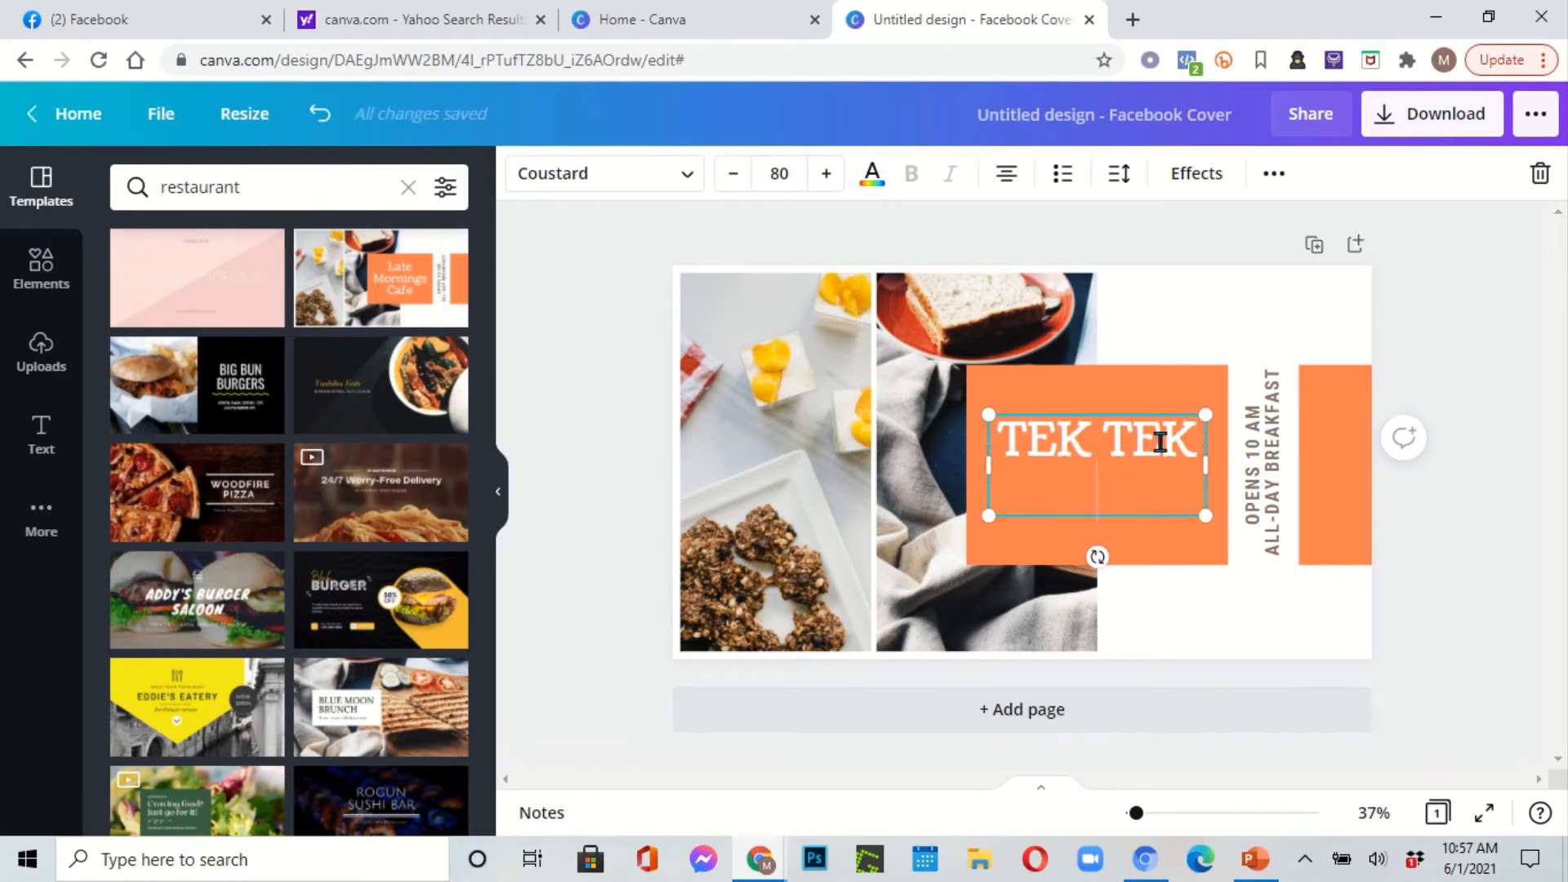
text(rest)
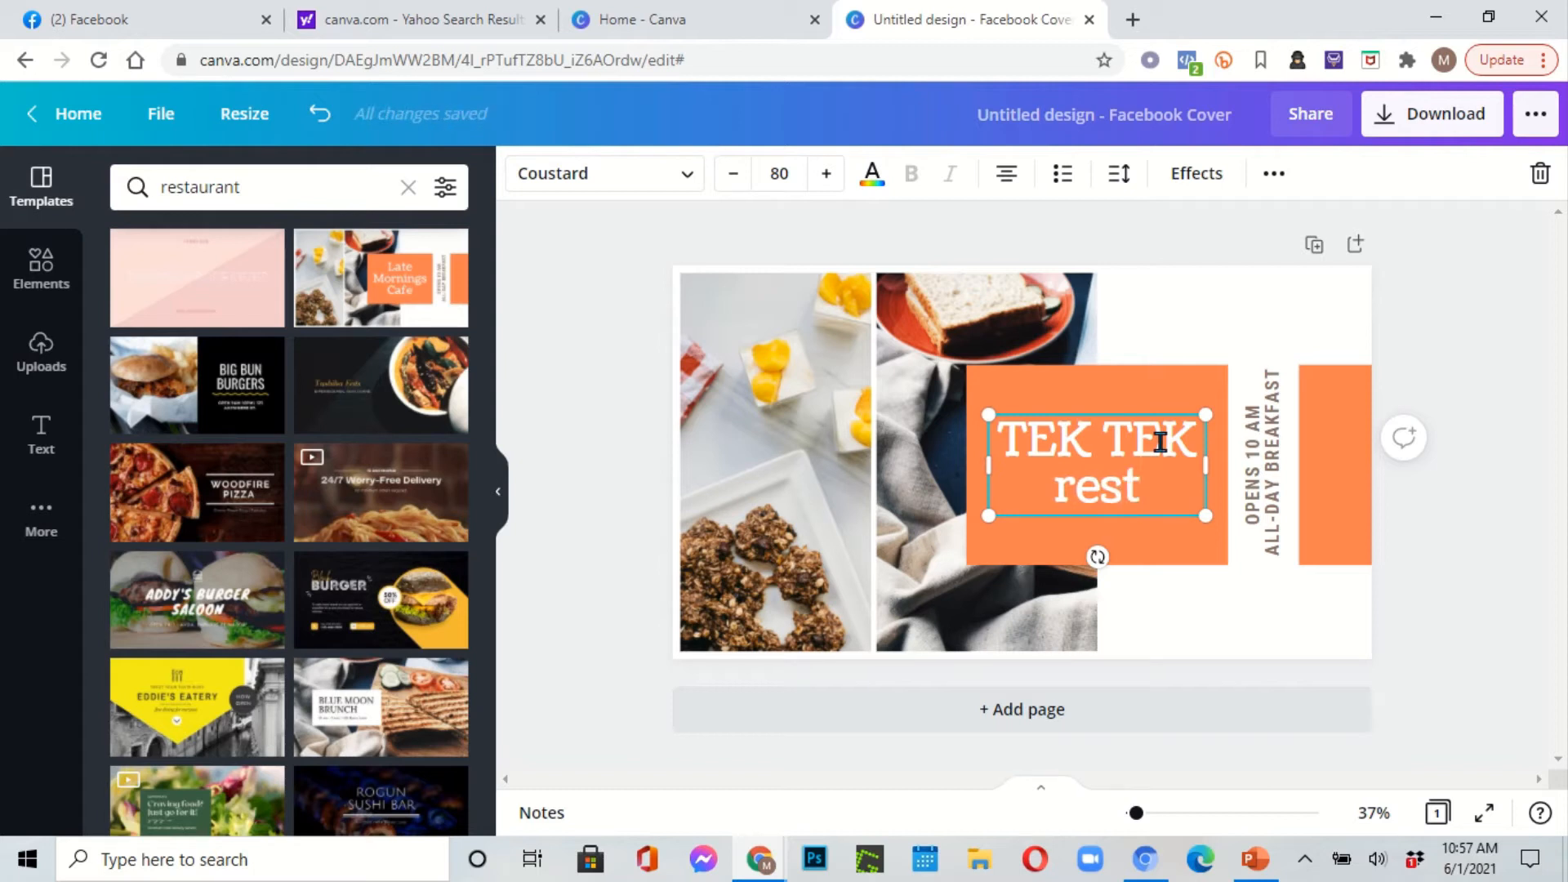
text(au)
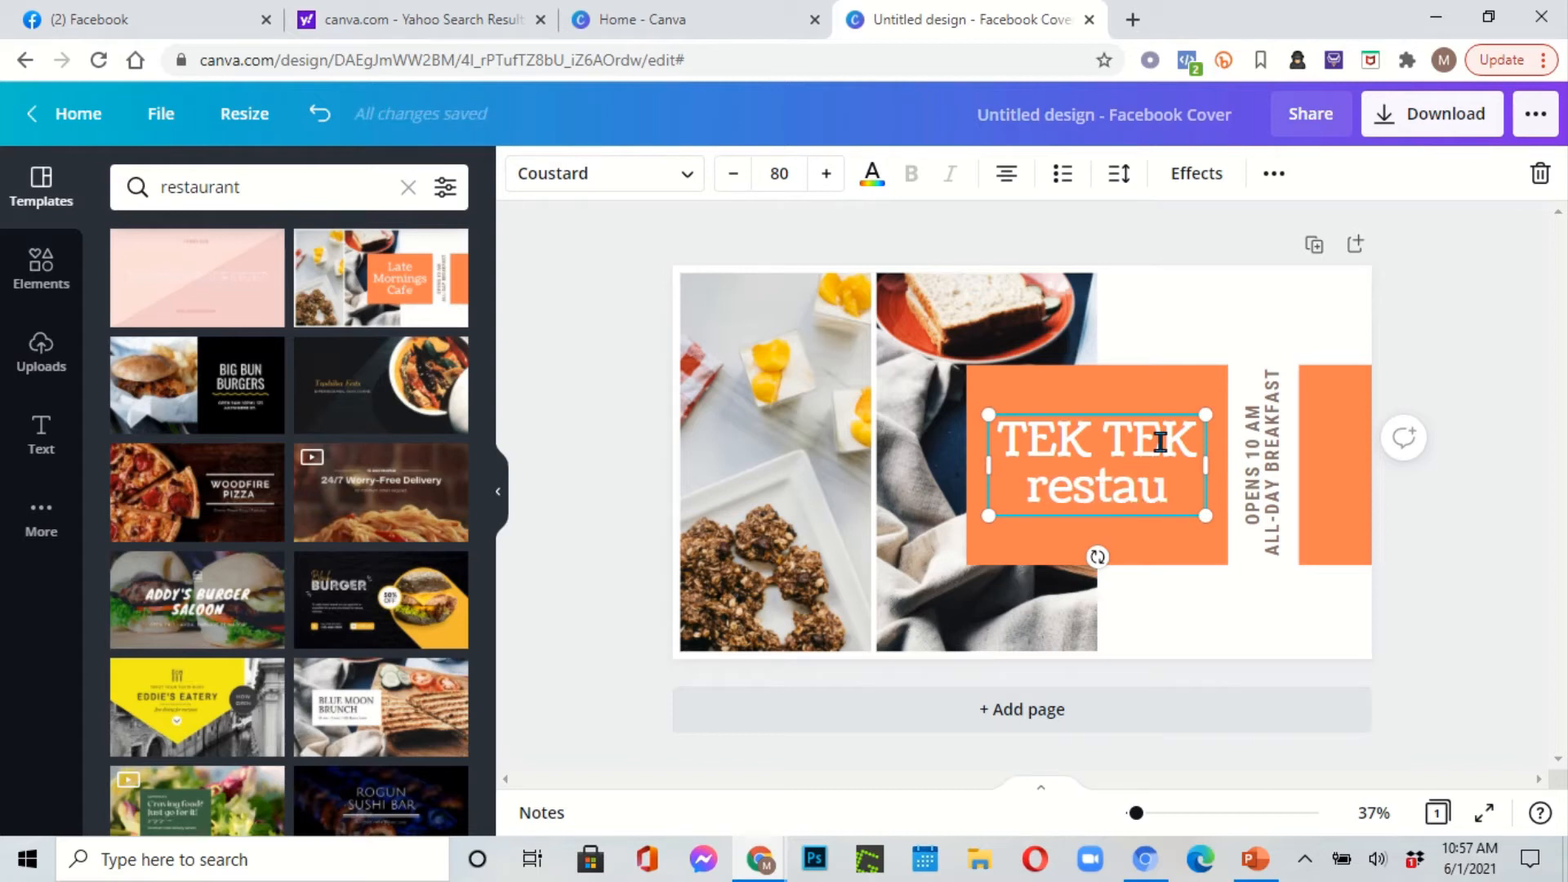
key(BackSpace)
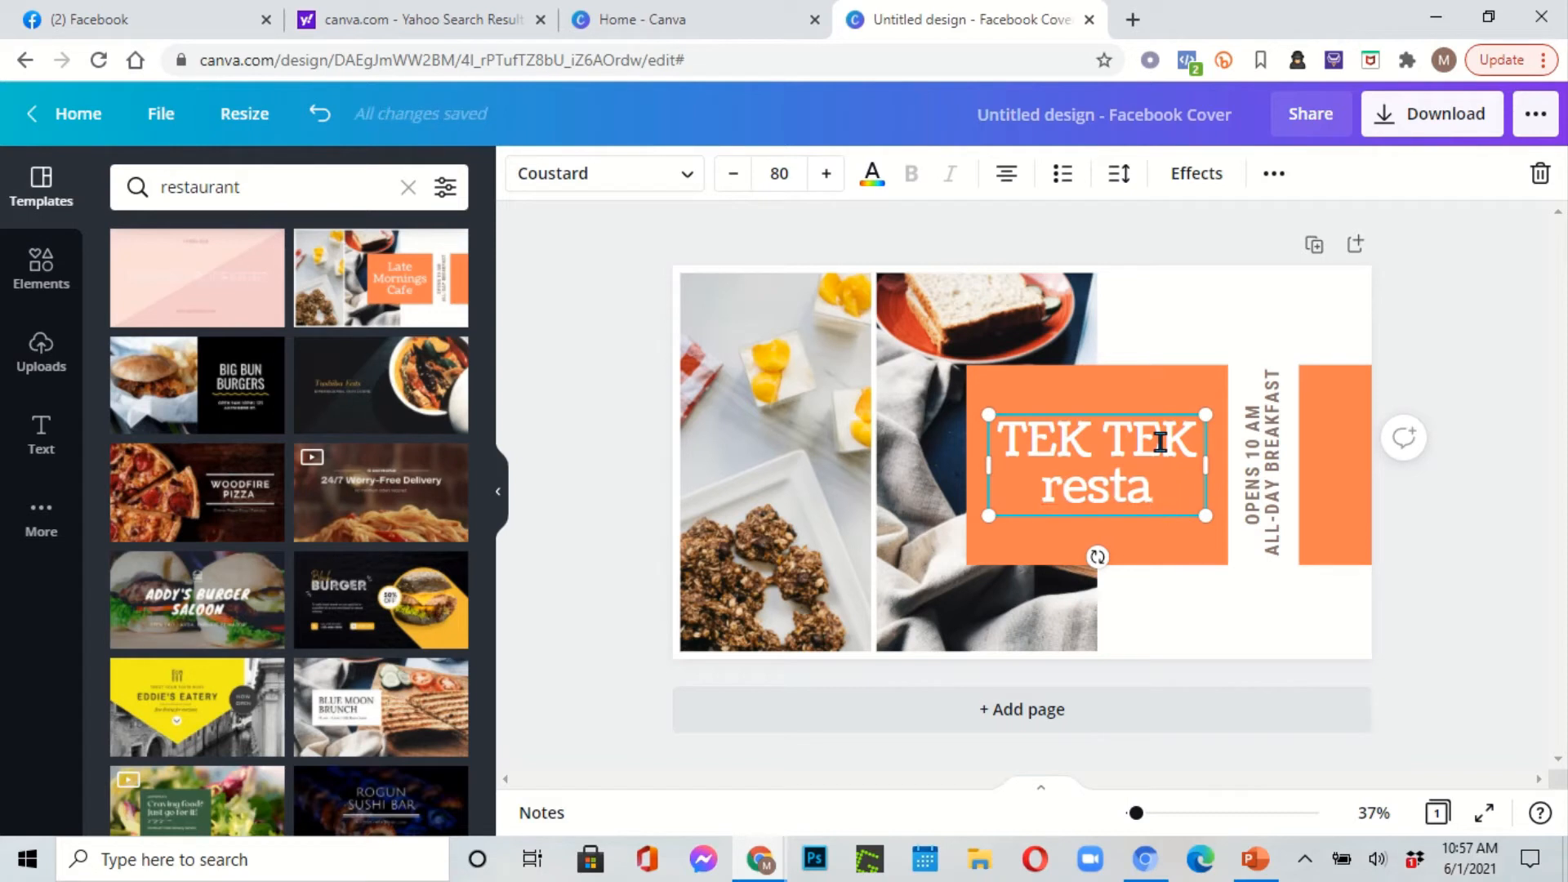
key(BackSpace)
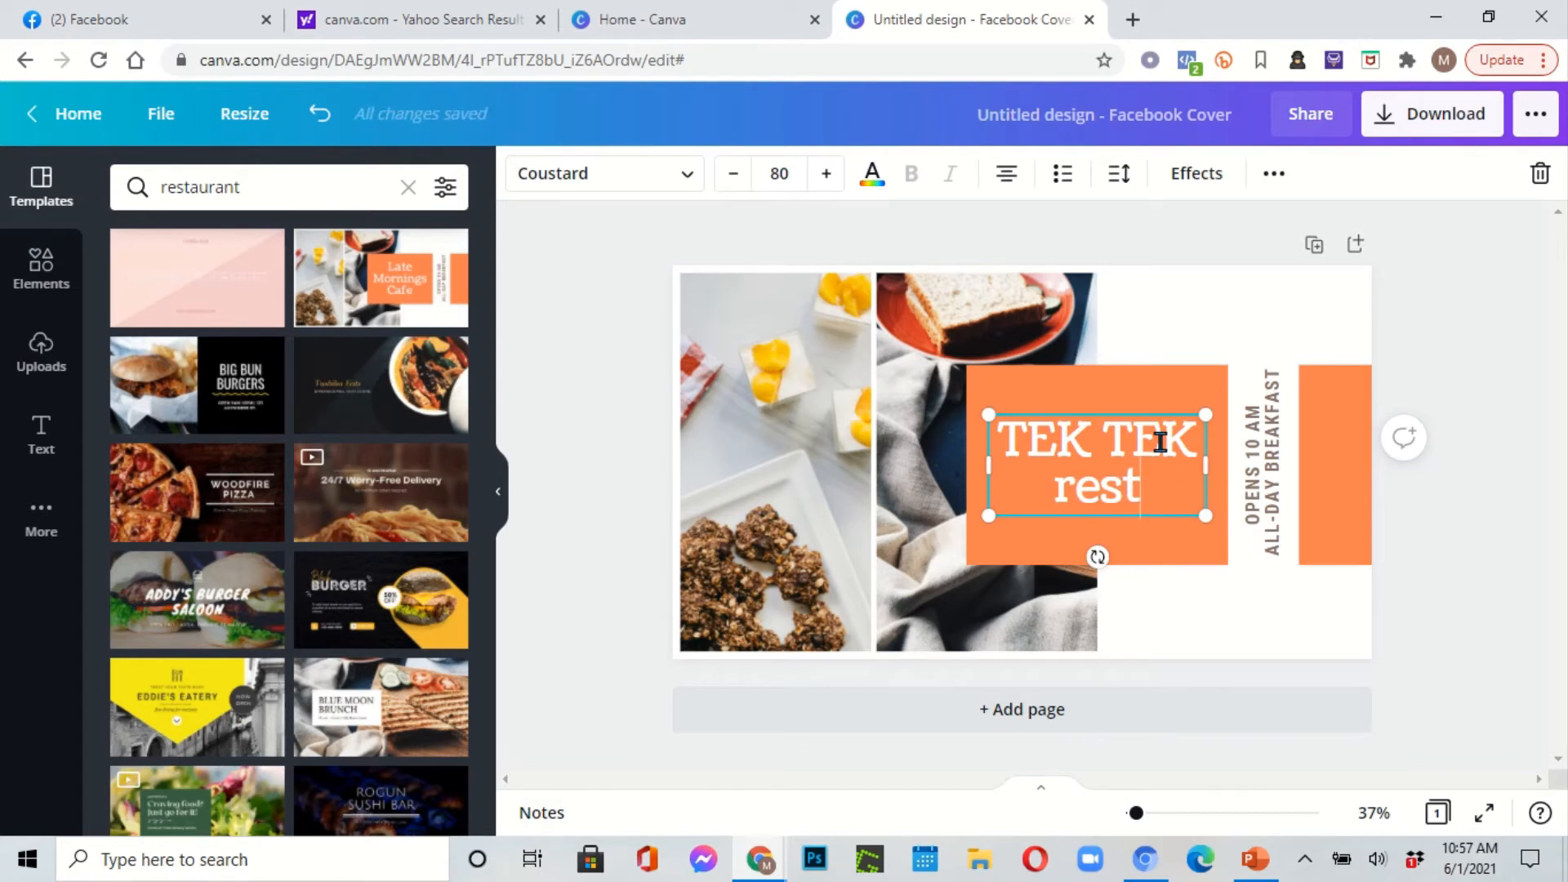
text(oran)
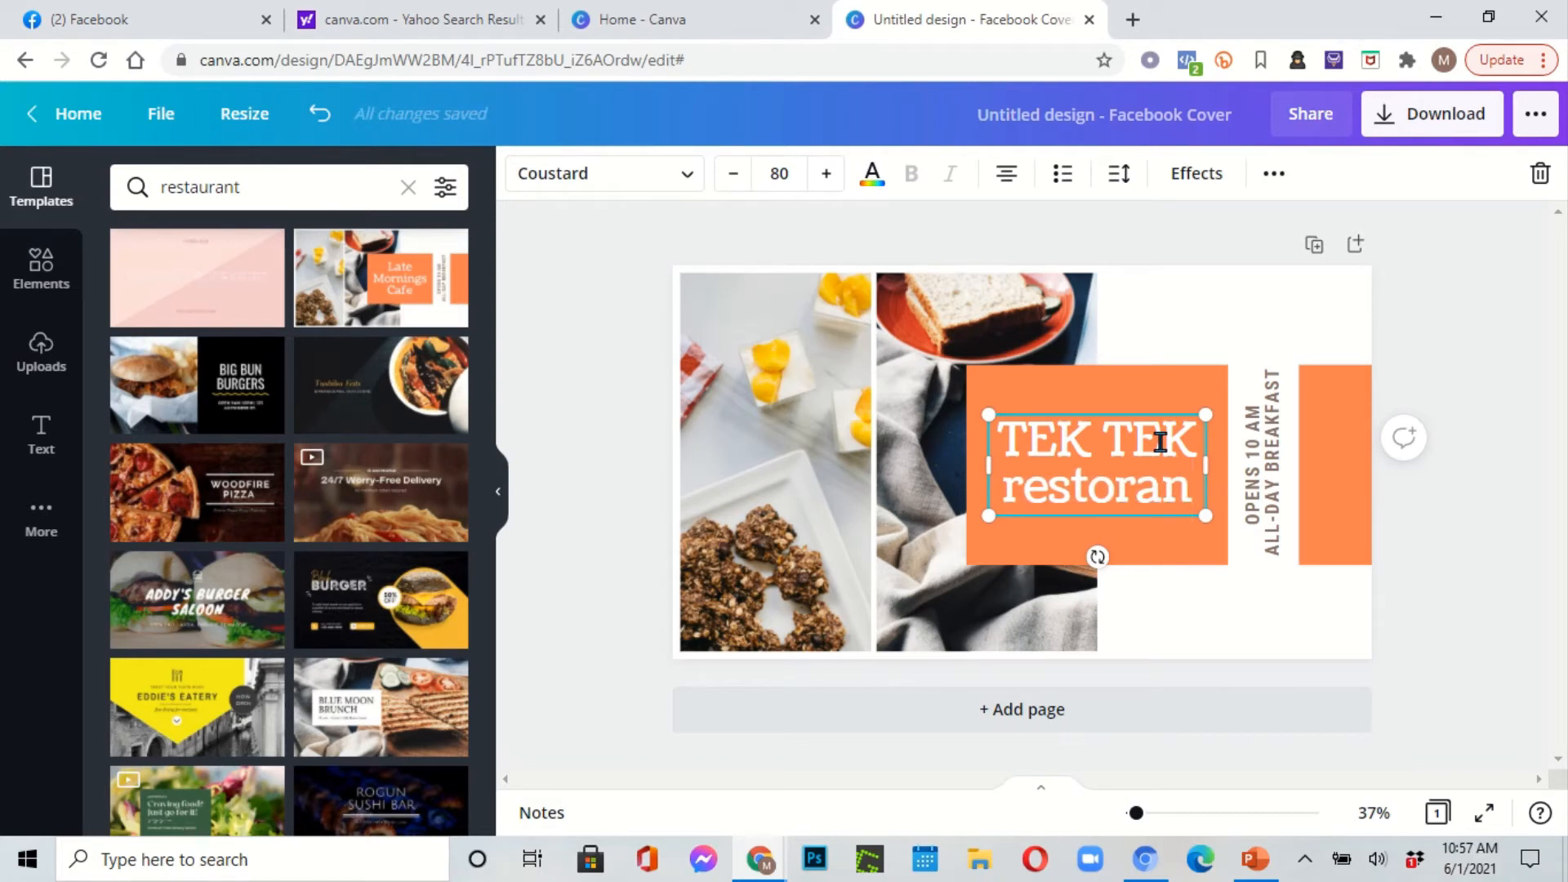
click(1272, 463)
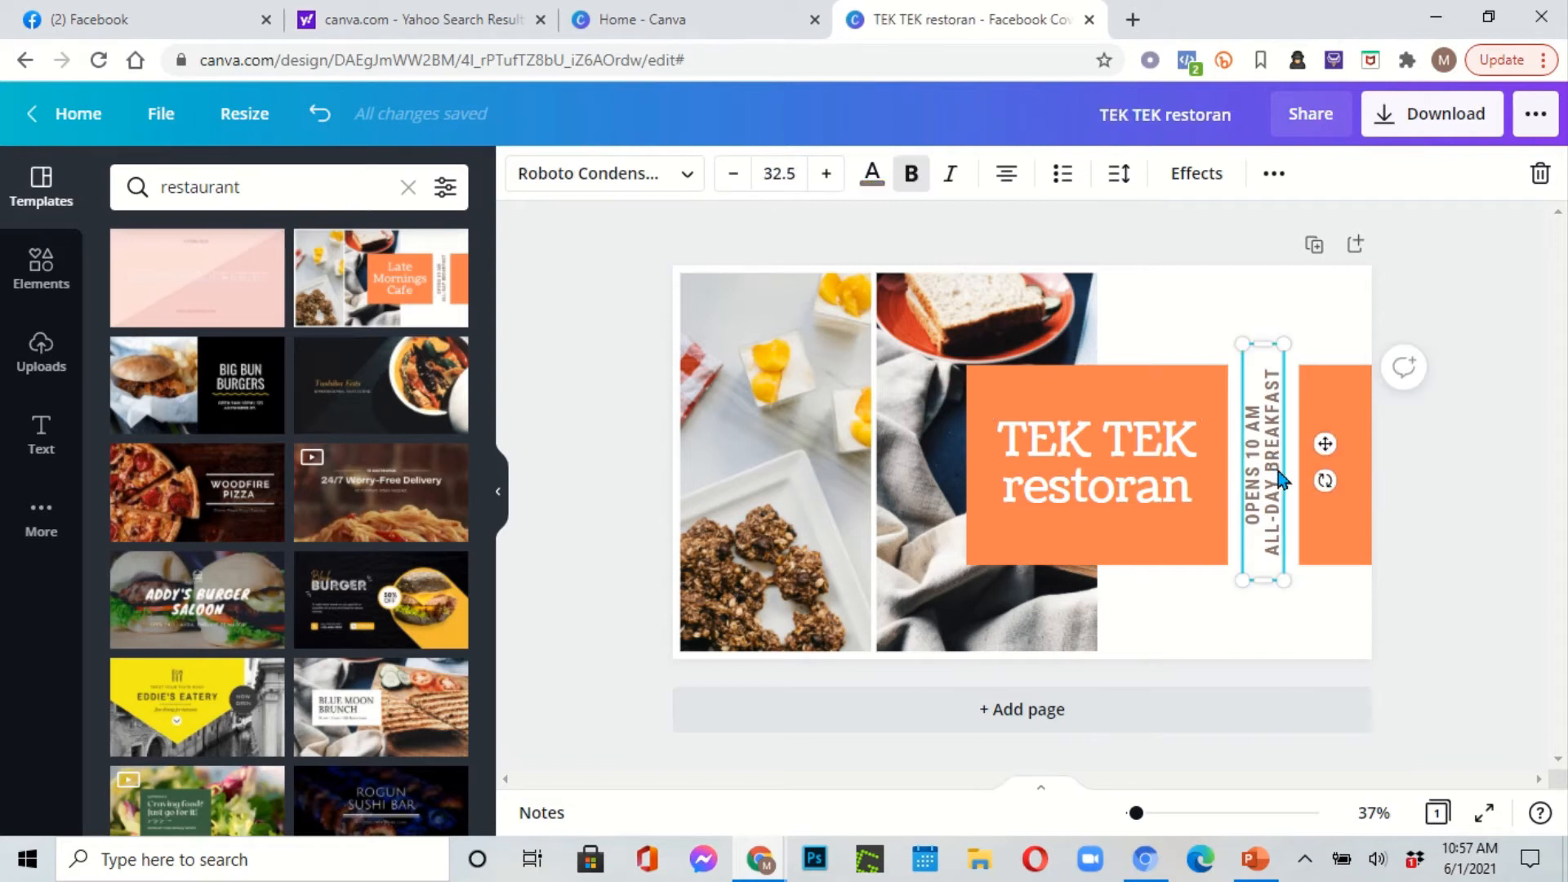
Step: Delete the vertical 'OPENS 10 AM ALL-DAY BREAKFAST' text and bring up the download options
click(1326, 433)
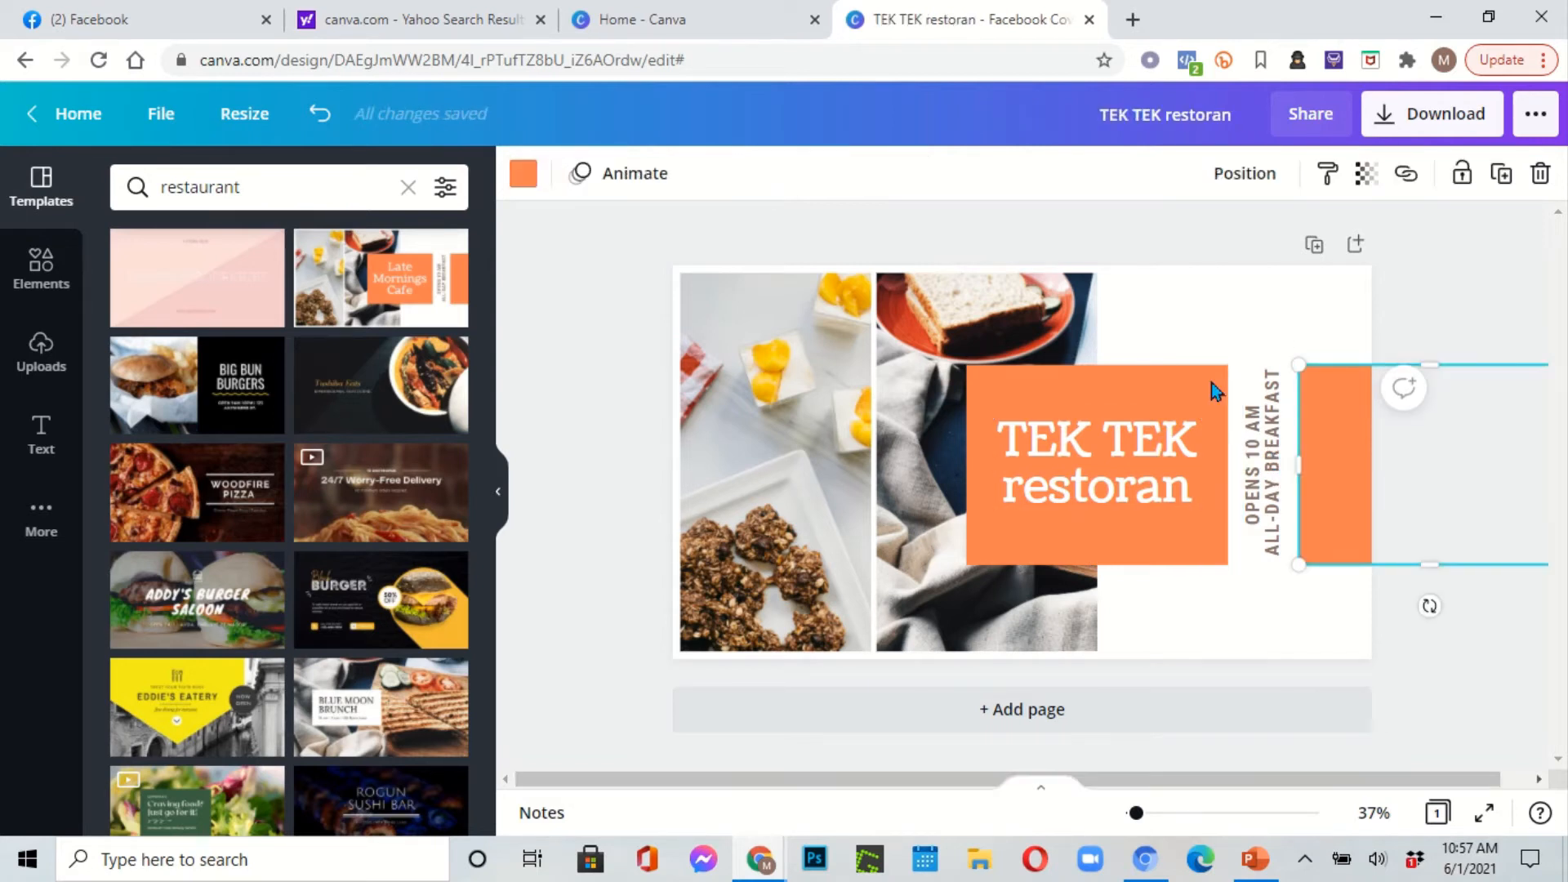
click(1032, 323)
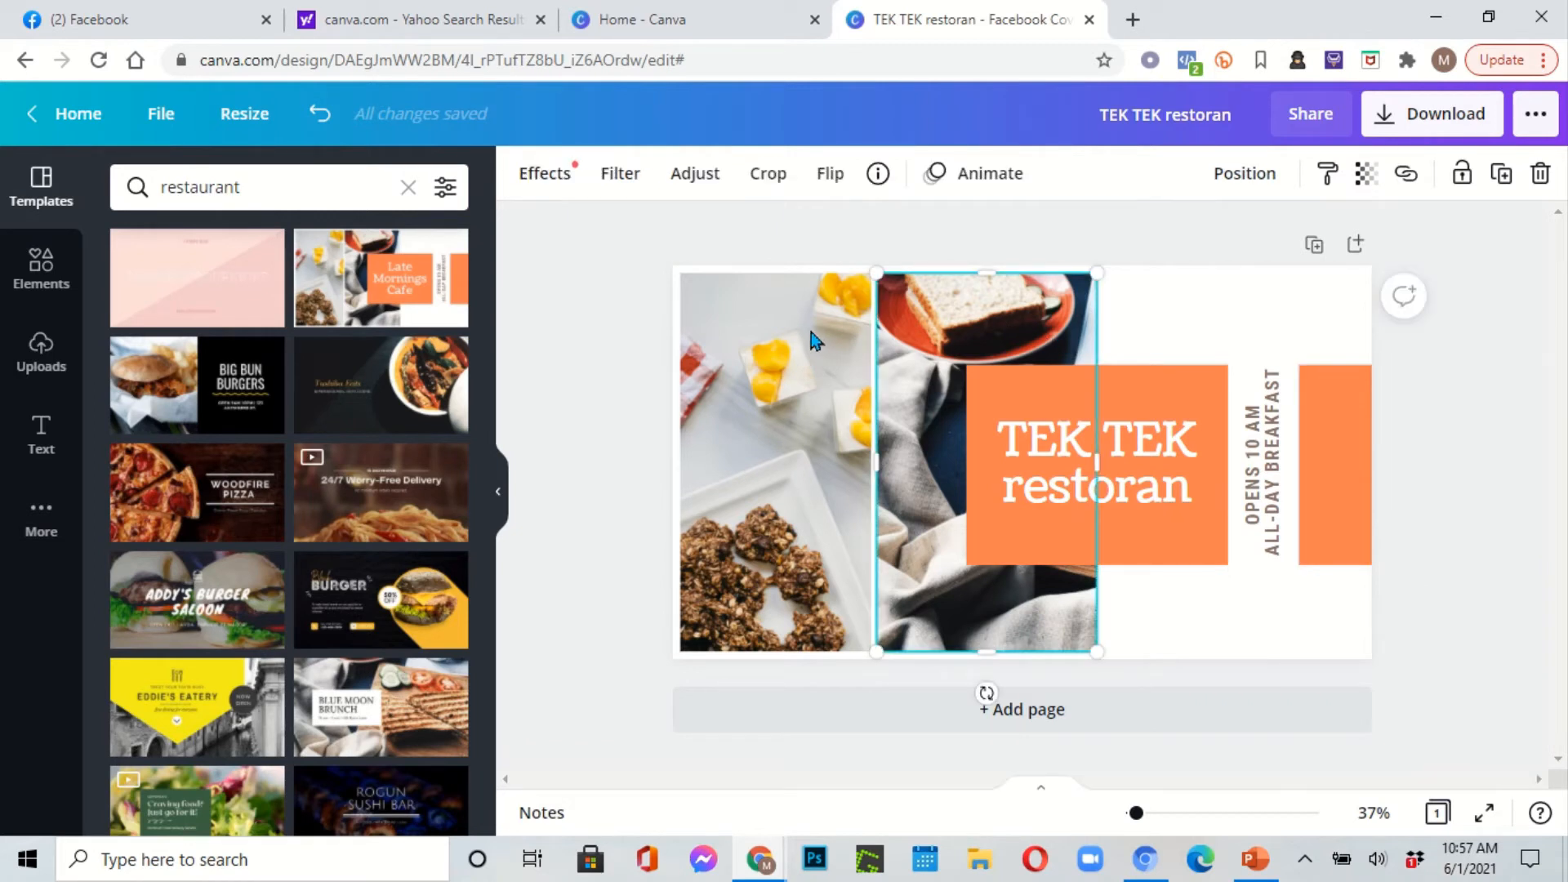
click(799, 458)
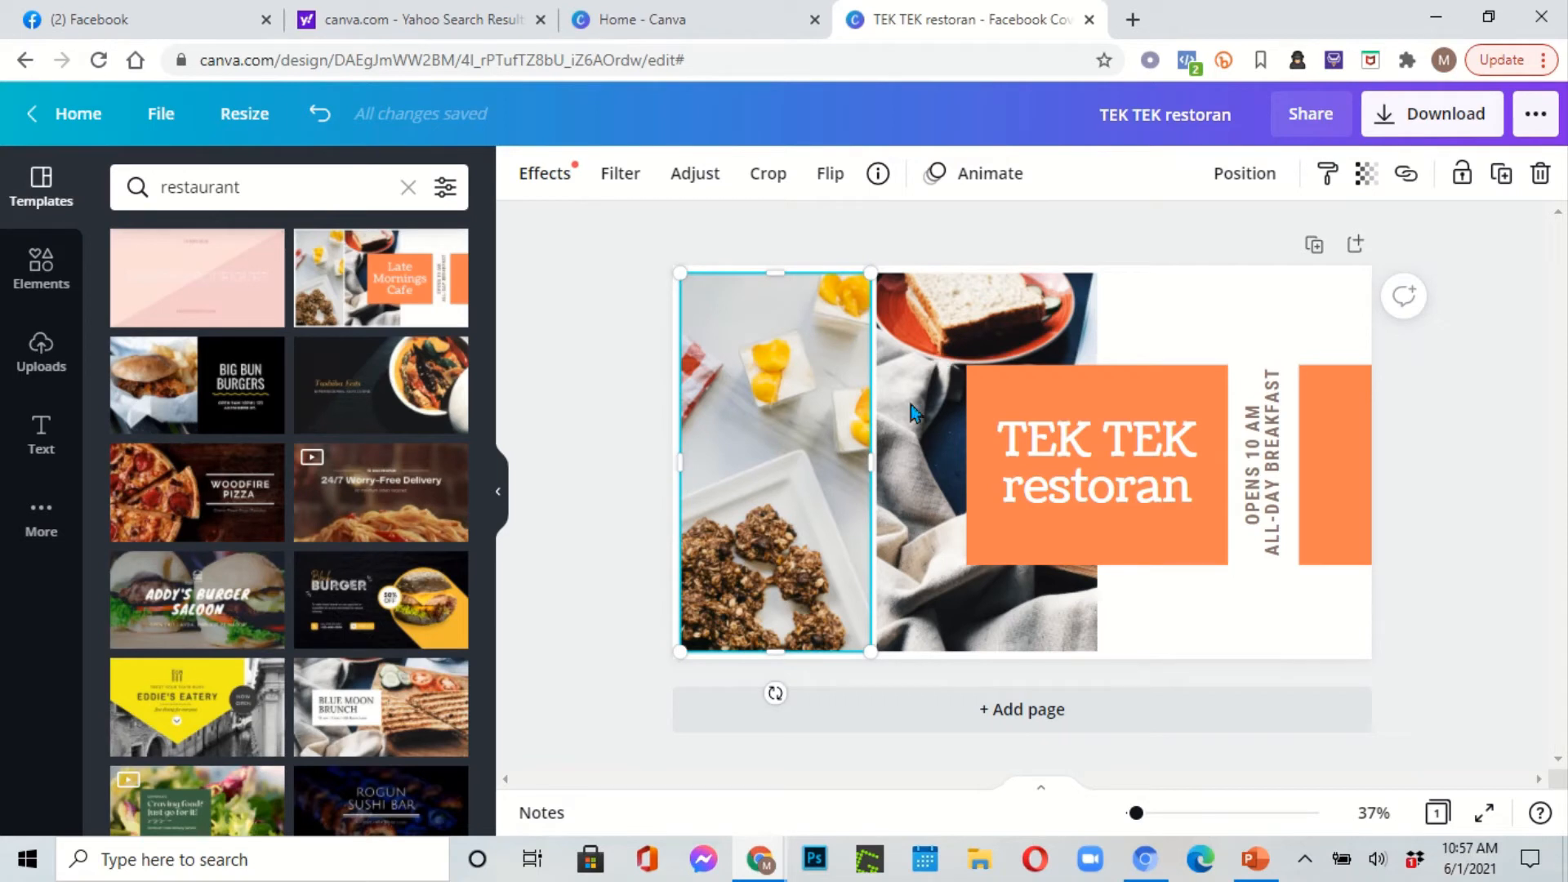
click(1131, 617)
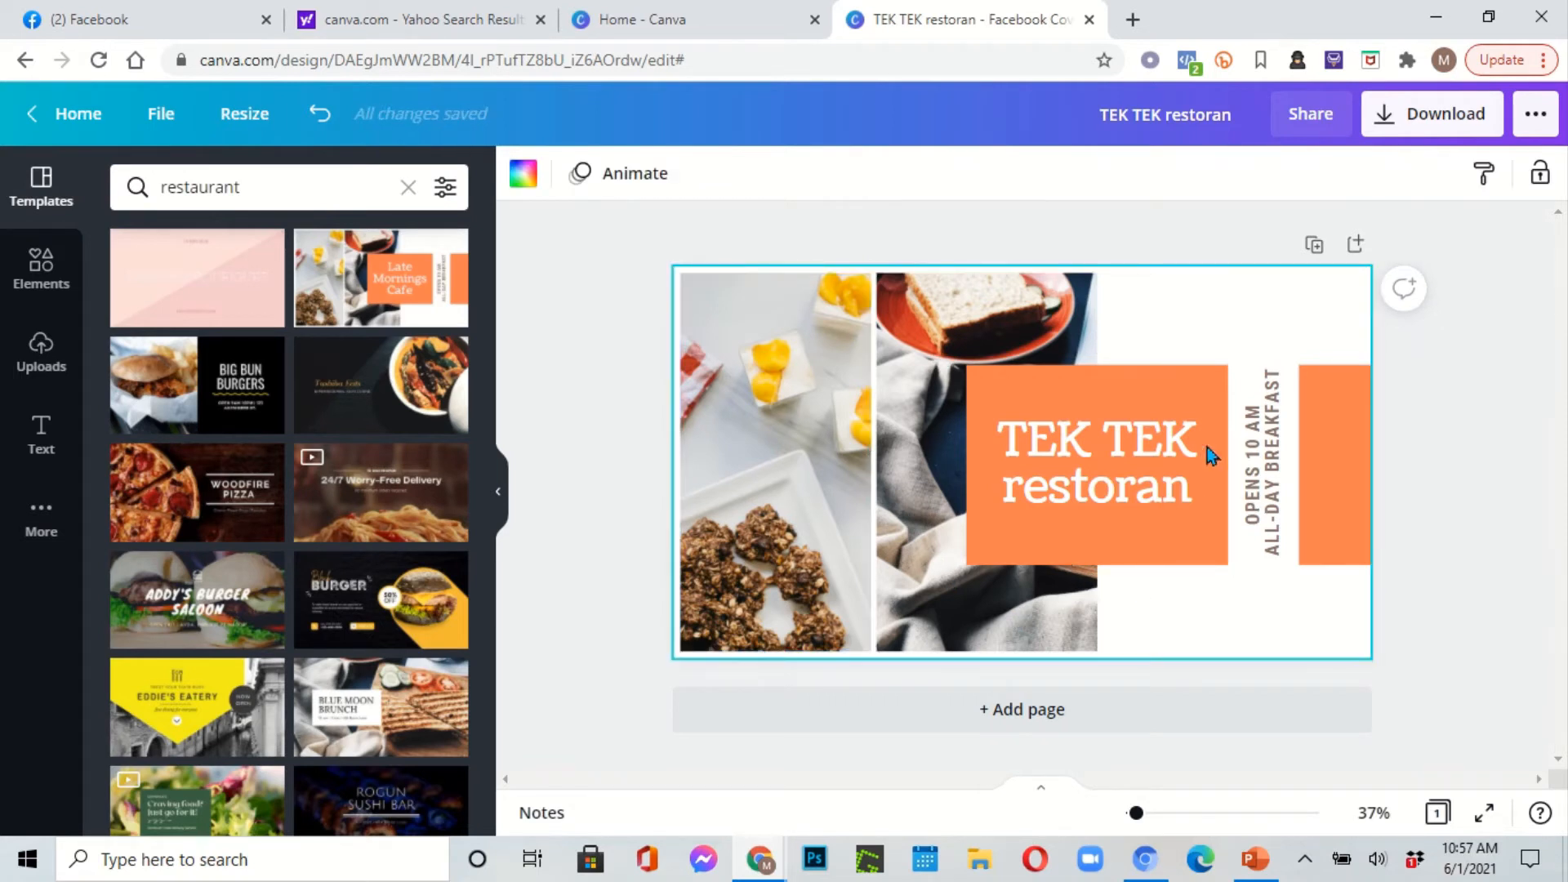
click(1274, 463)
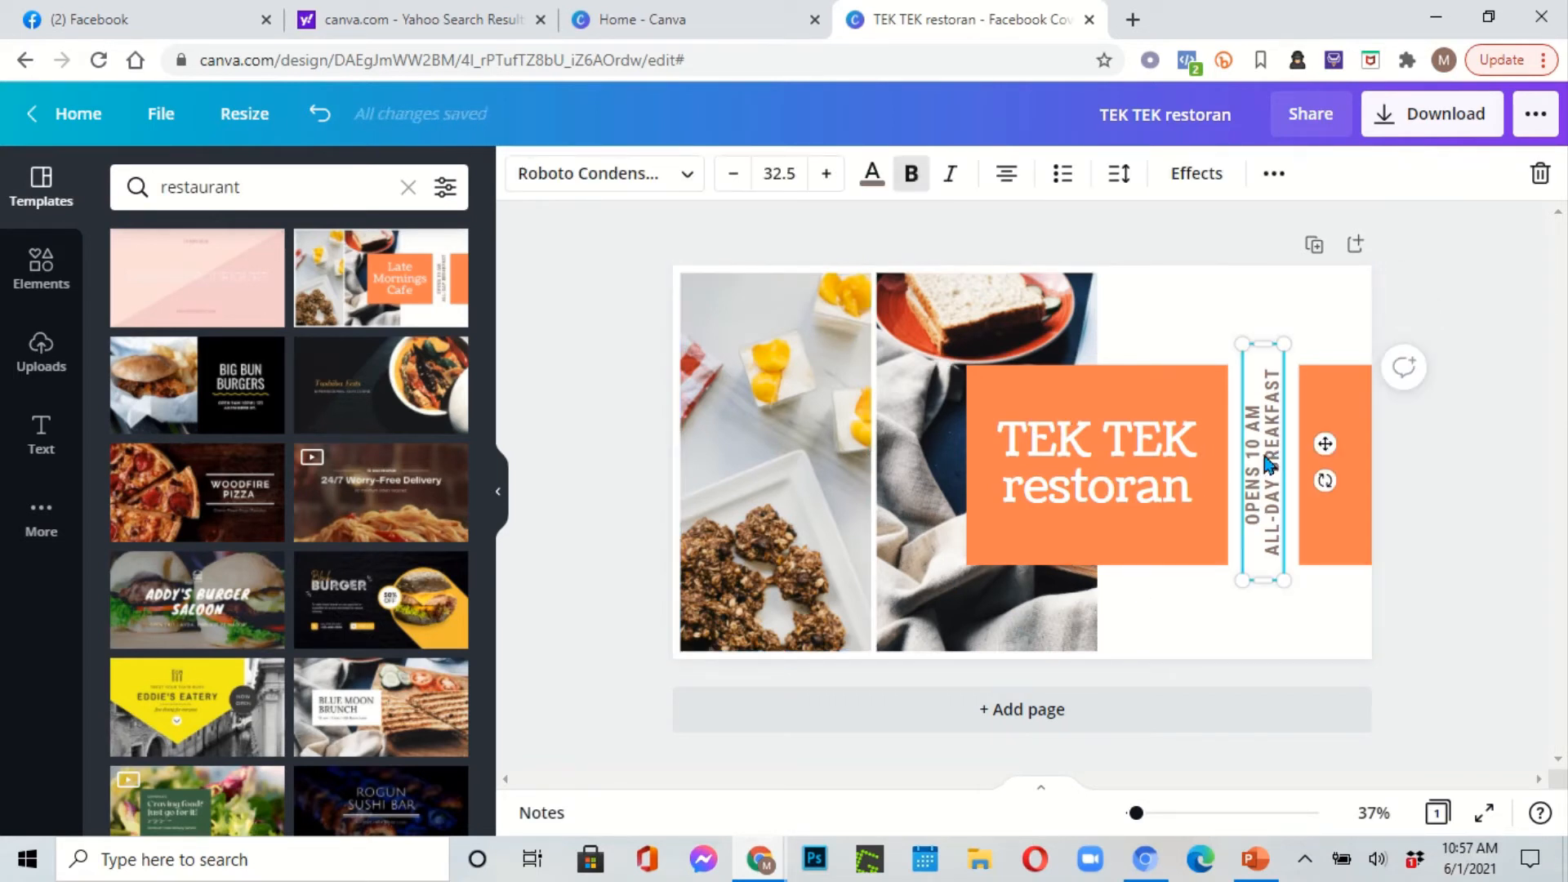
key(Delete)
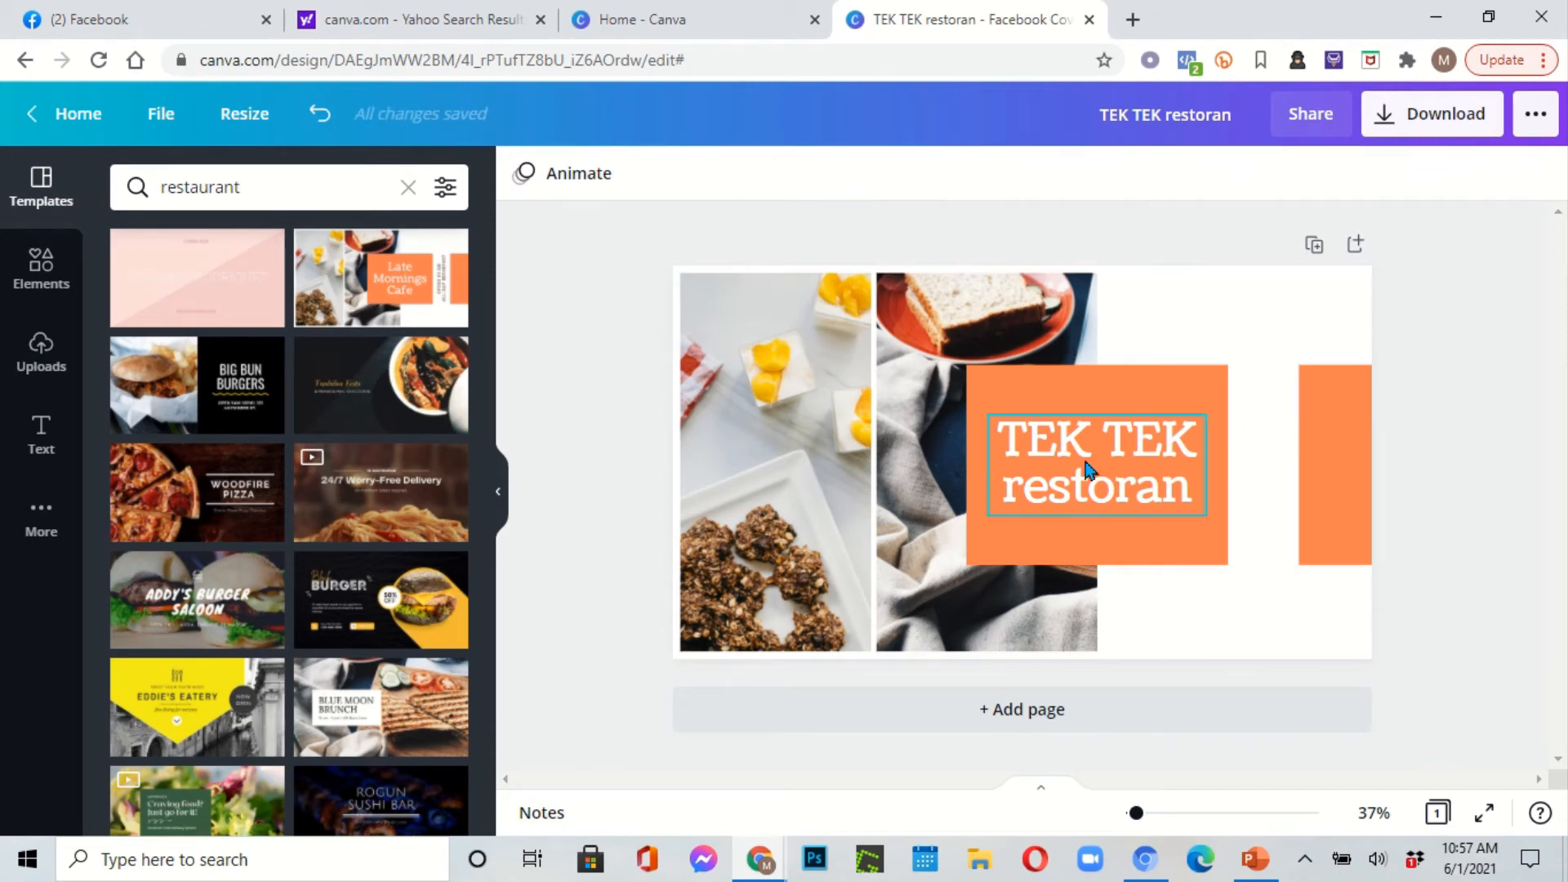
click(1406, 125)
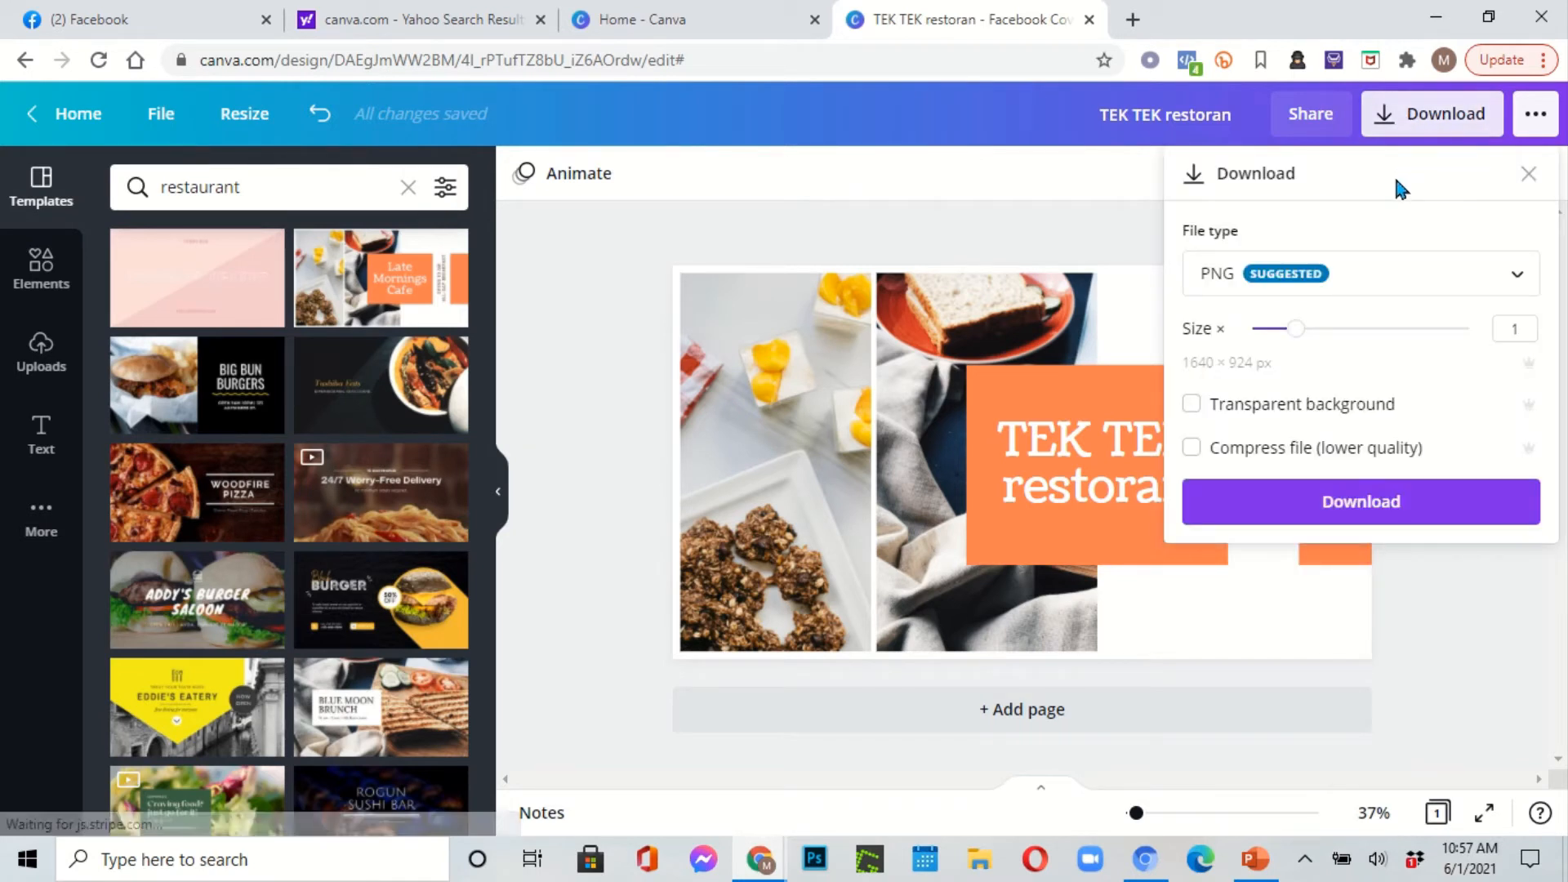
Step: Download the cover as the PNG 'TEK TEK restoran.png' and dismiss the confirmation
click(1363, 500)
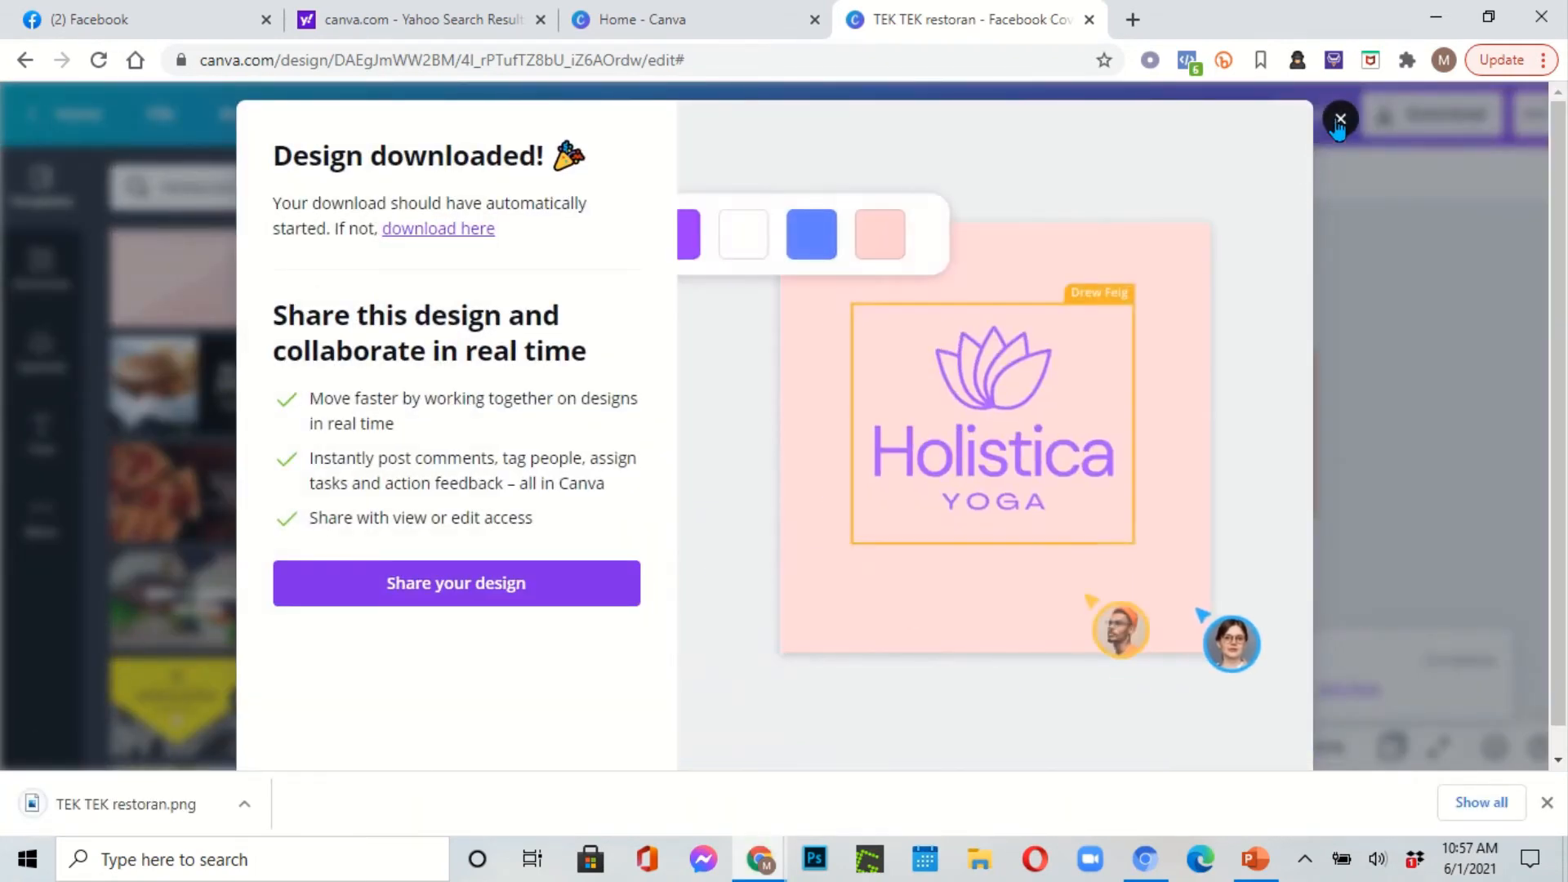
click(1341, 120)
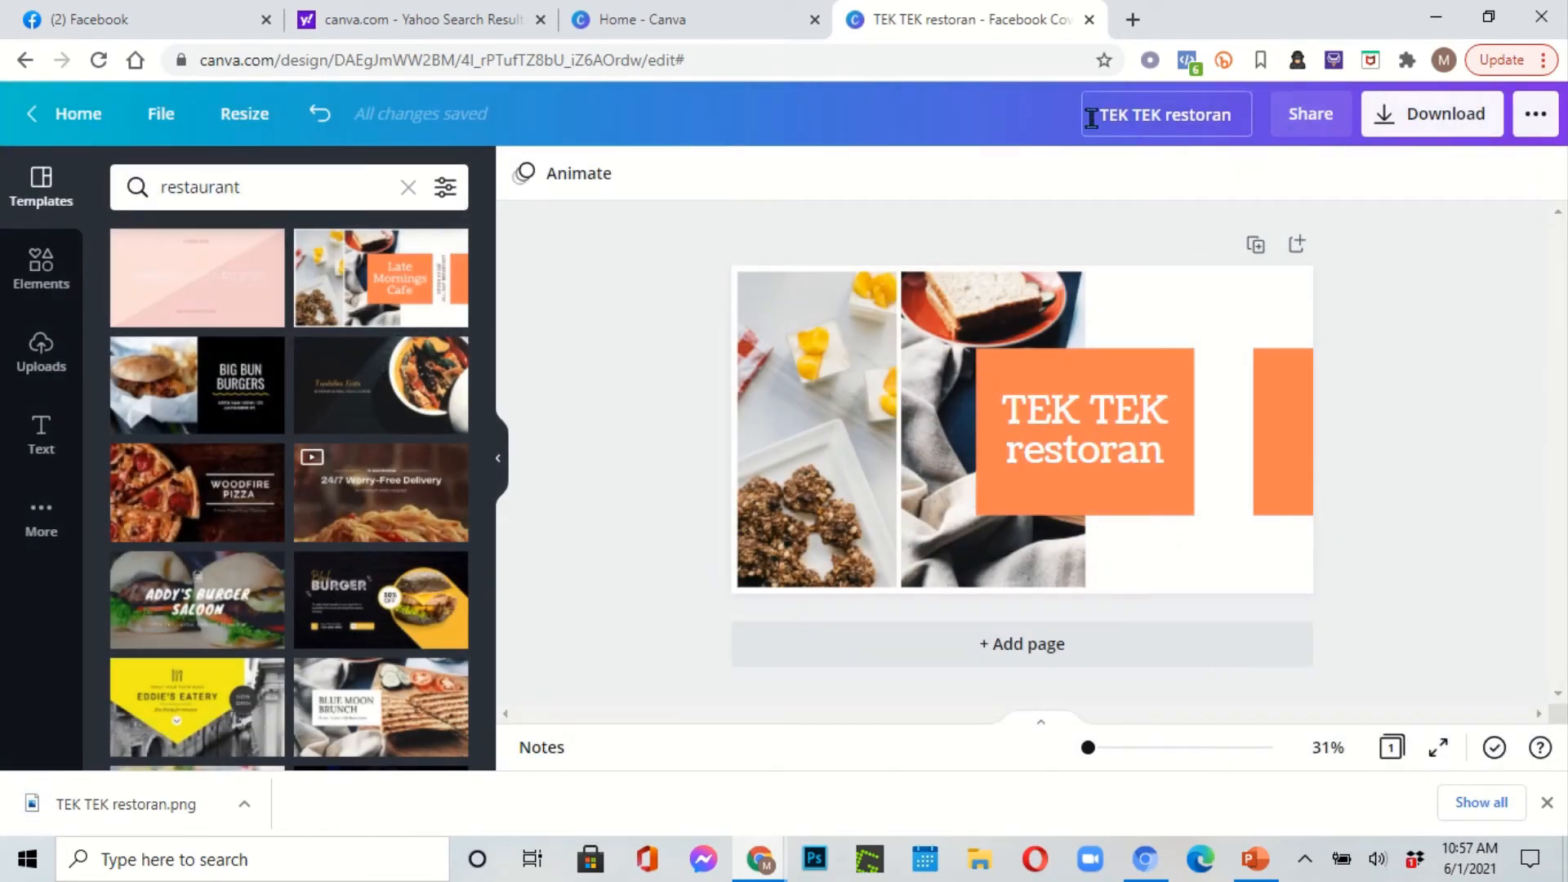
Step: Set 'TEK TEK restoran' from Downloads as the Tektek Page cover photo and save the Page
click(158, 11)
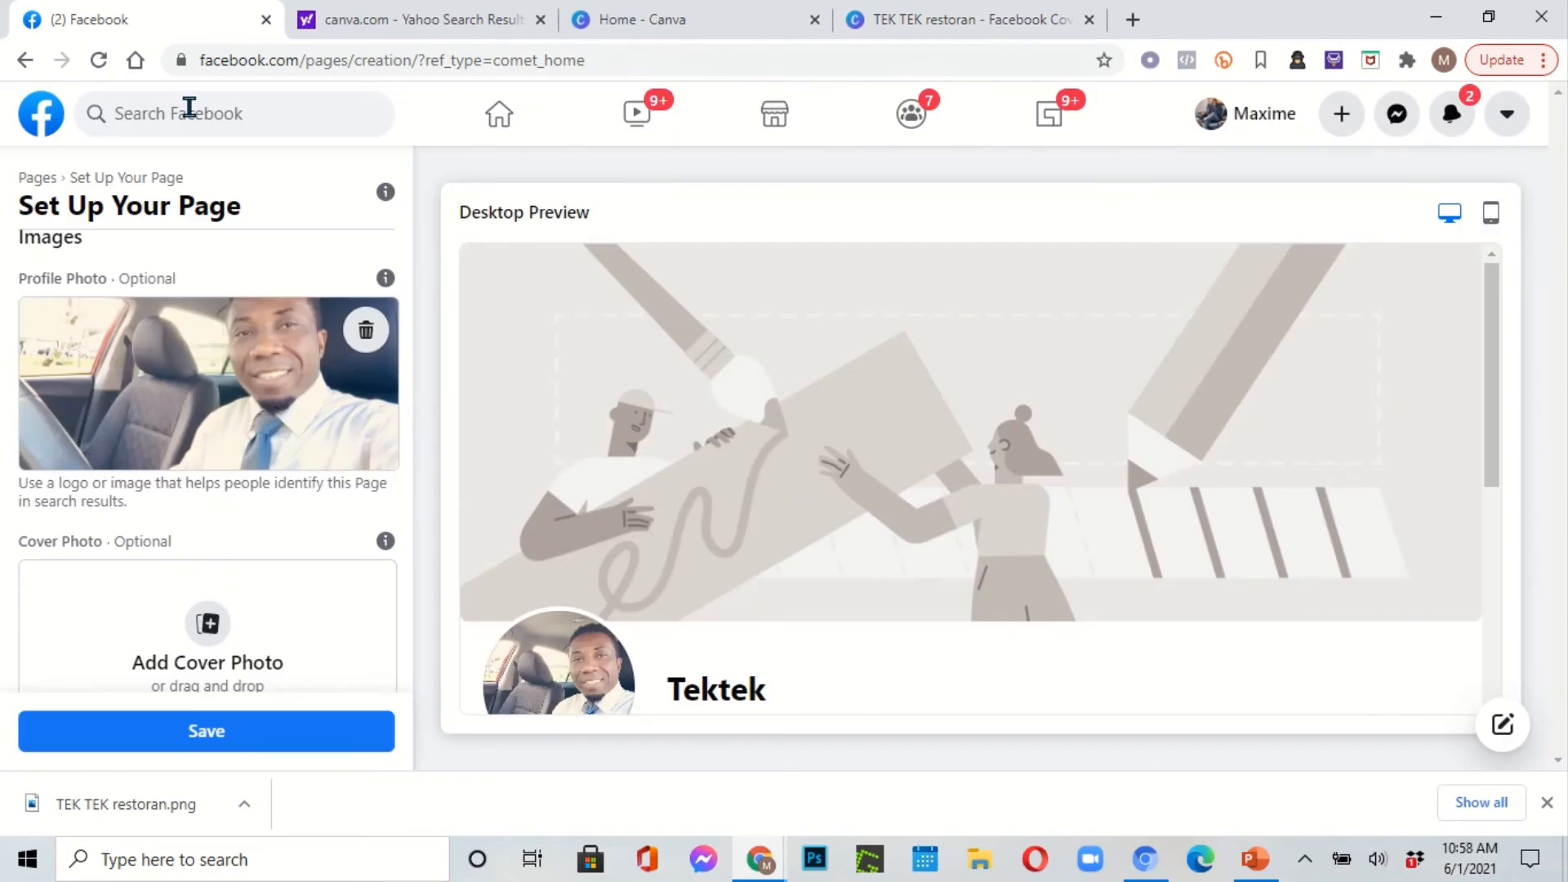
scroll(295, 568, down, 1)
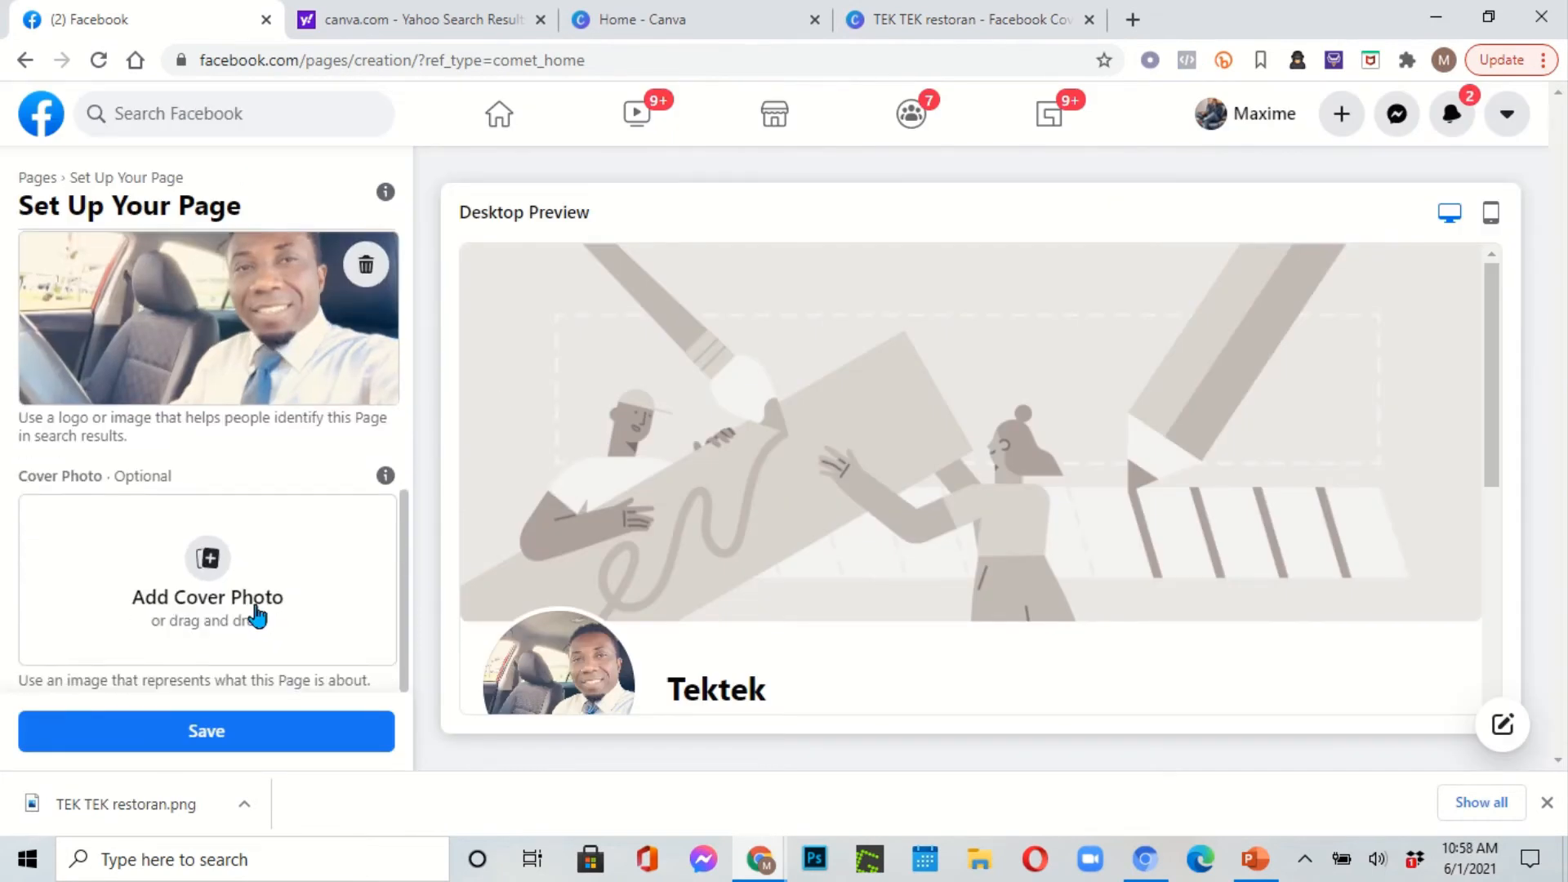
click(209, 574)
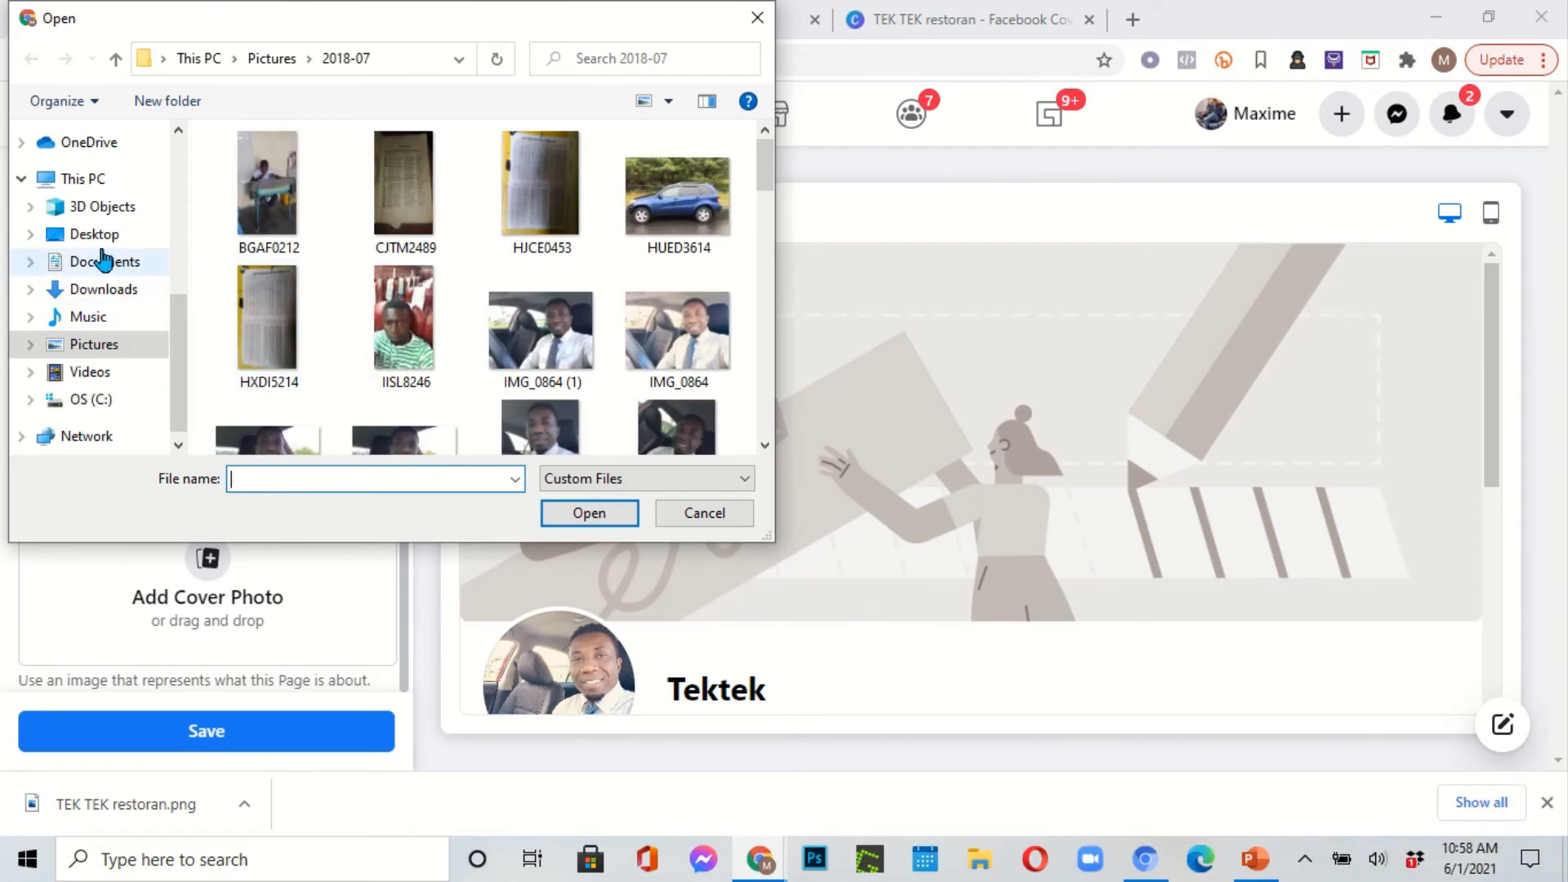
click(123, 297)
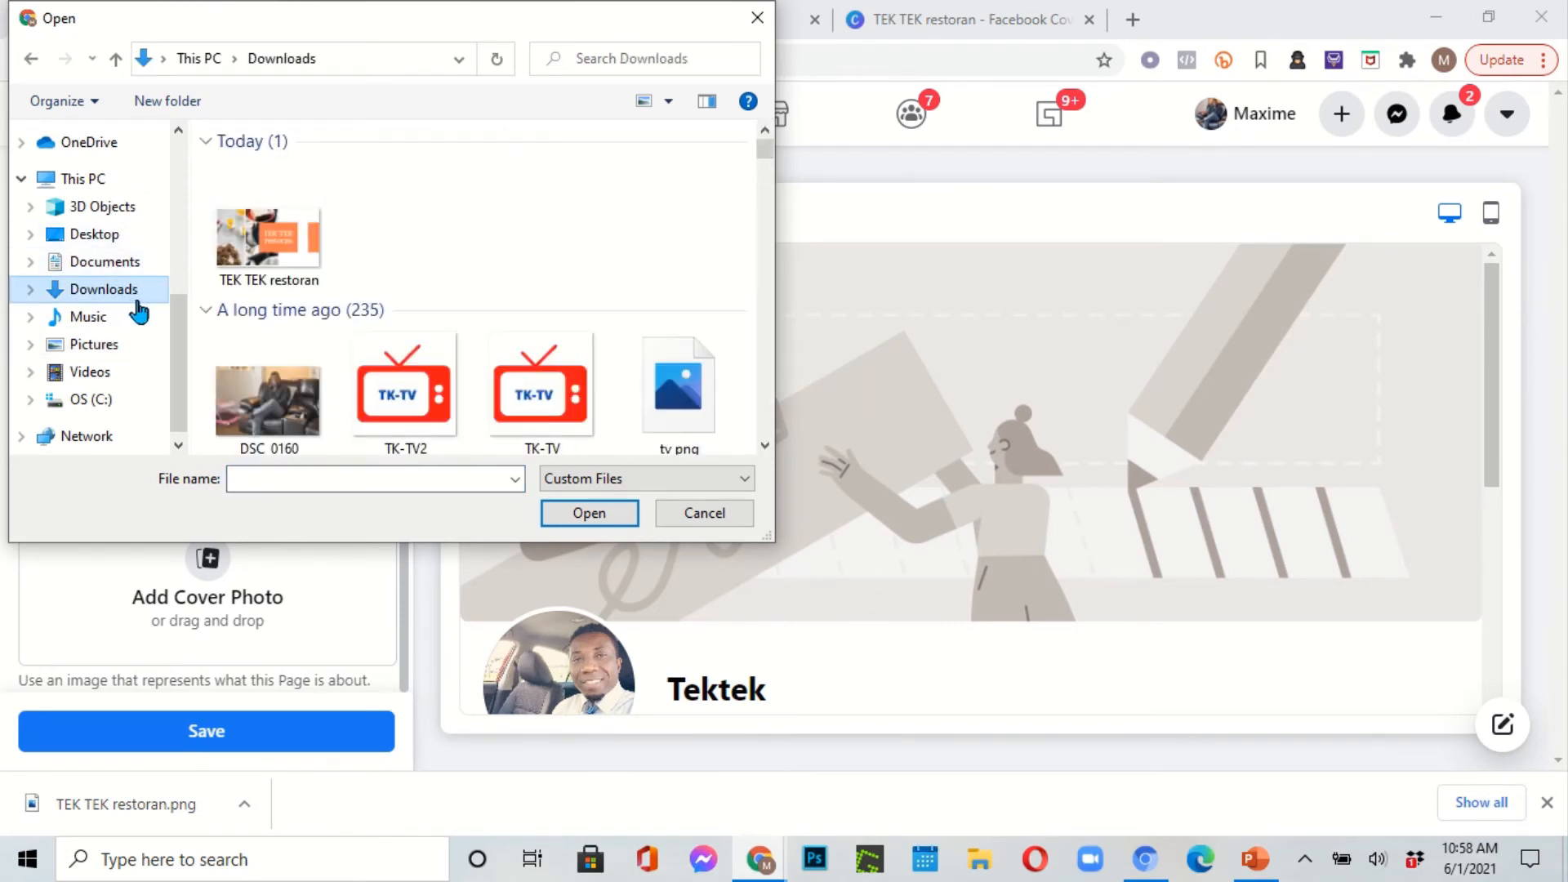
double_click(256, 251)
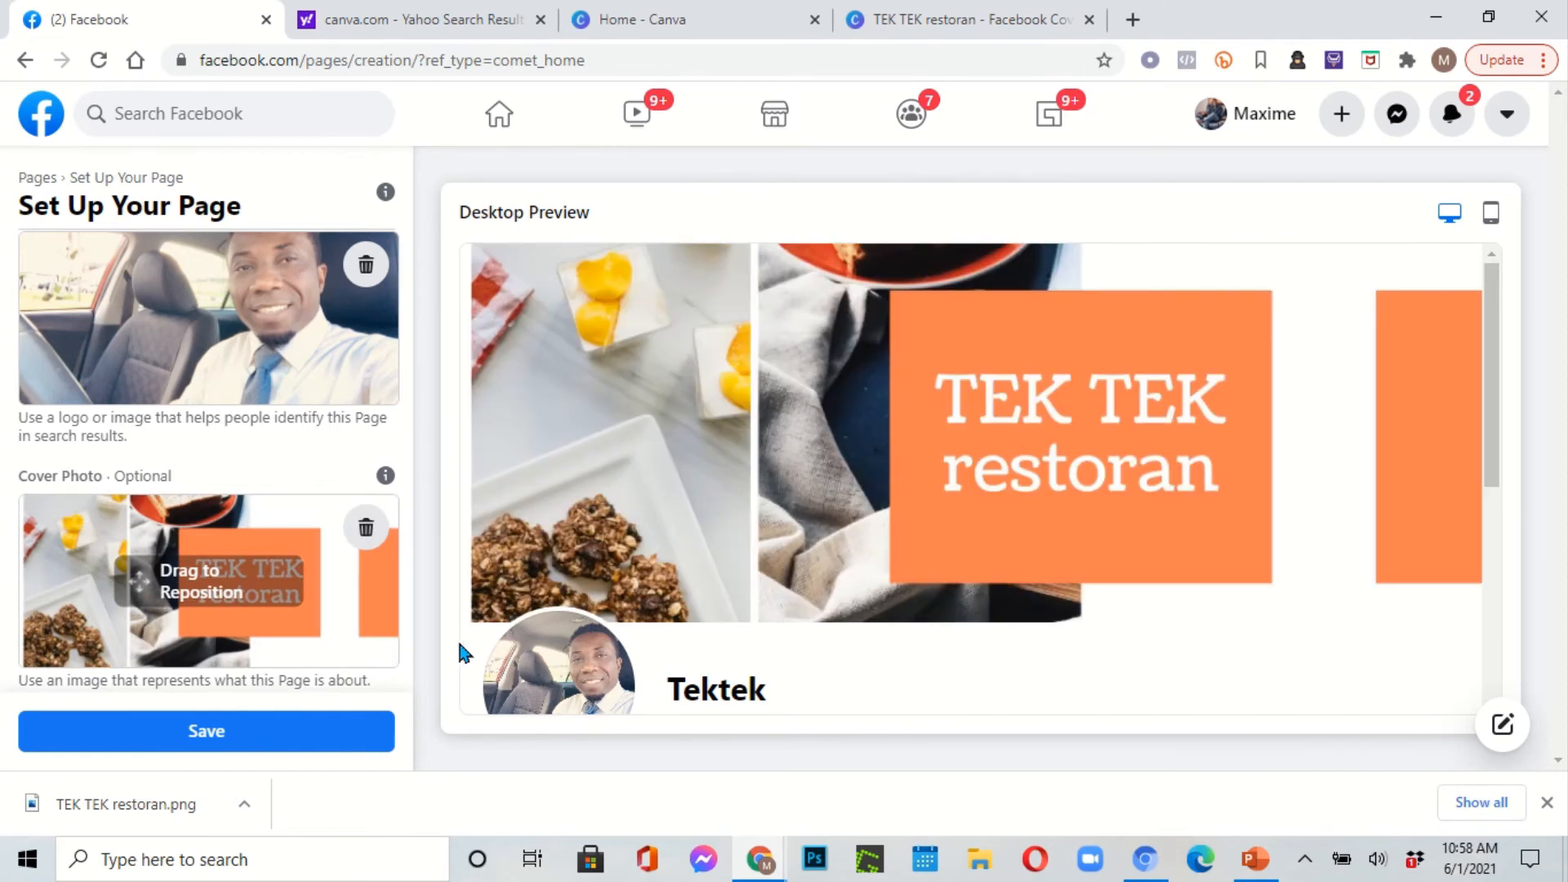
scroll(829, 623, down, 3)
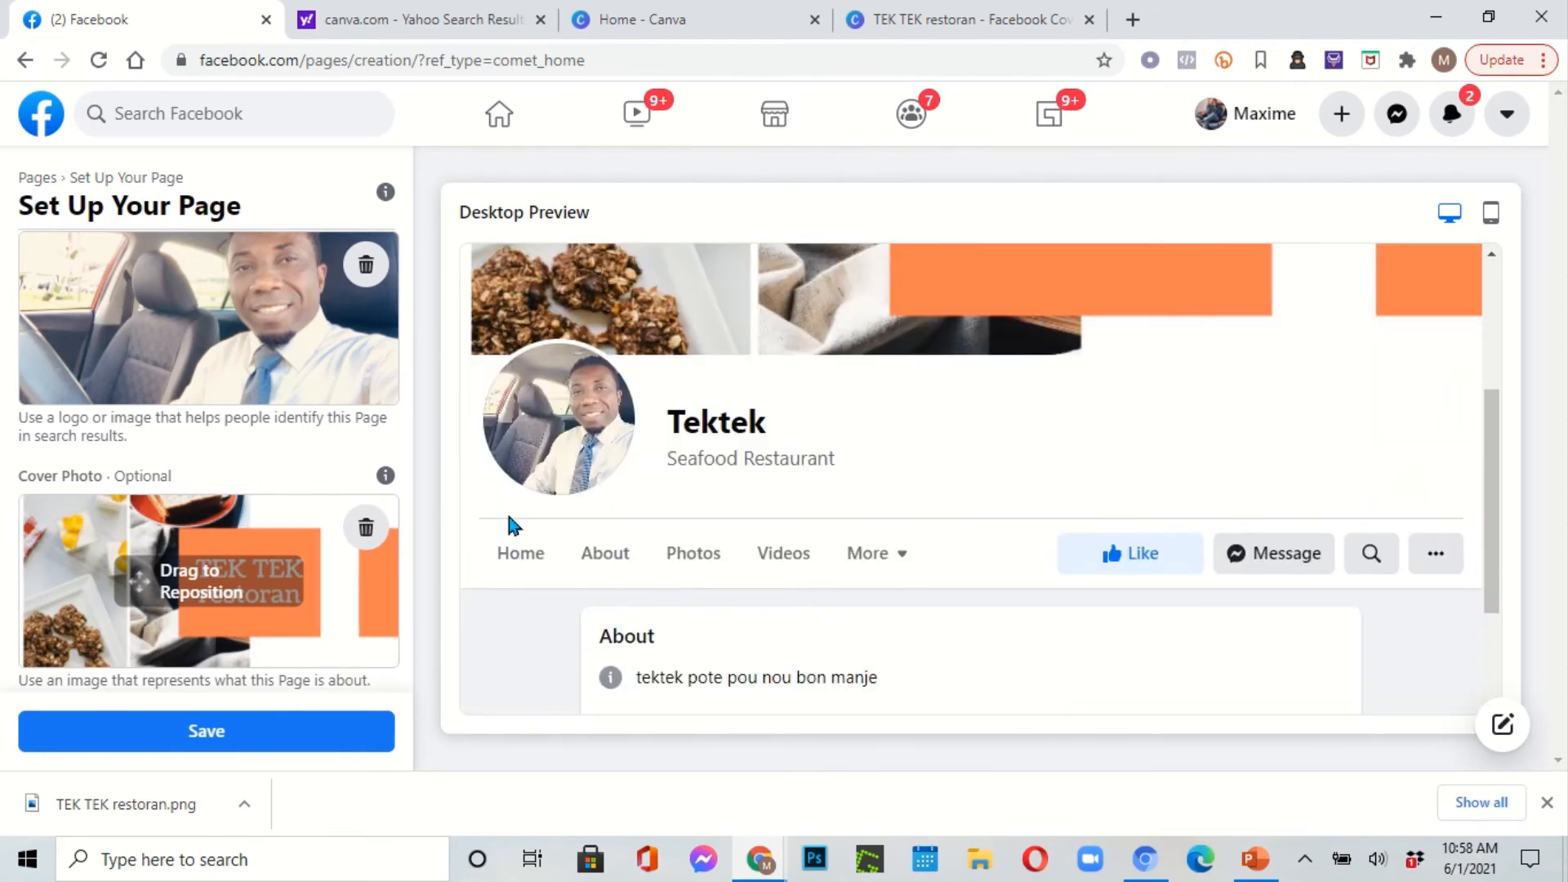
scroll(817, 472, up, 3)
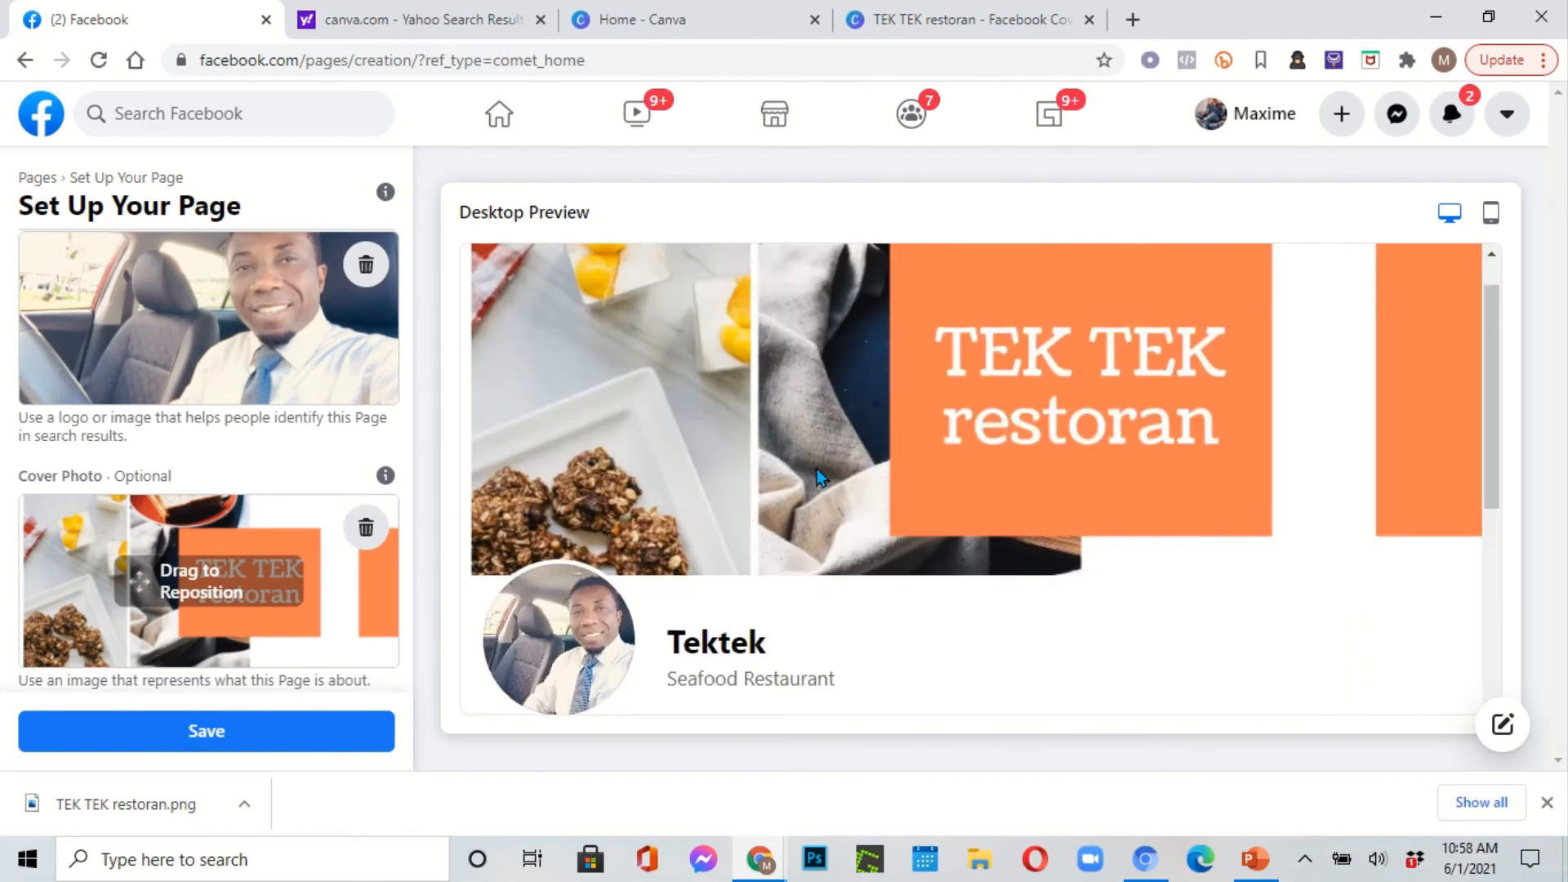
scroll(840, 500, down, 3)
scroll(858, 514, up, 4)
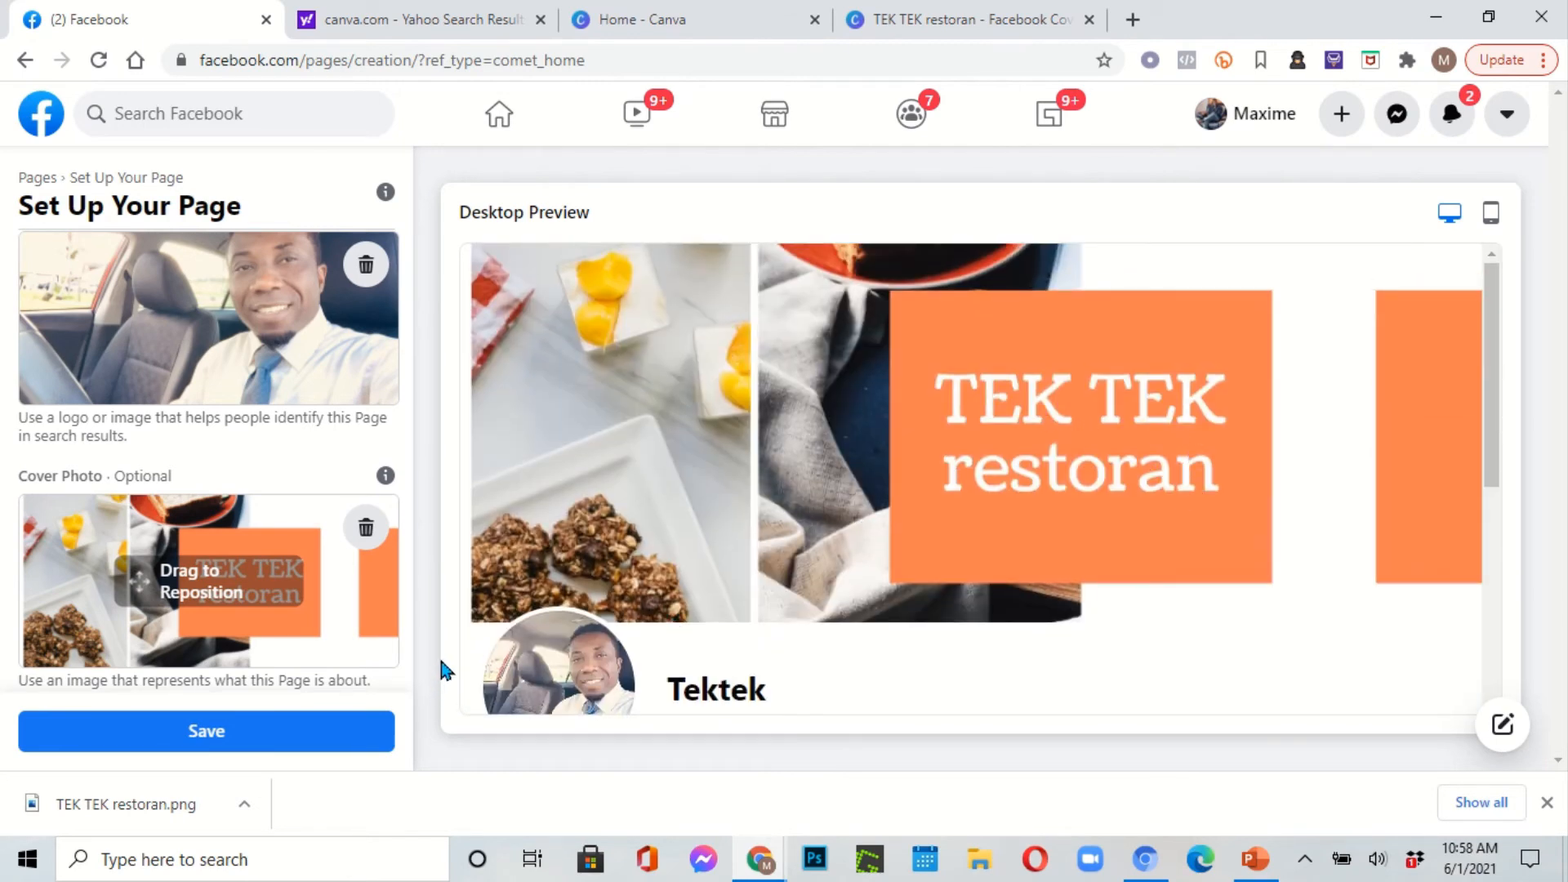
scroll(780, 588, down, 4)
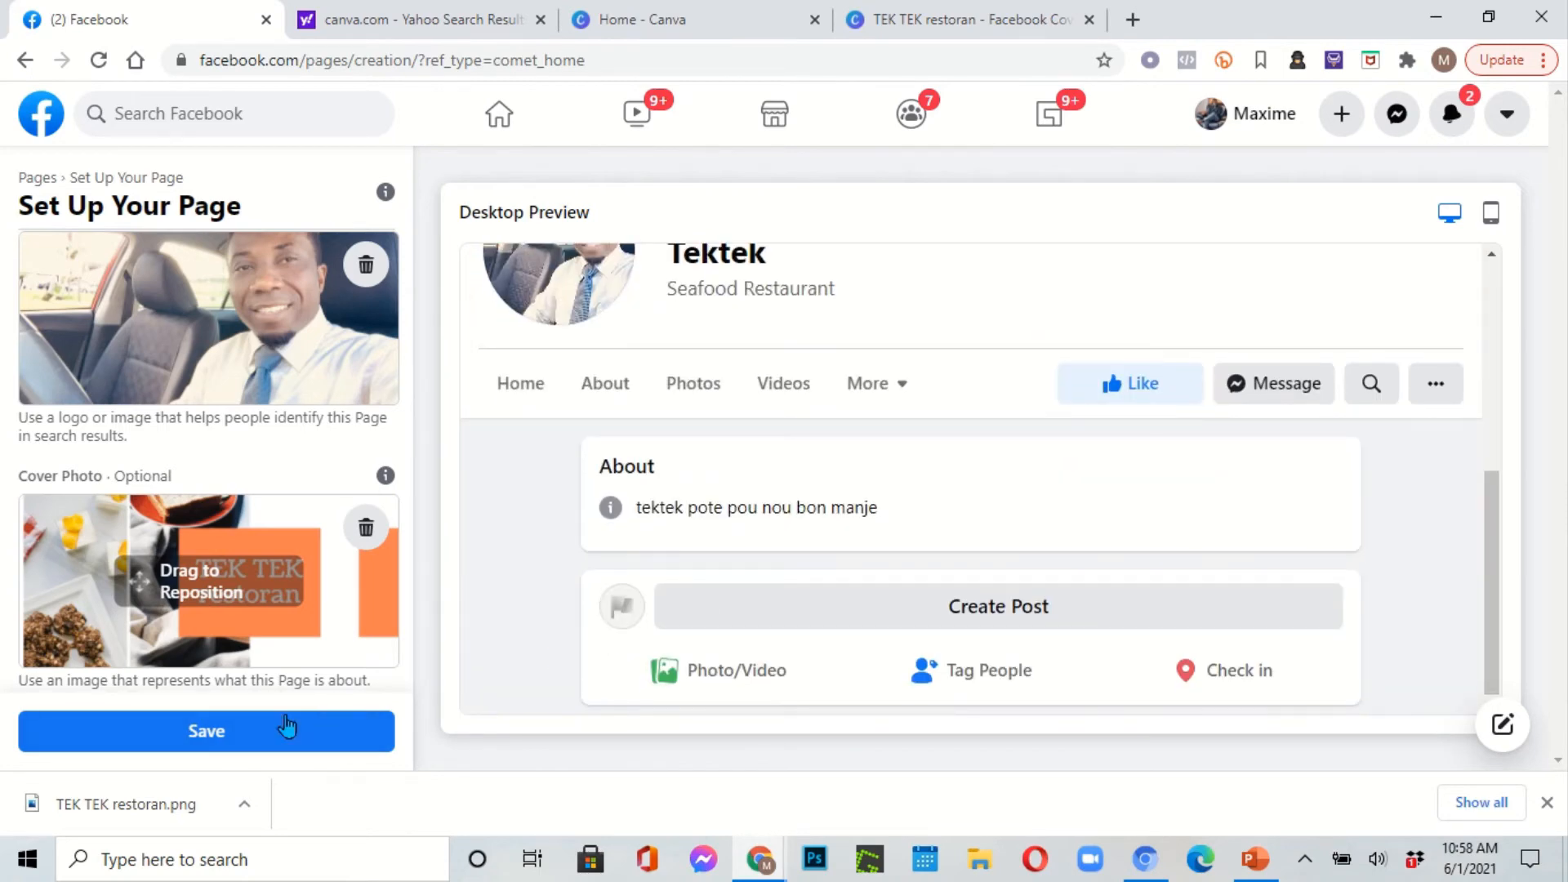
click(279, 731)
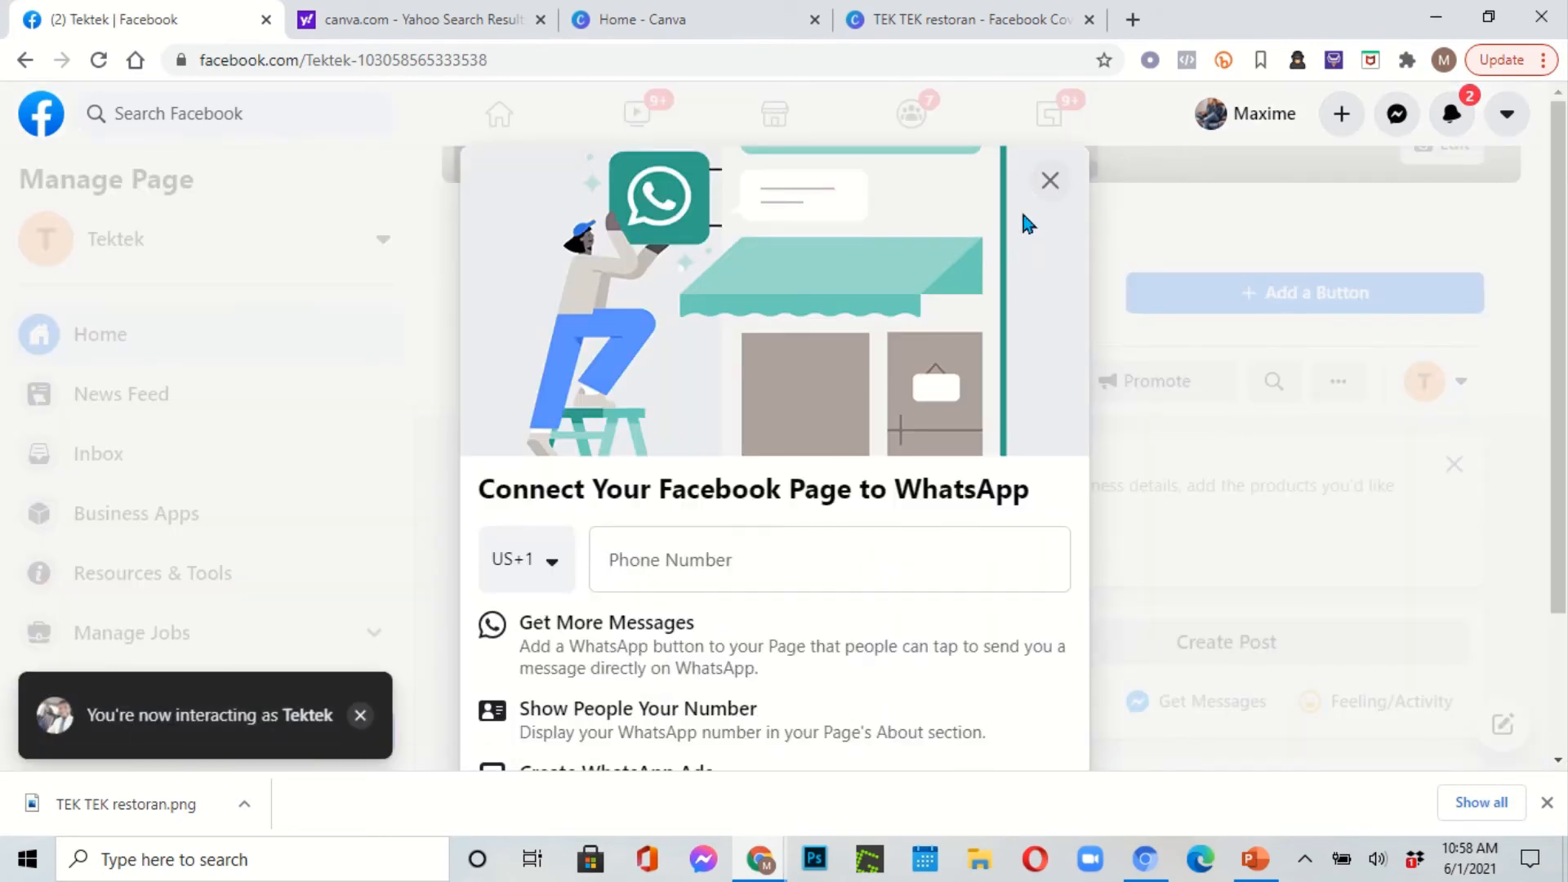
Step: Dismiss the WhatsApp connection prompt and confirm leaving the WhatsApp setup
click(1047, 185)
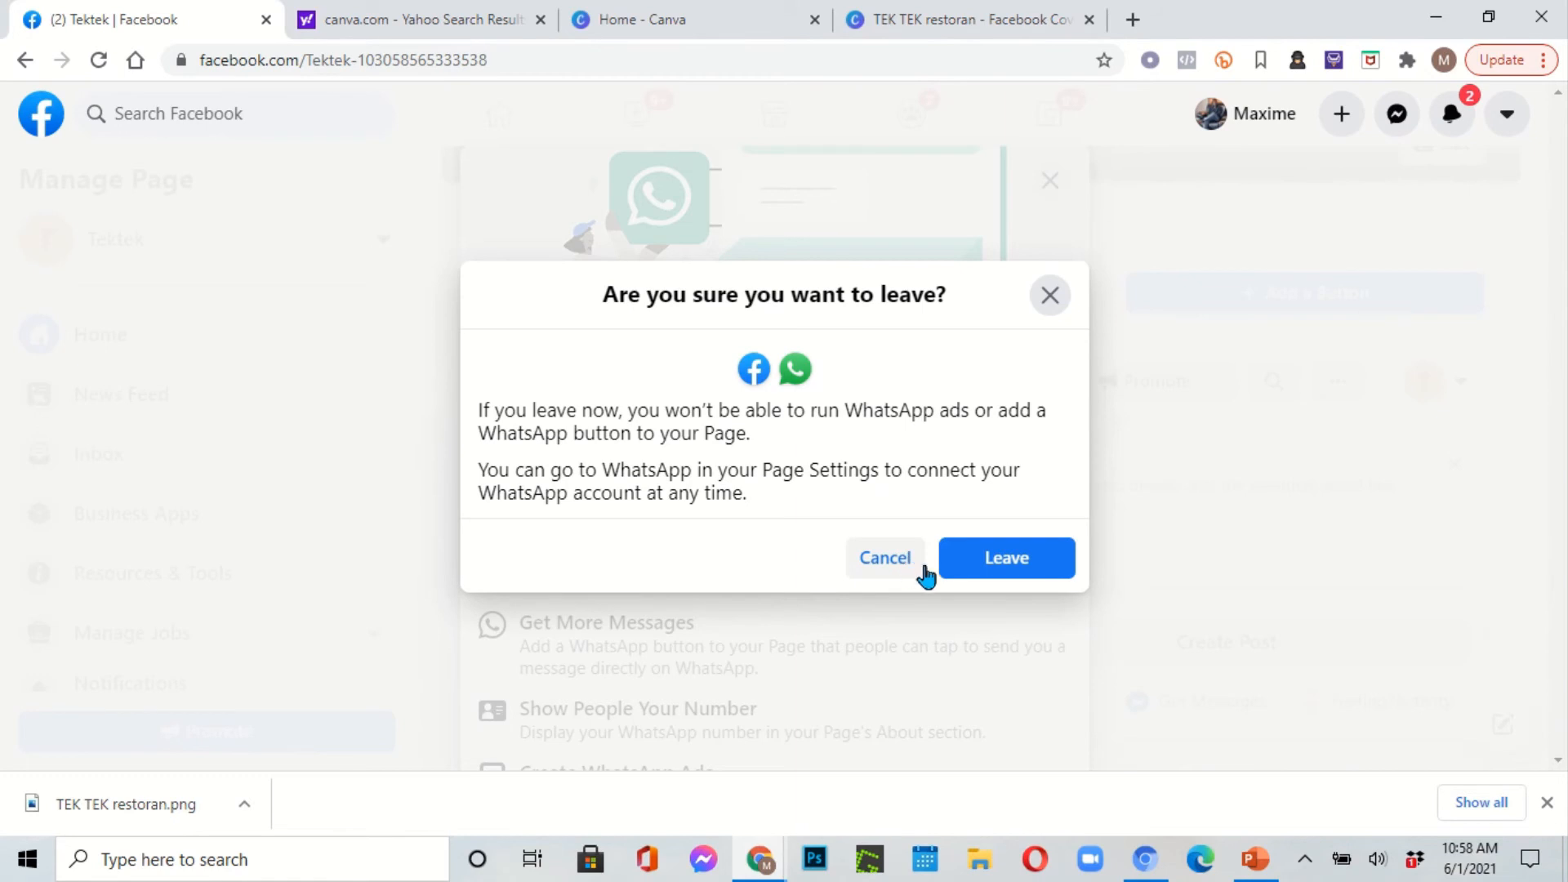
click(968, 566)
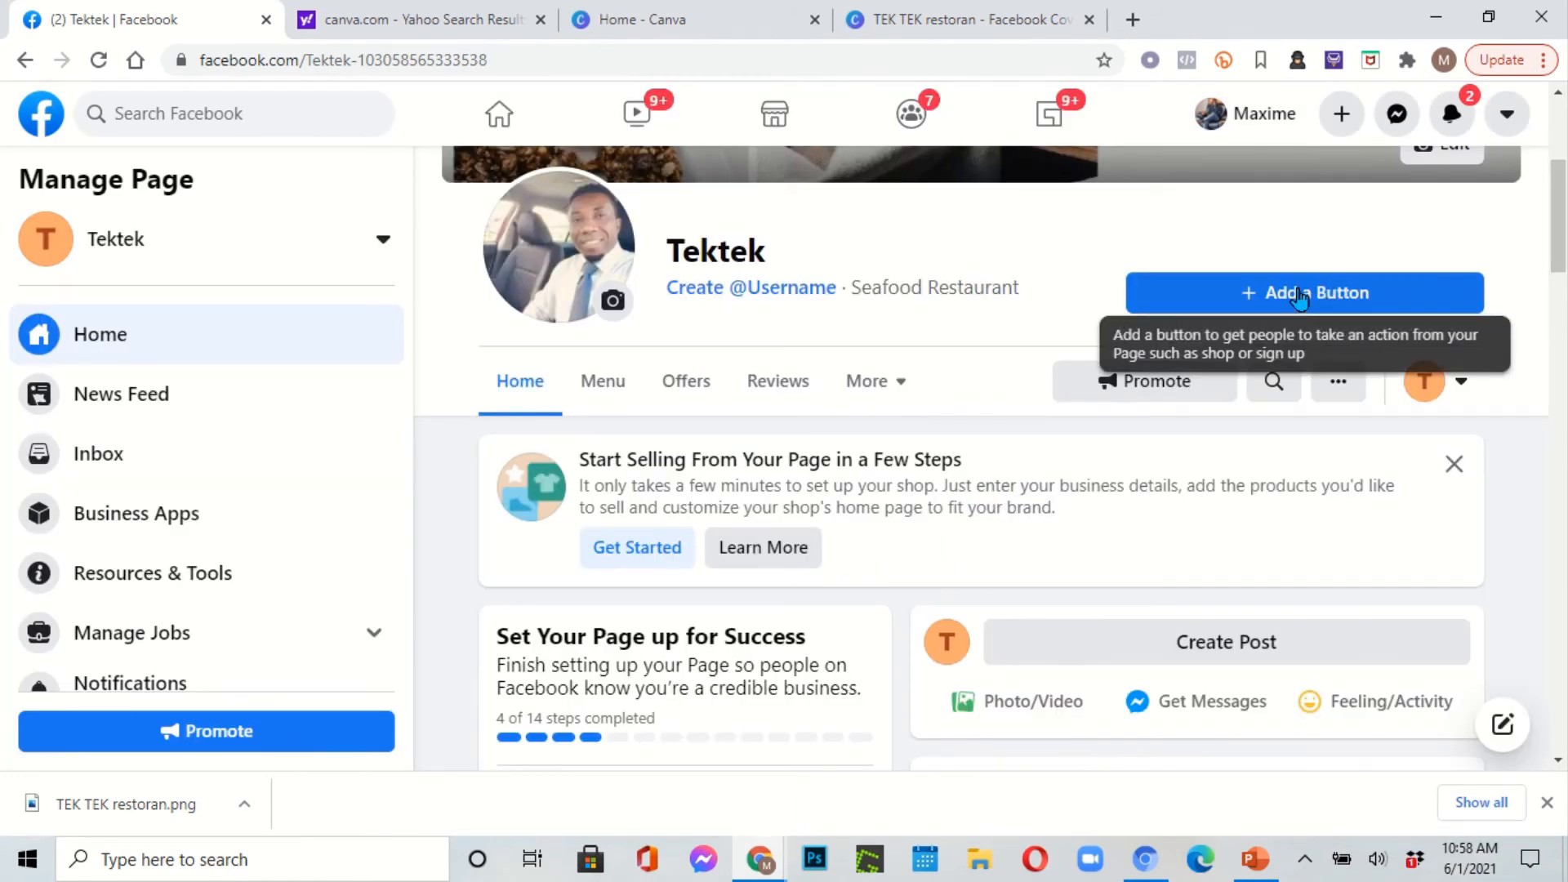
scroll(1392, 396, up, 5)
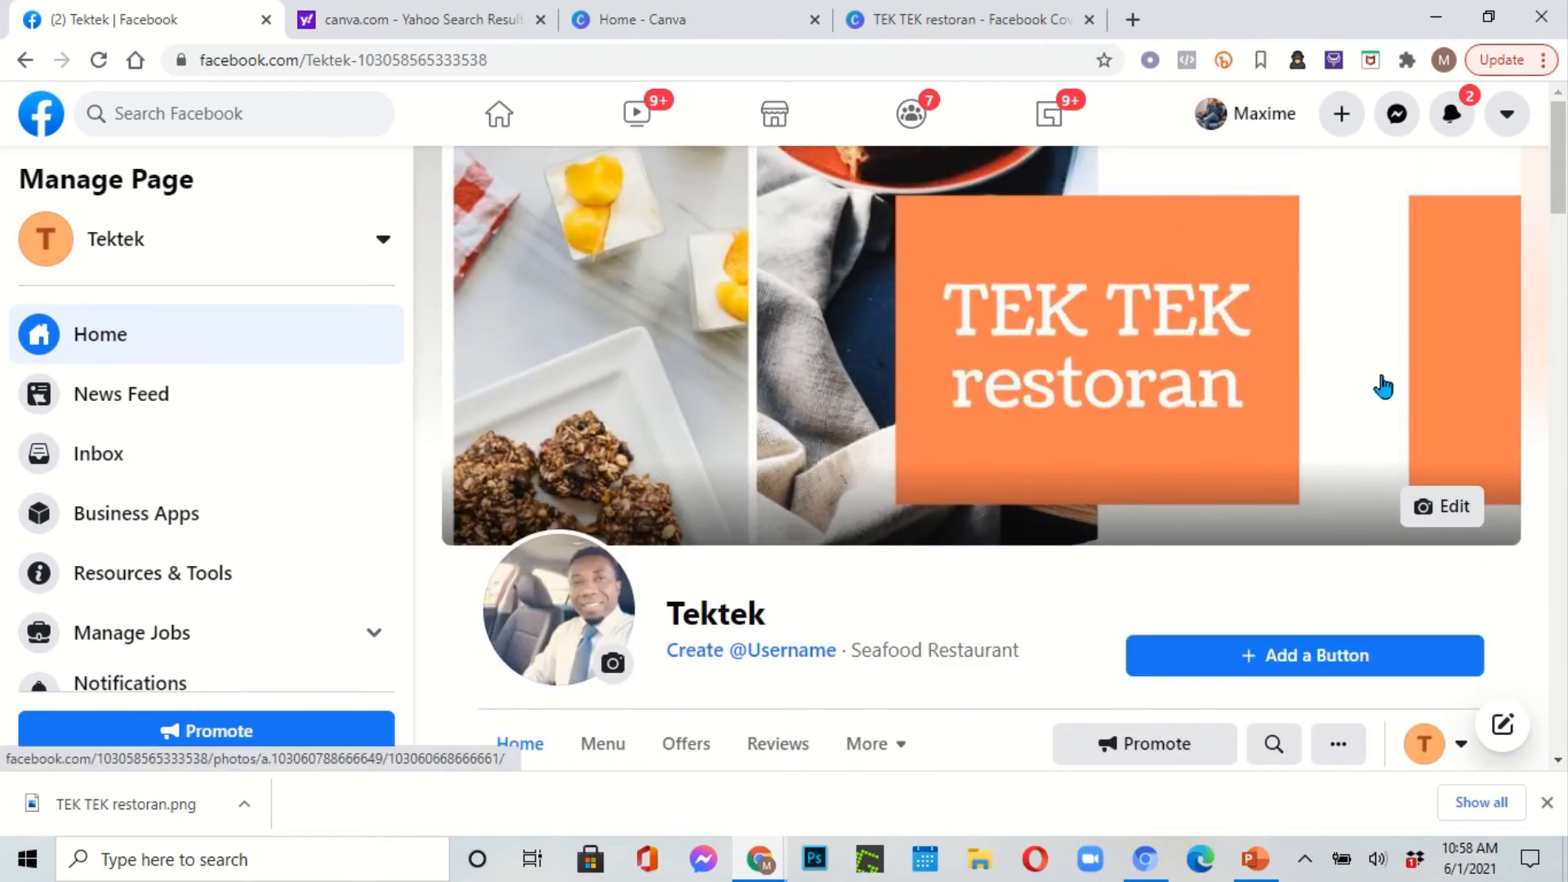
Step: Scroll through the new Tektek Page to review its orange TEK TEK restoran cover and profile photo
scroll(1091, 359, down, 6)
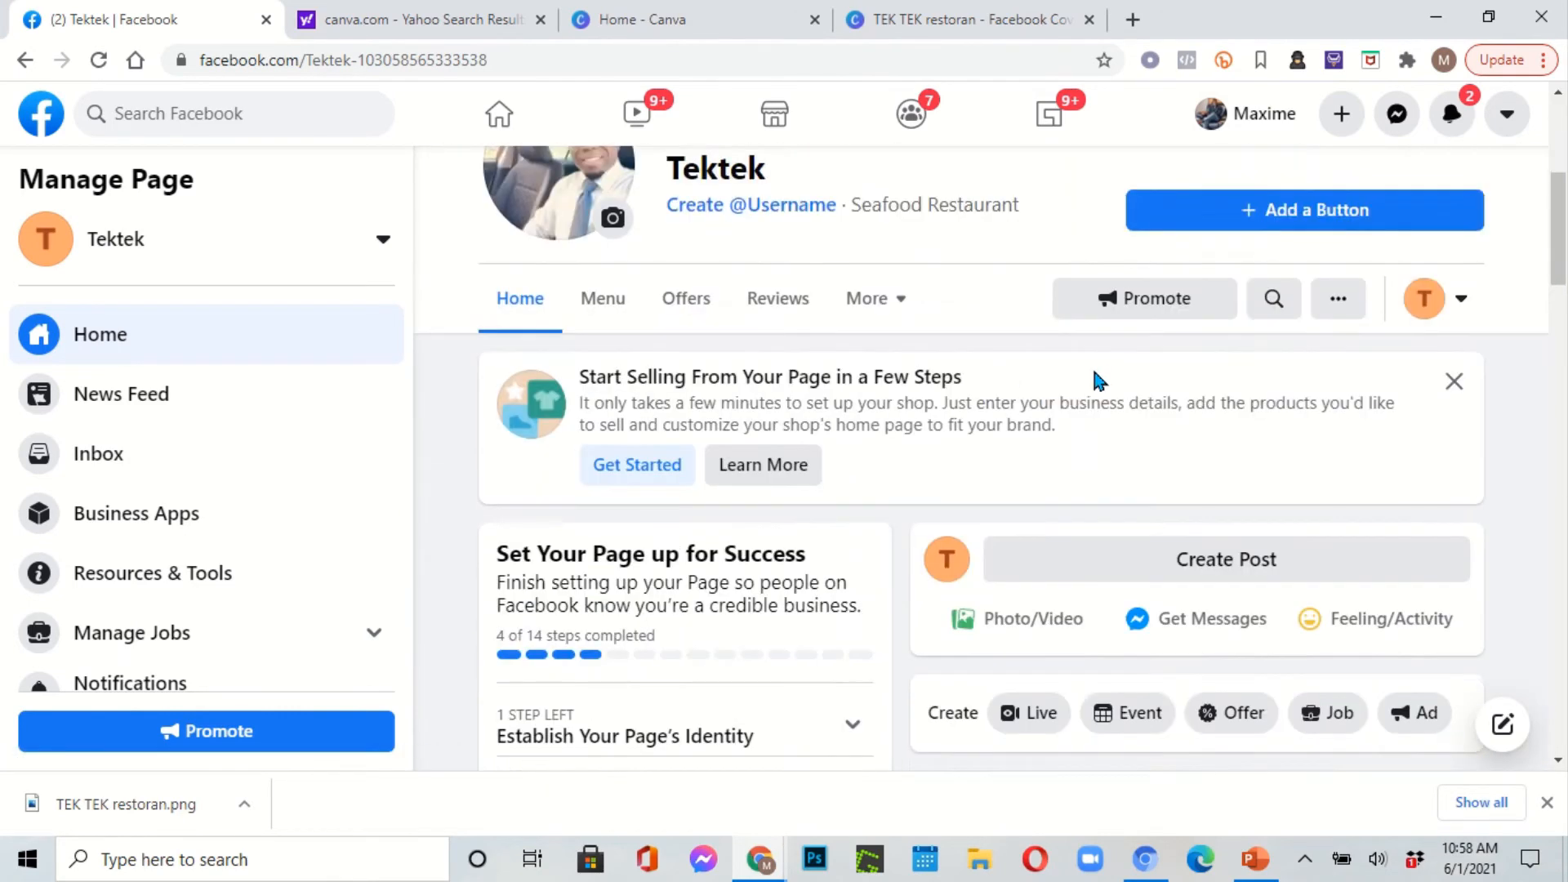
scroll(1099, 380, down, 5)
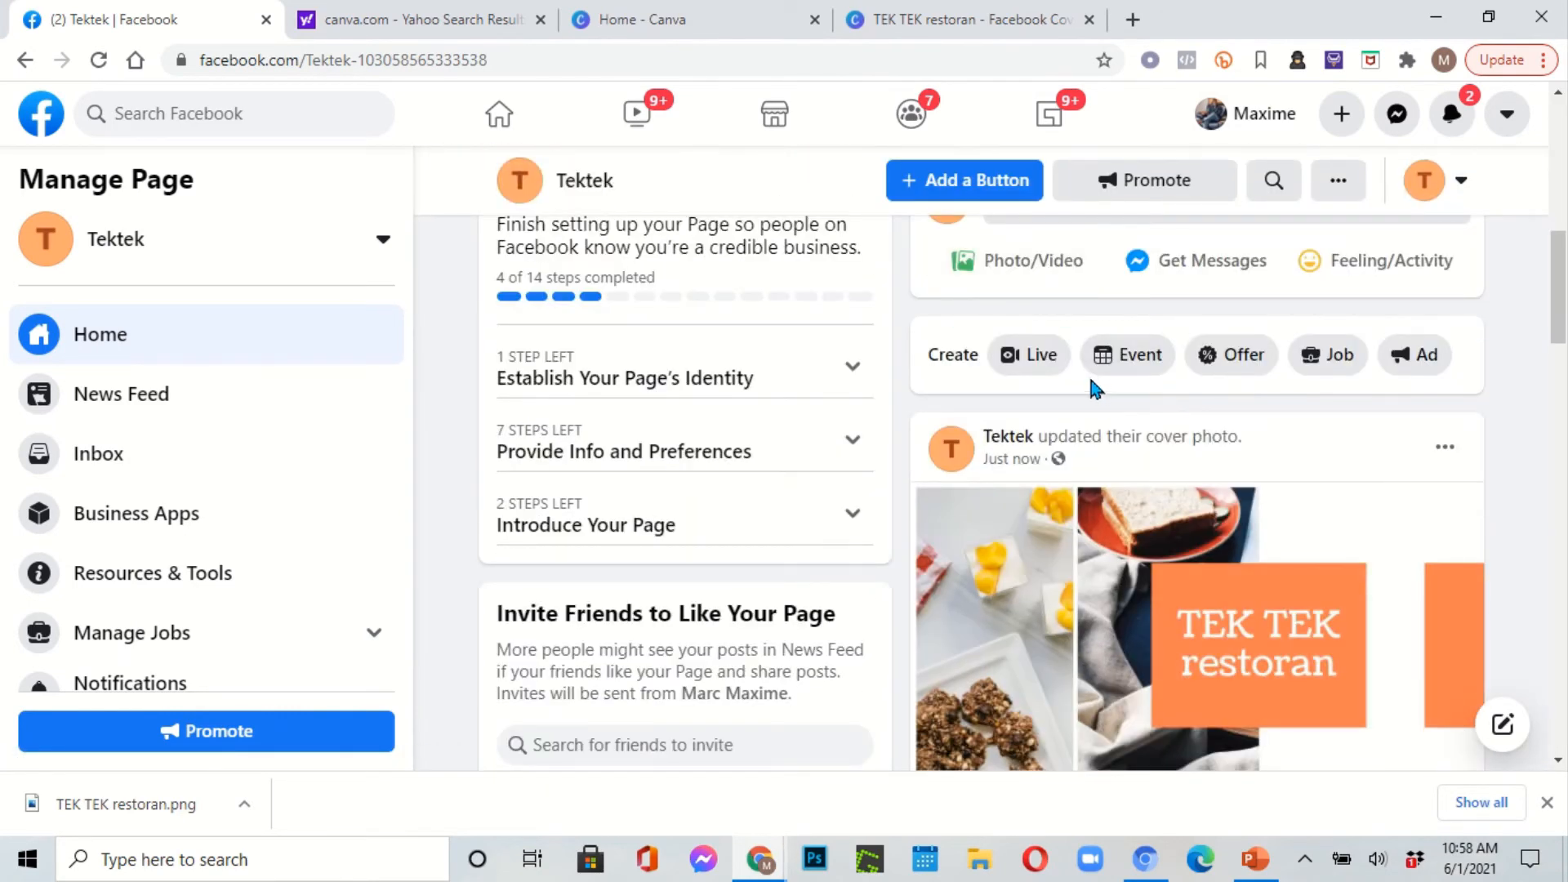
scroll(1091, 384, down, 4)
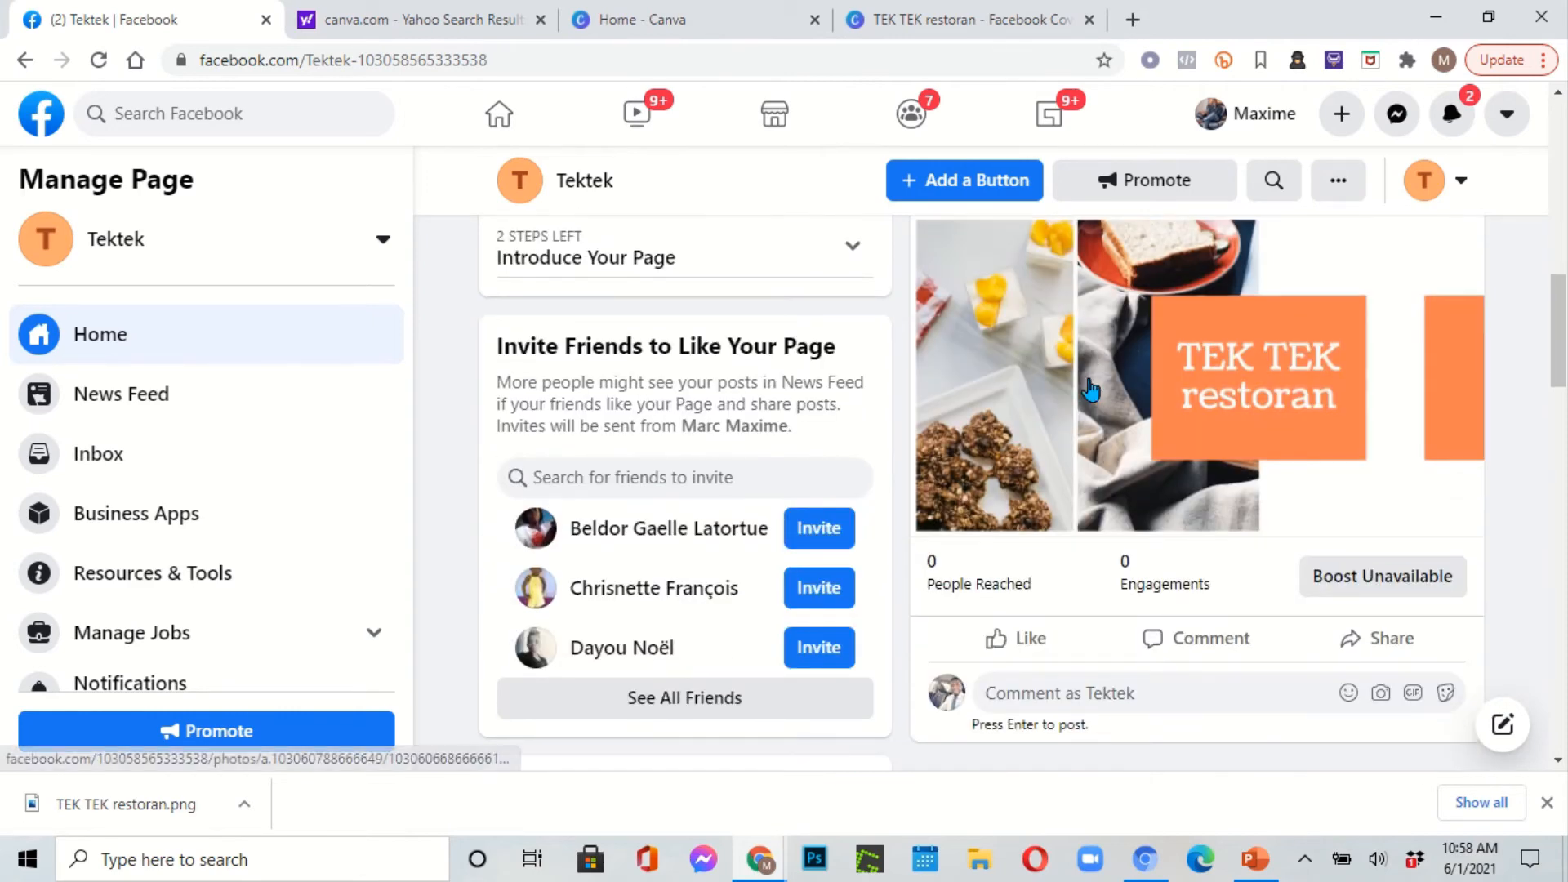
scroll(1091, 390, up, 2)
scroll(1090, 390, down, 2)
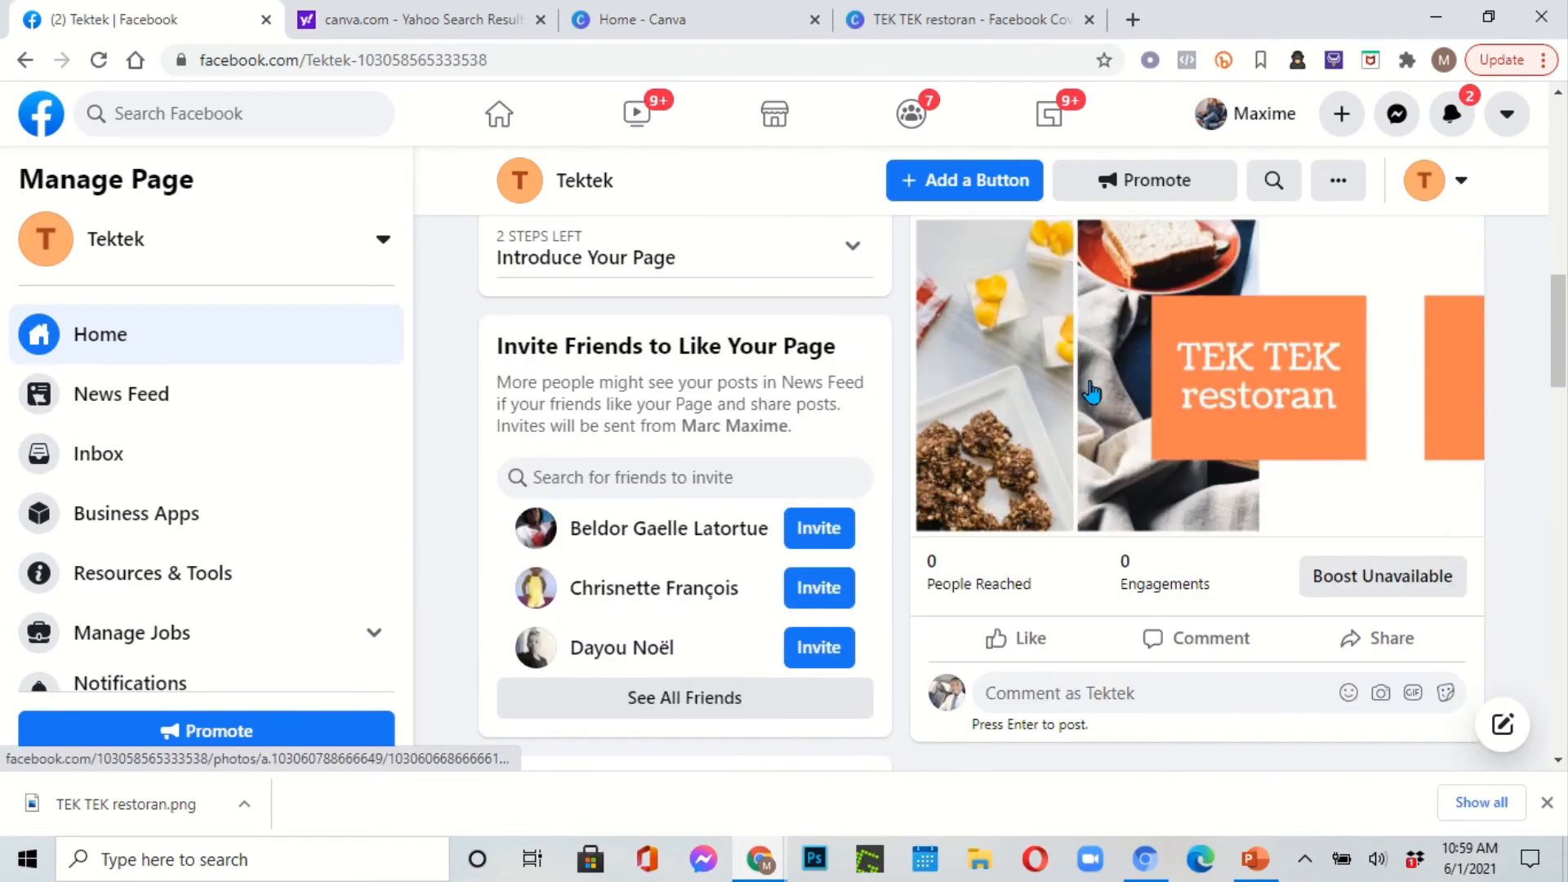
scroll(1092, 390, up, 9)
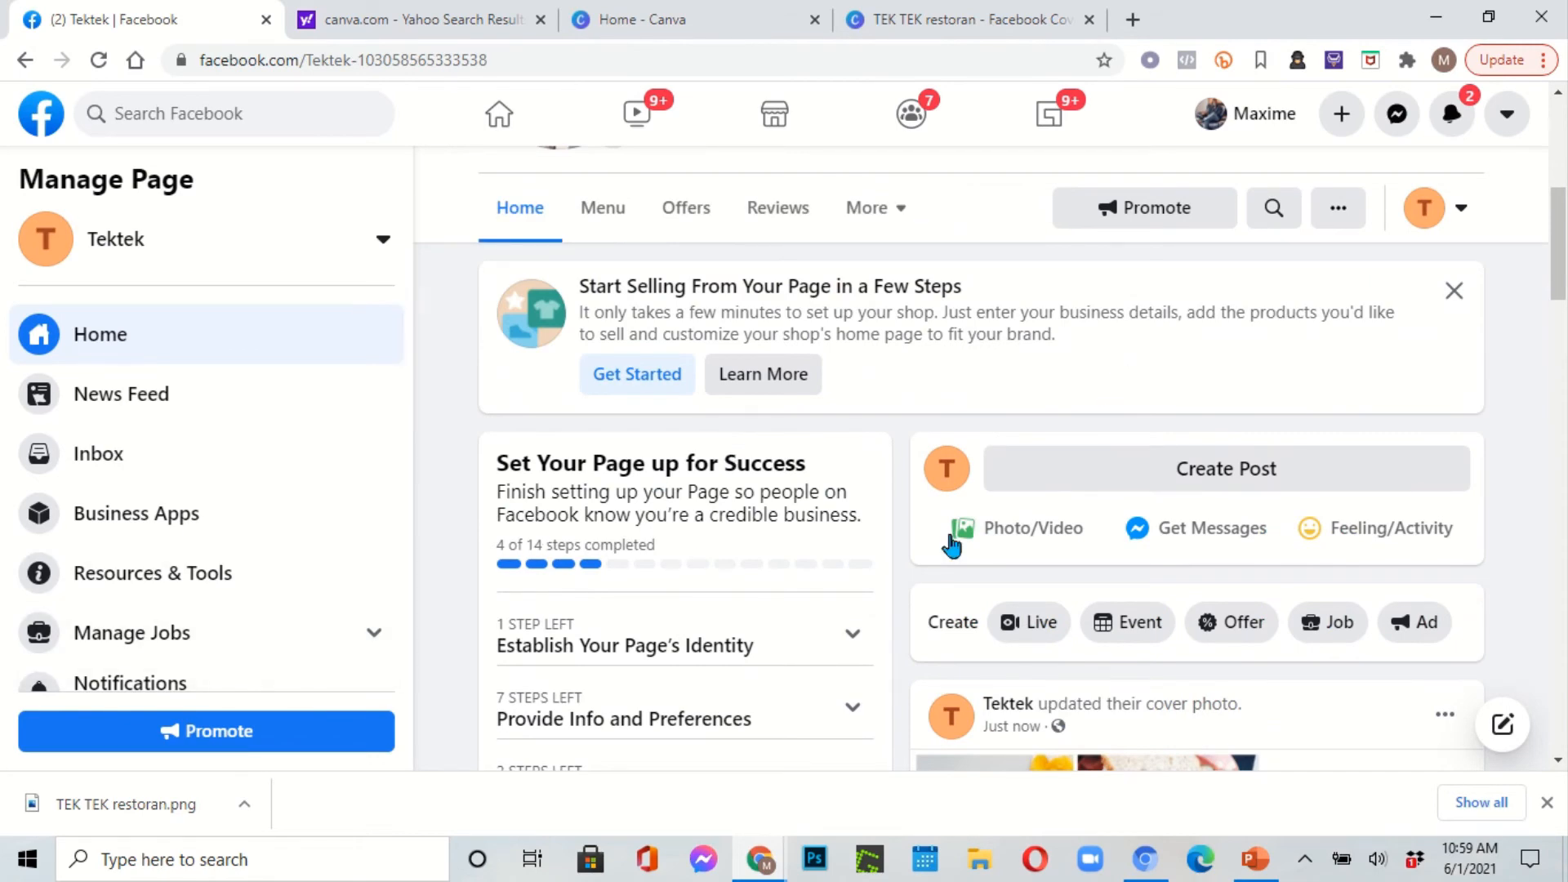
scroll(1030, 537, down, 5)
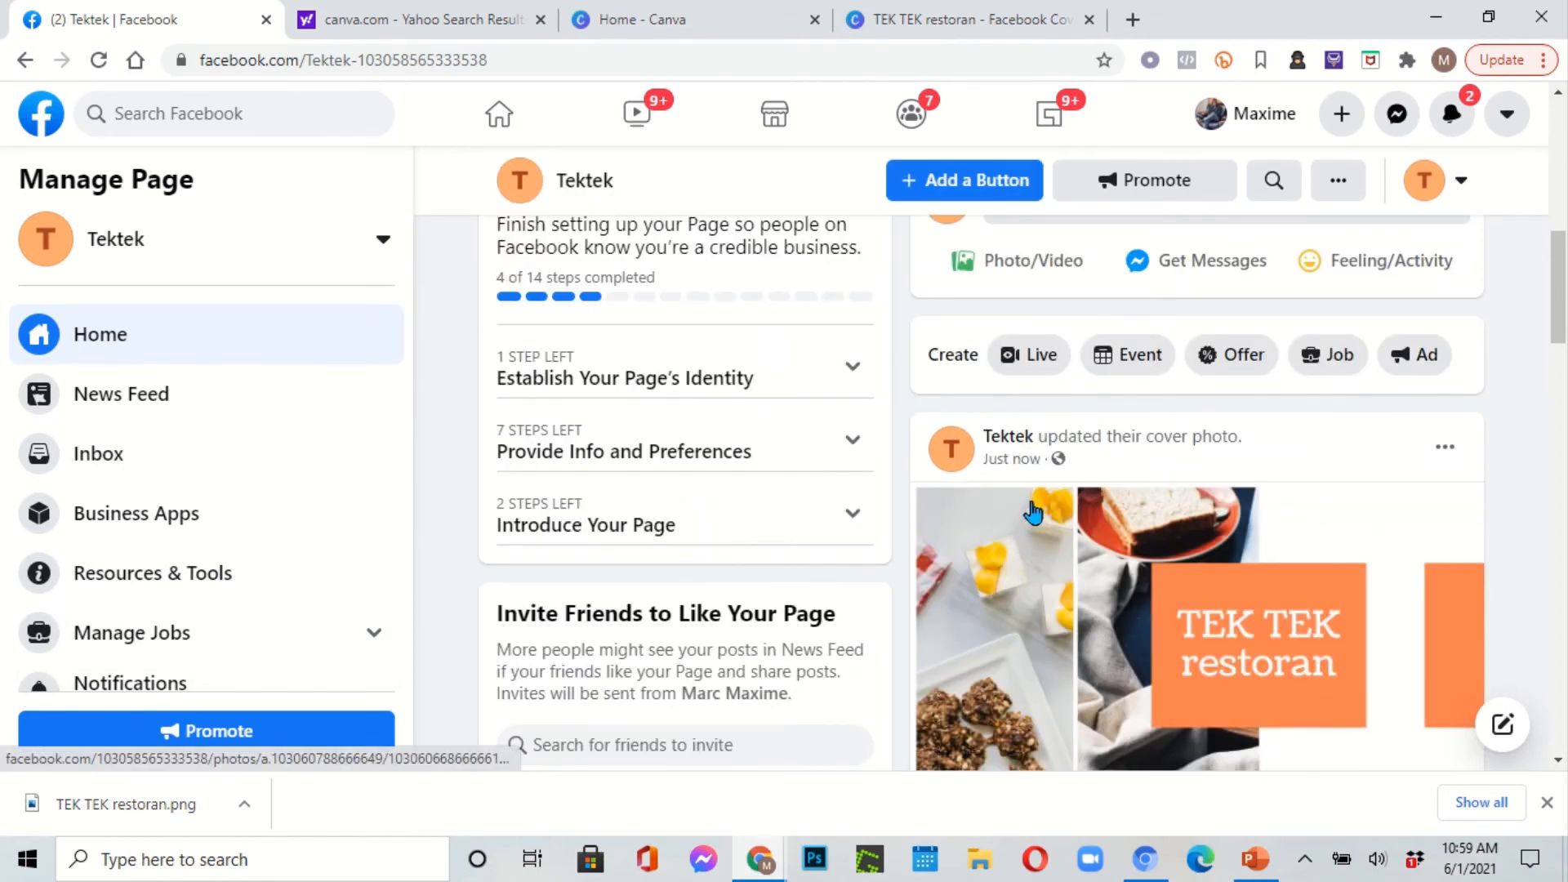
scroll(1035, 510, up, 5)
scroll(1035, 510, up, 7)
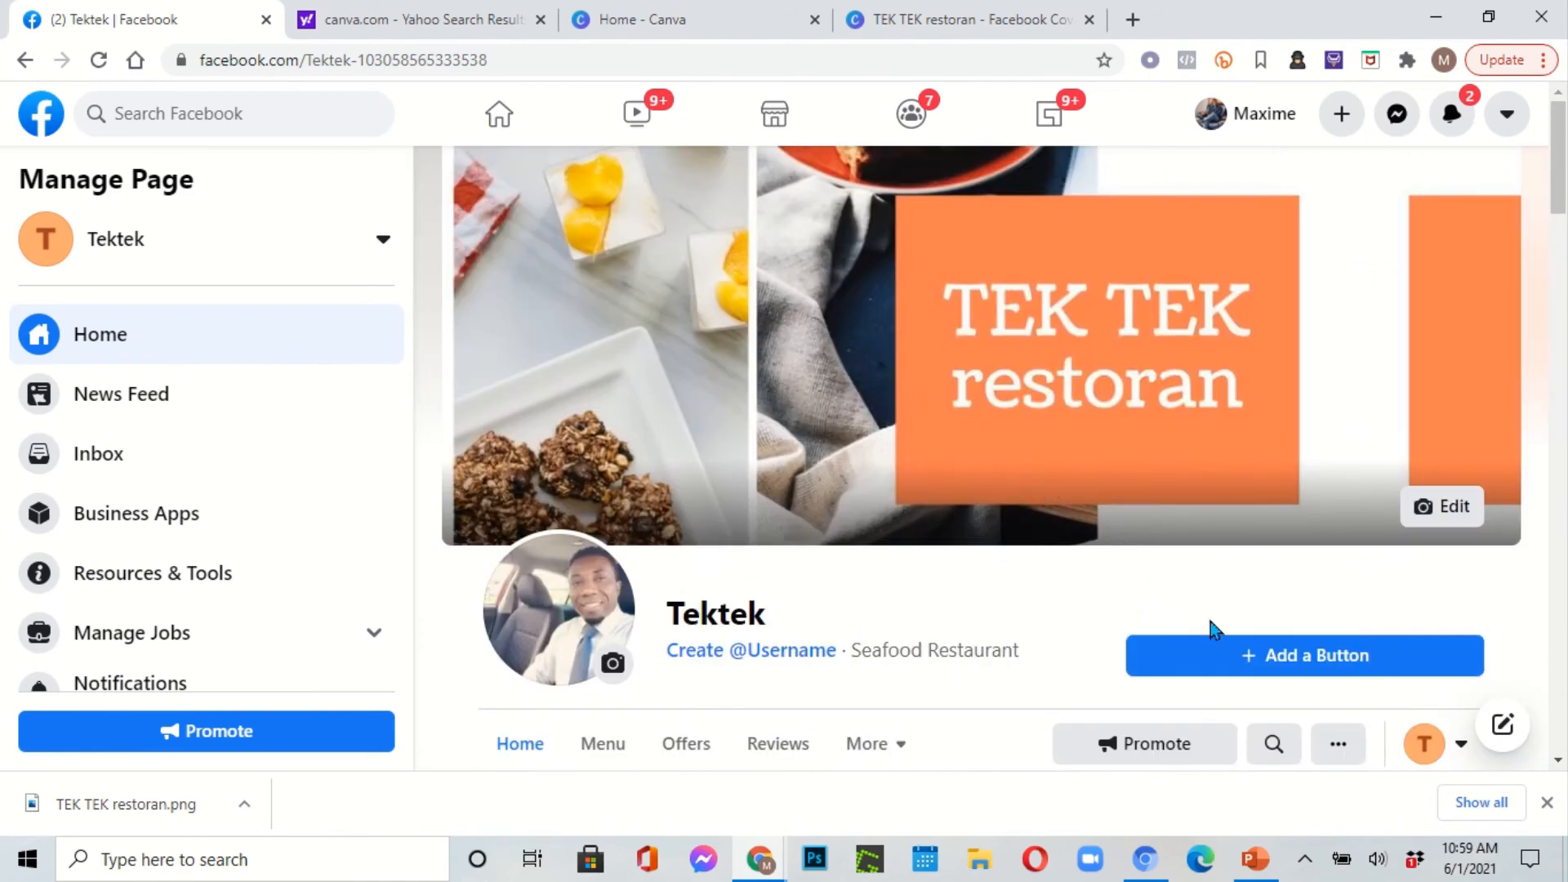
click(1300, 662)
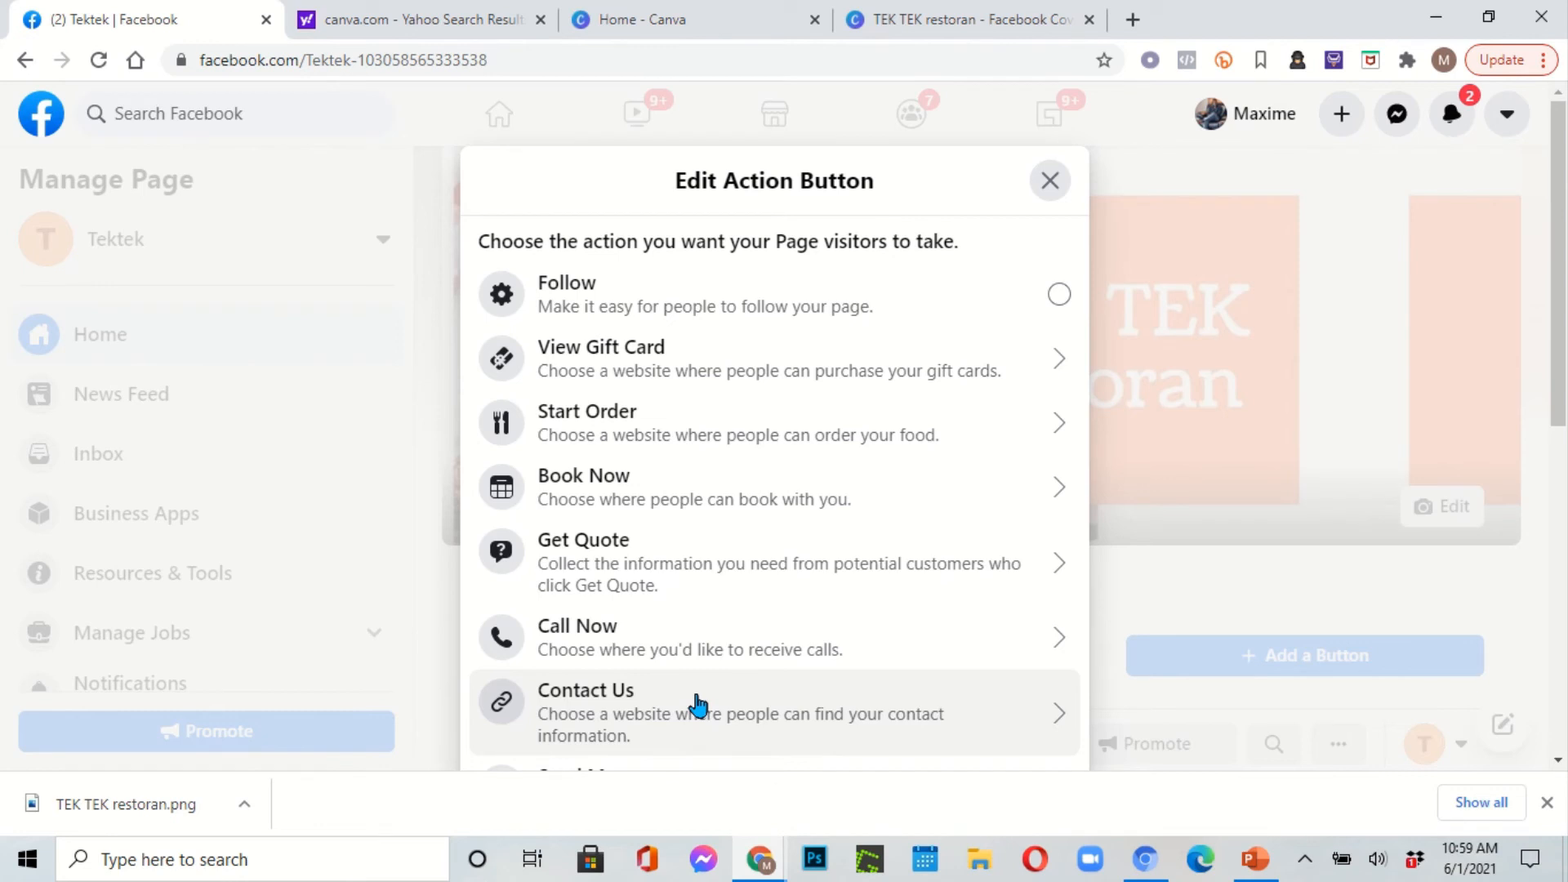
click(774, 635)
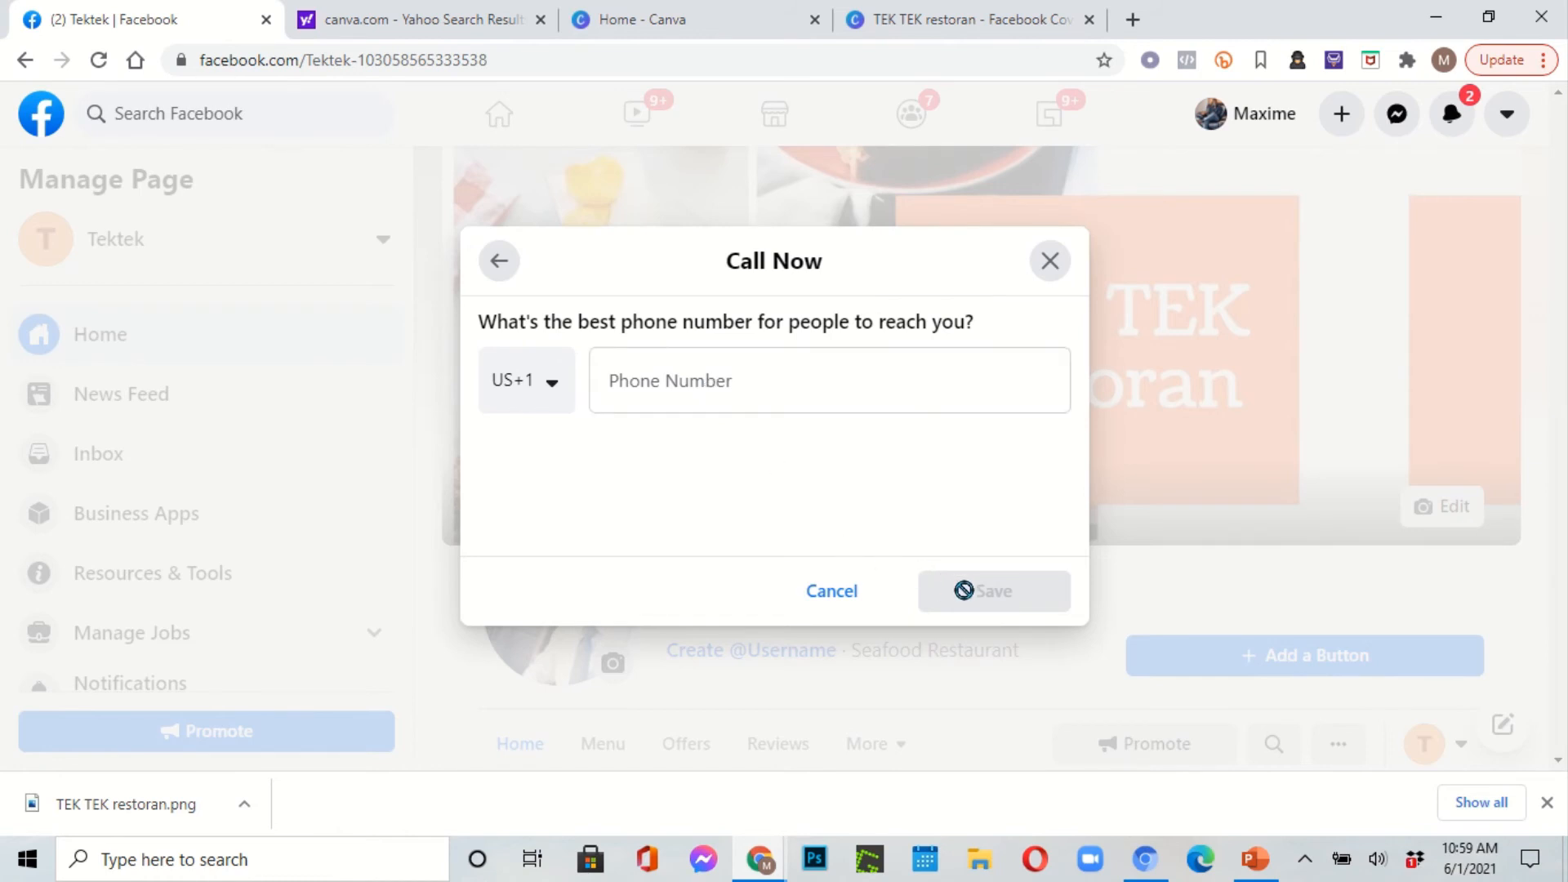
click(817, 374)
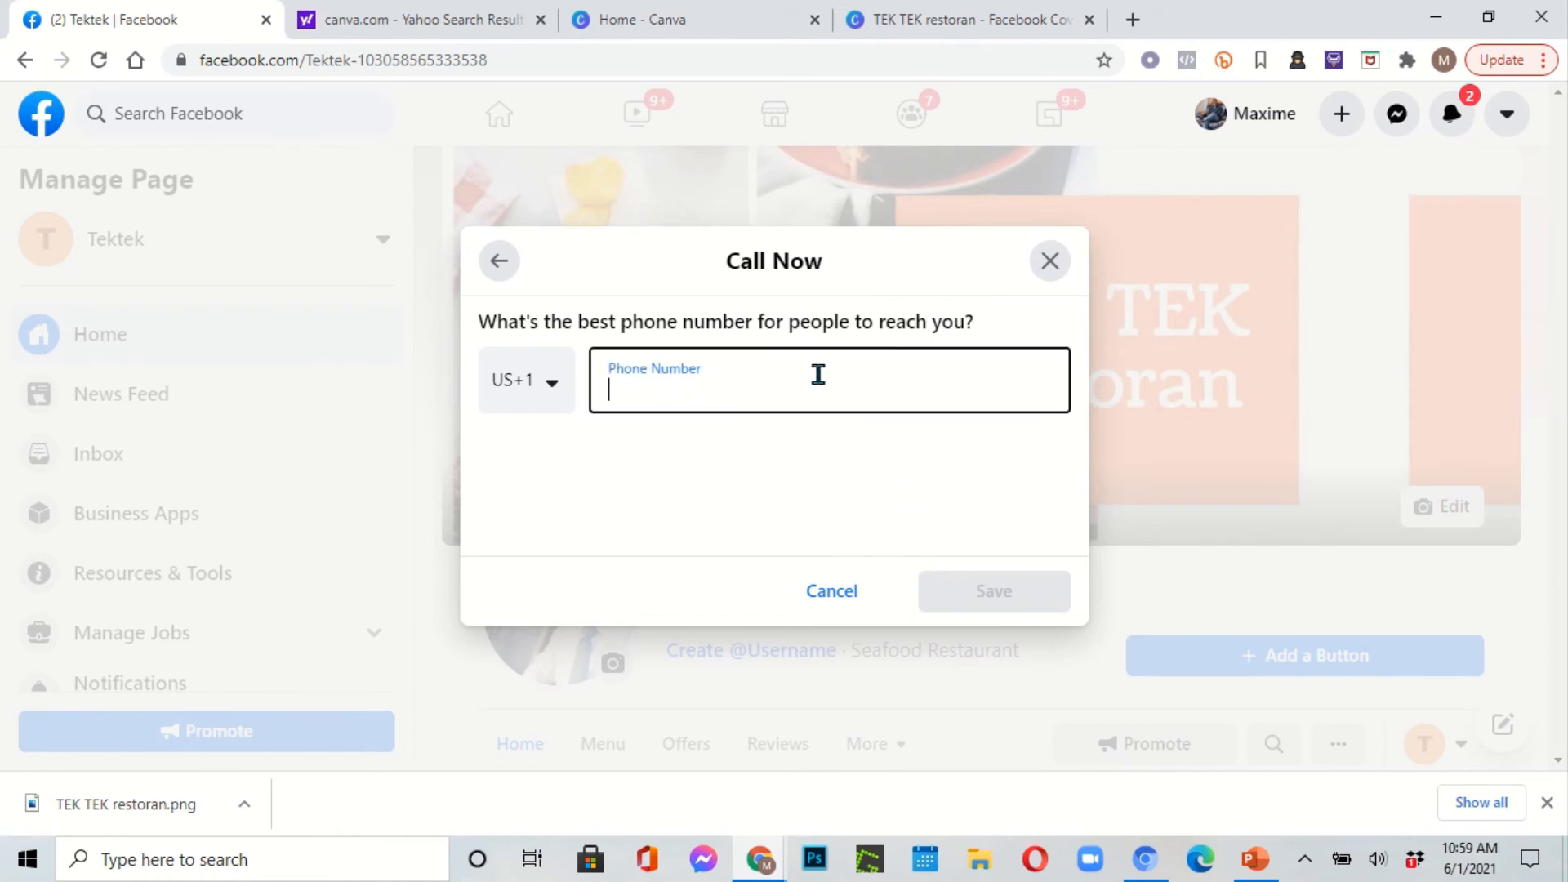
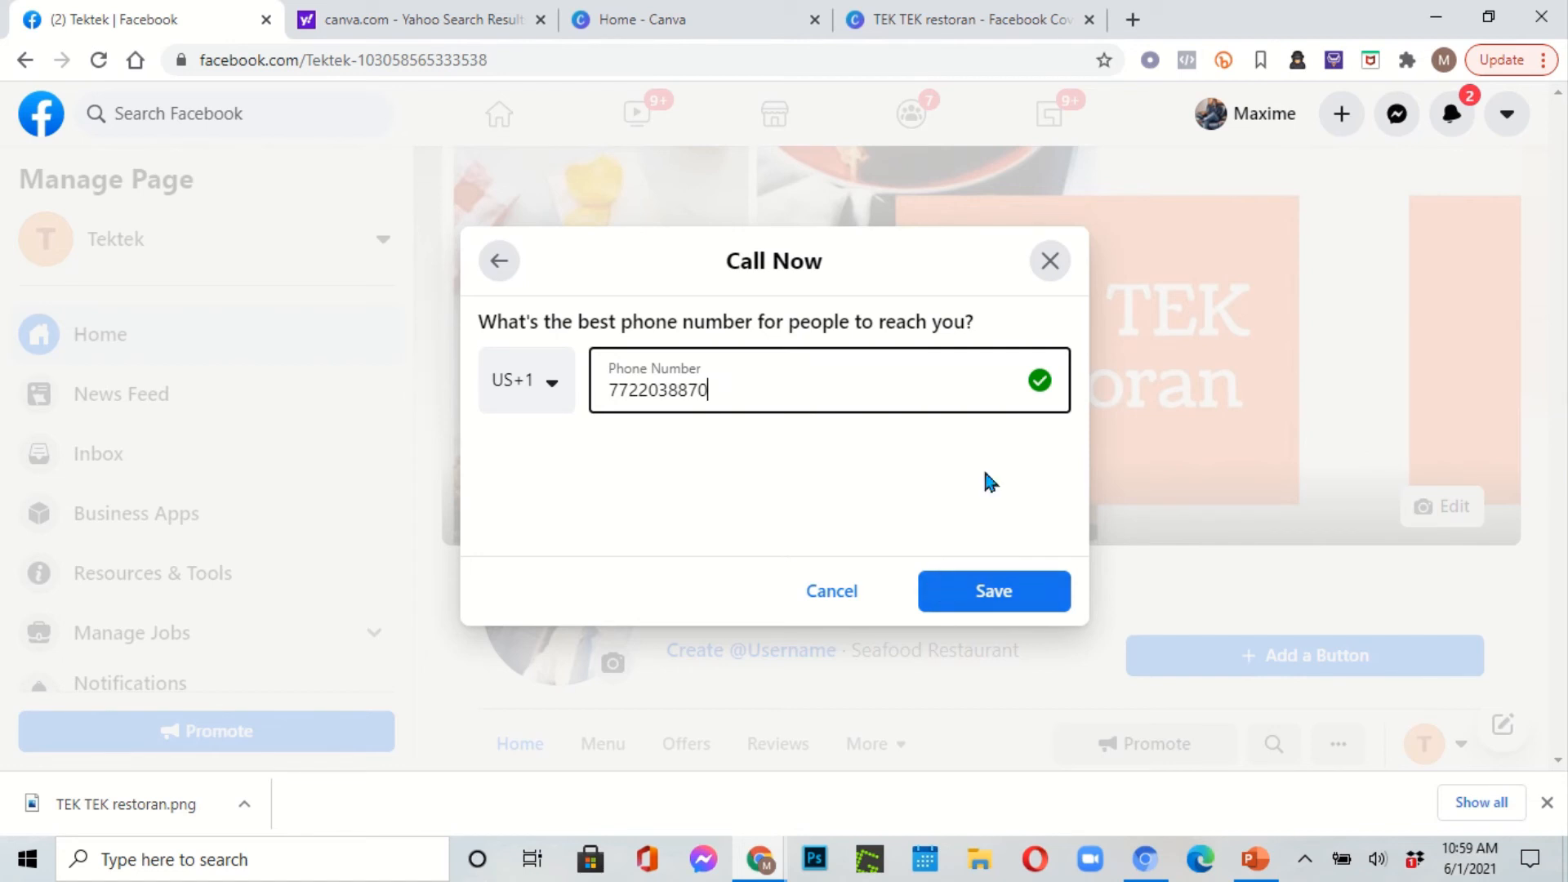
click(1048, 263)
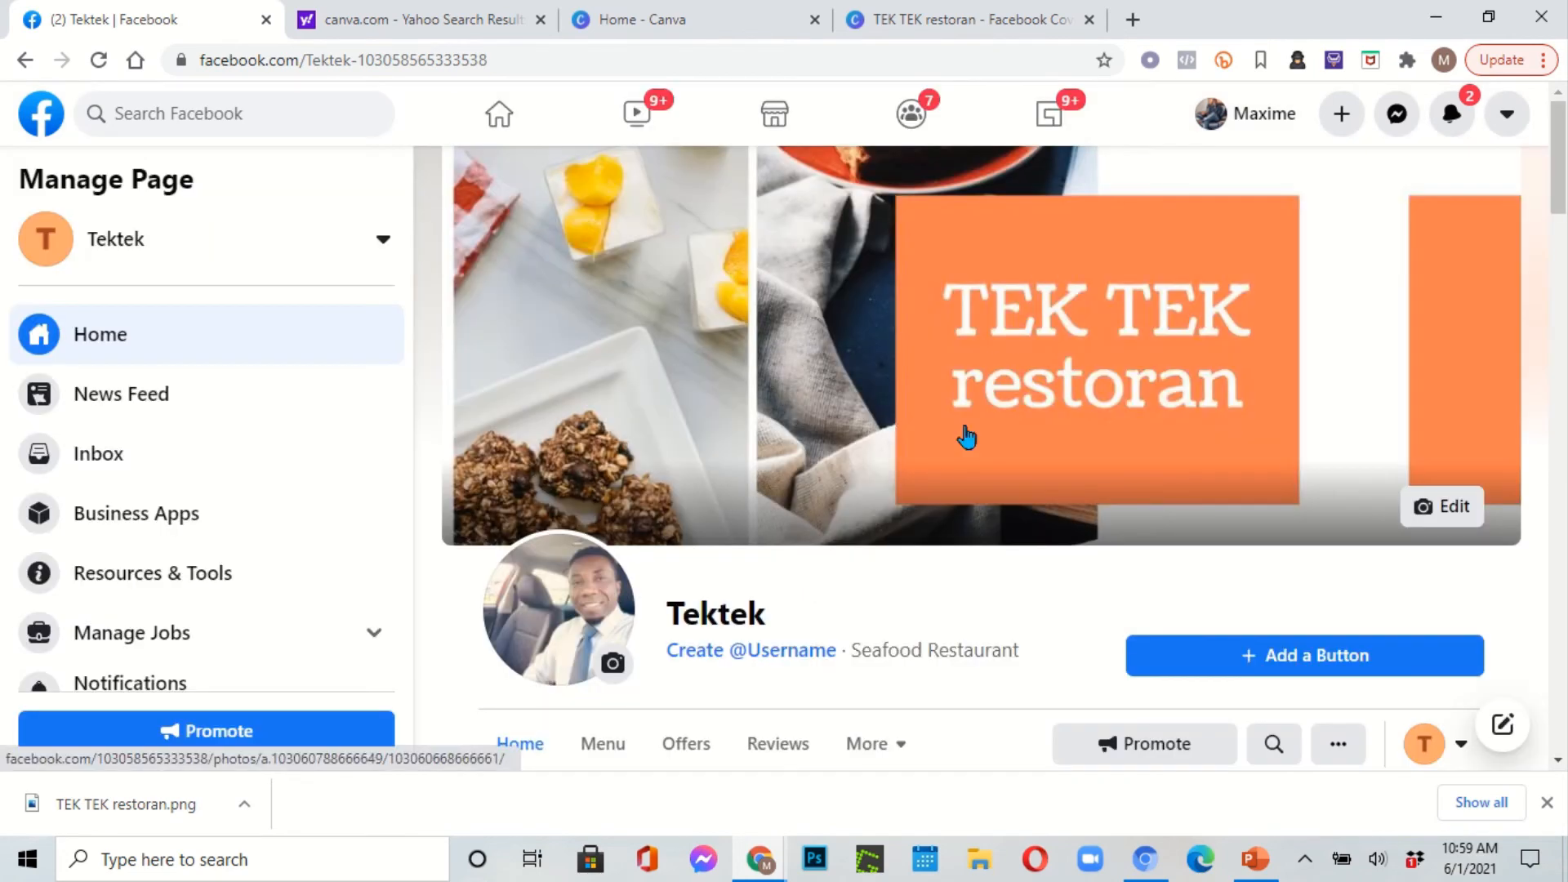
scroll(893, 500, down, 6)
scroll(830, 397, up, 6)
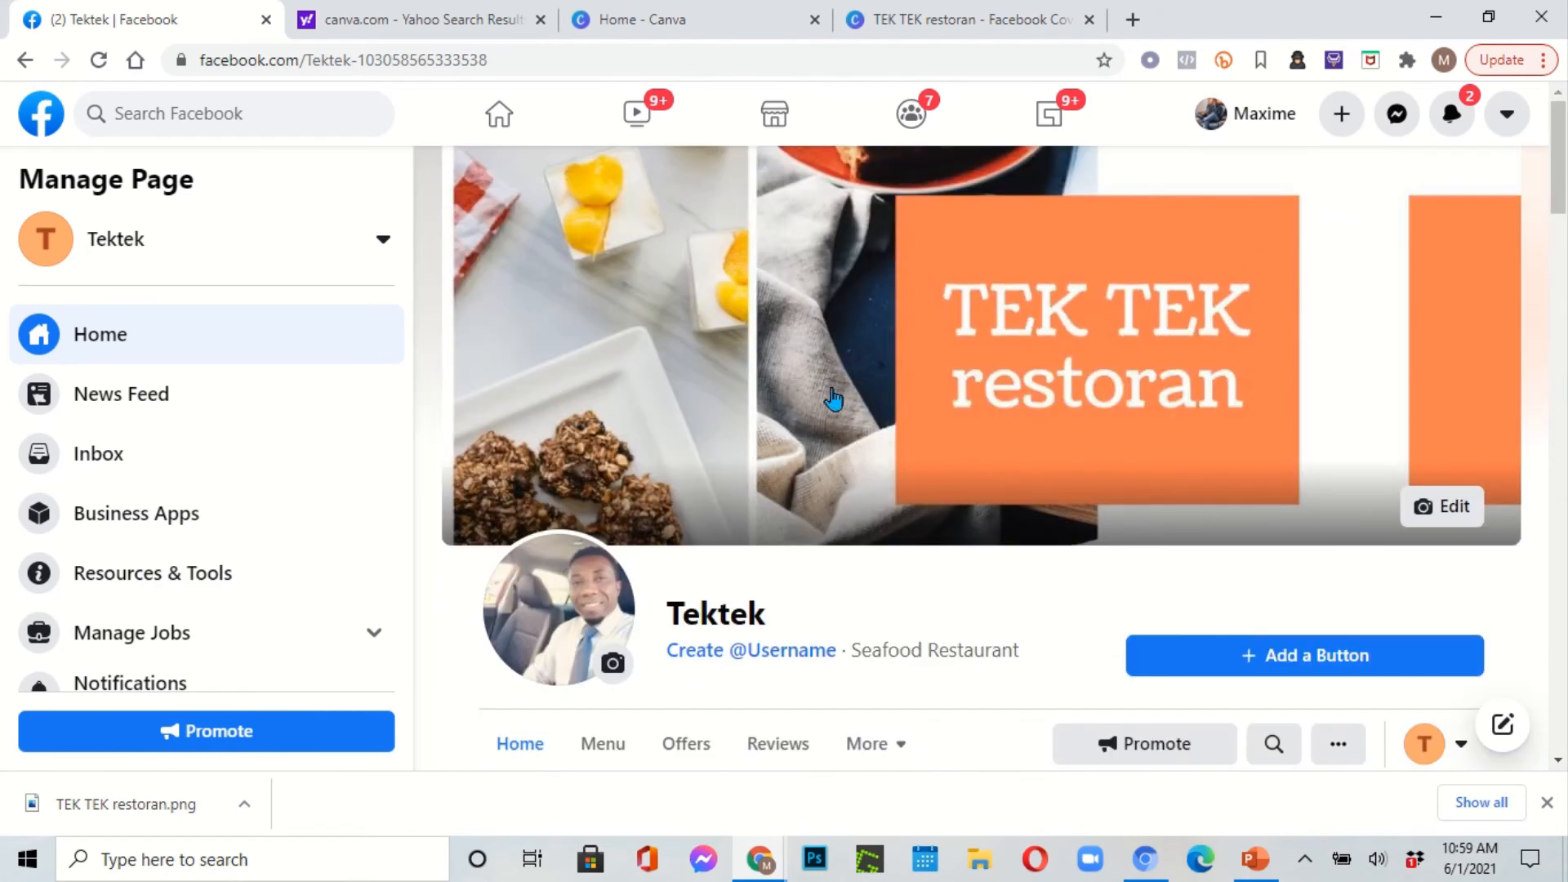
scroll(1107, 553, down, 3)
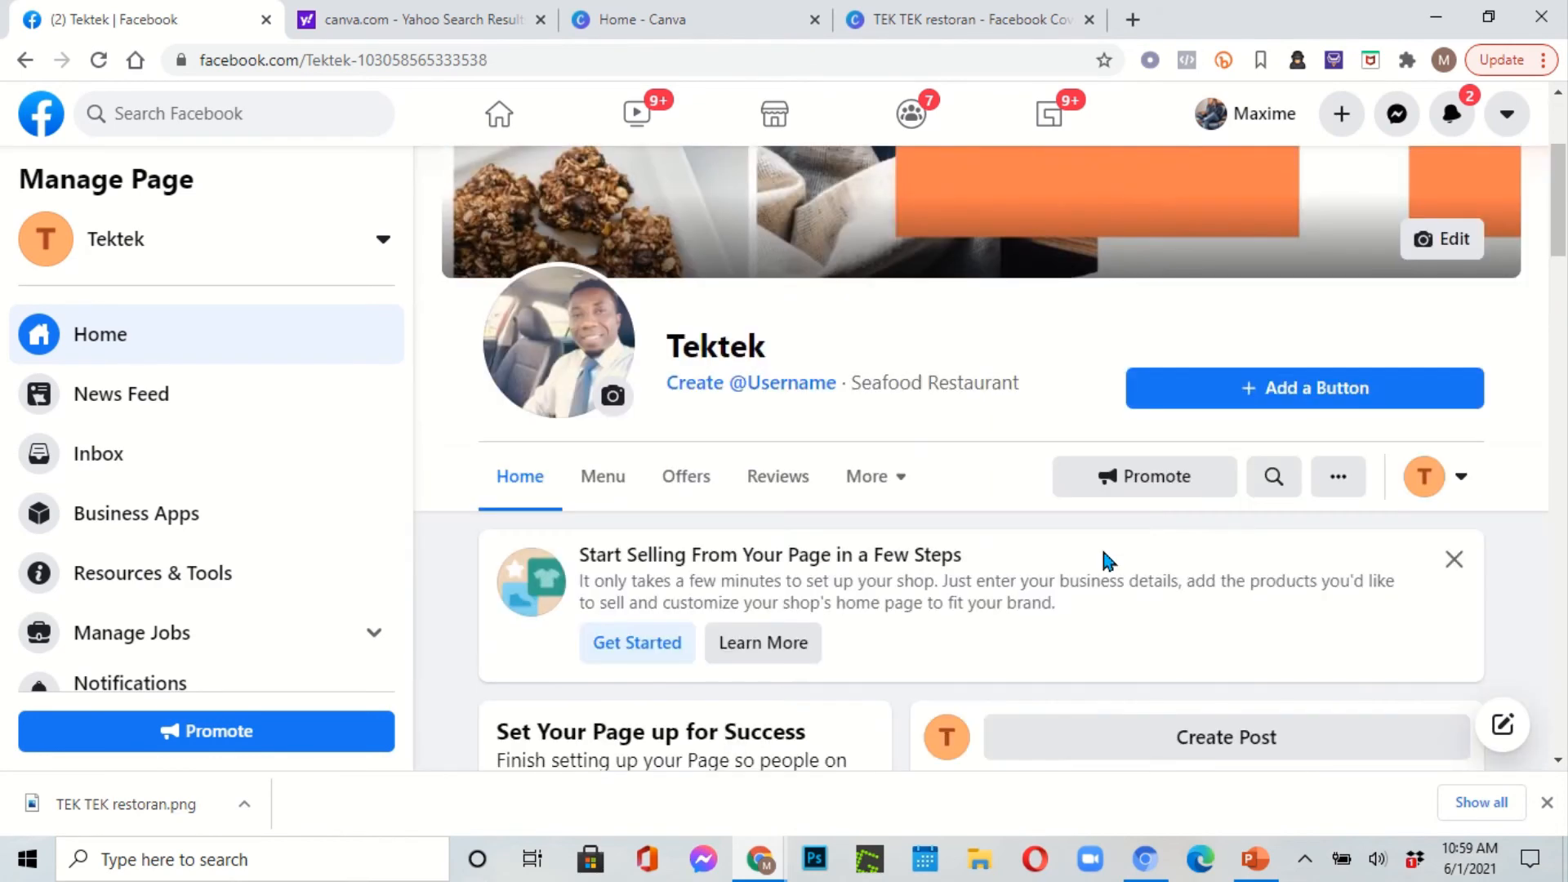
scroll(994, 581, down, 6)
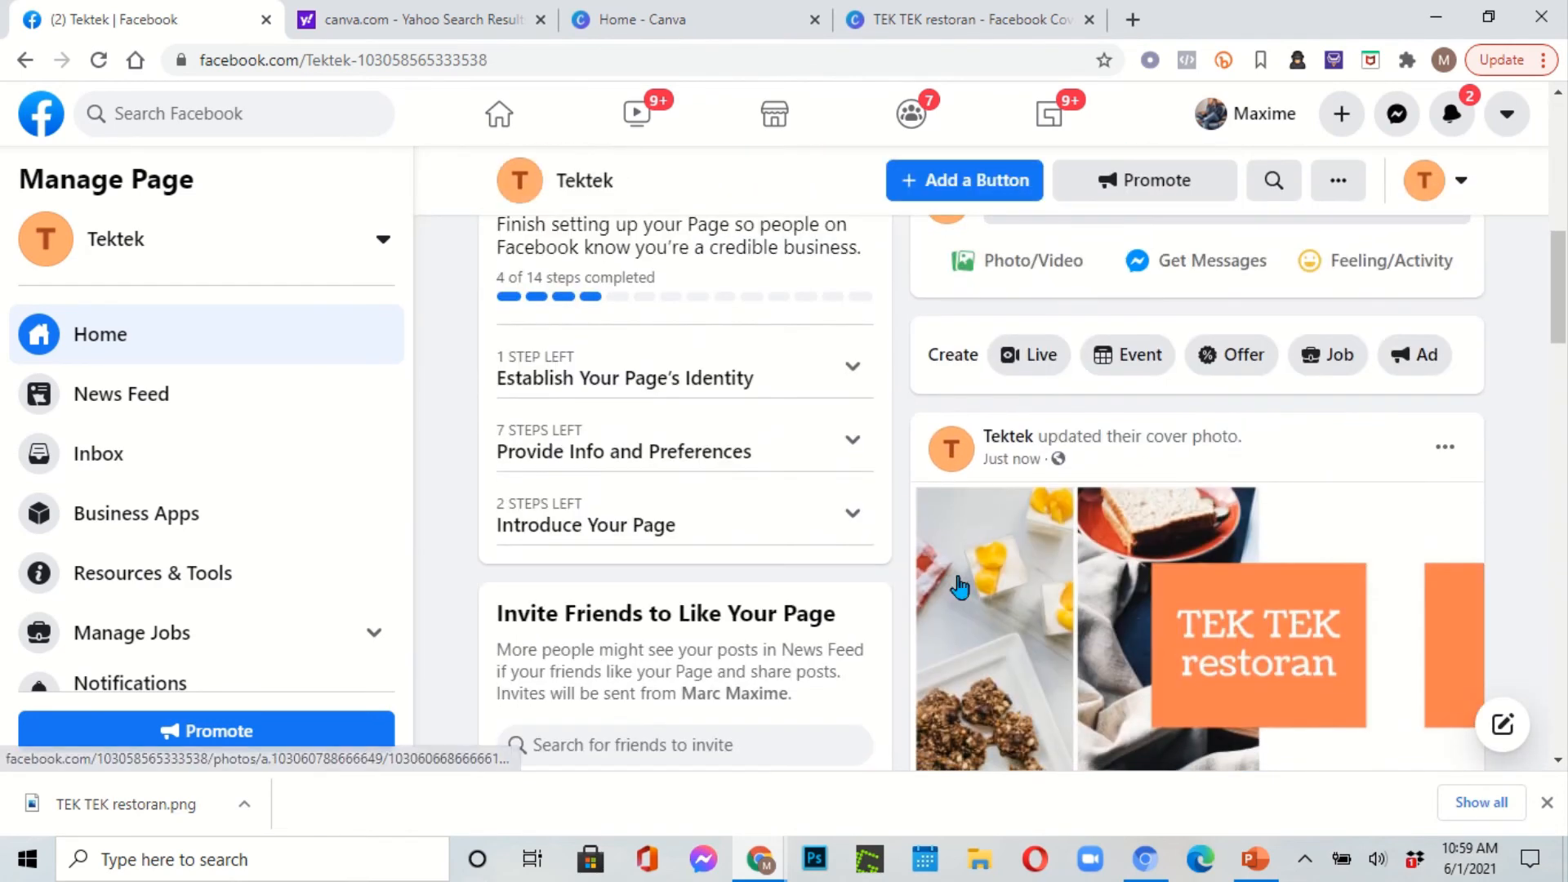
scroll(960, 587, up, 3)
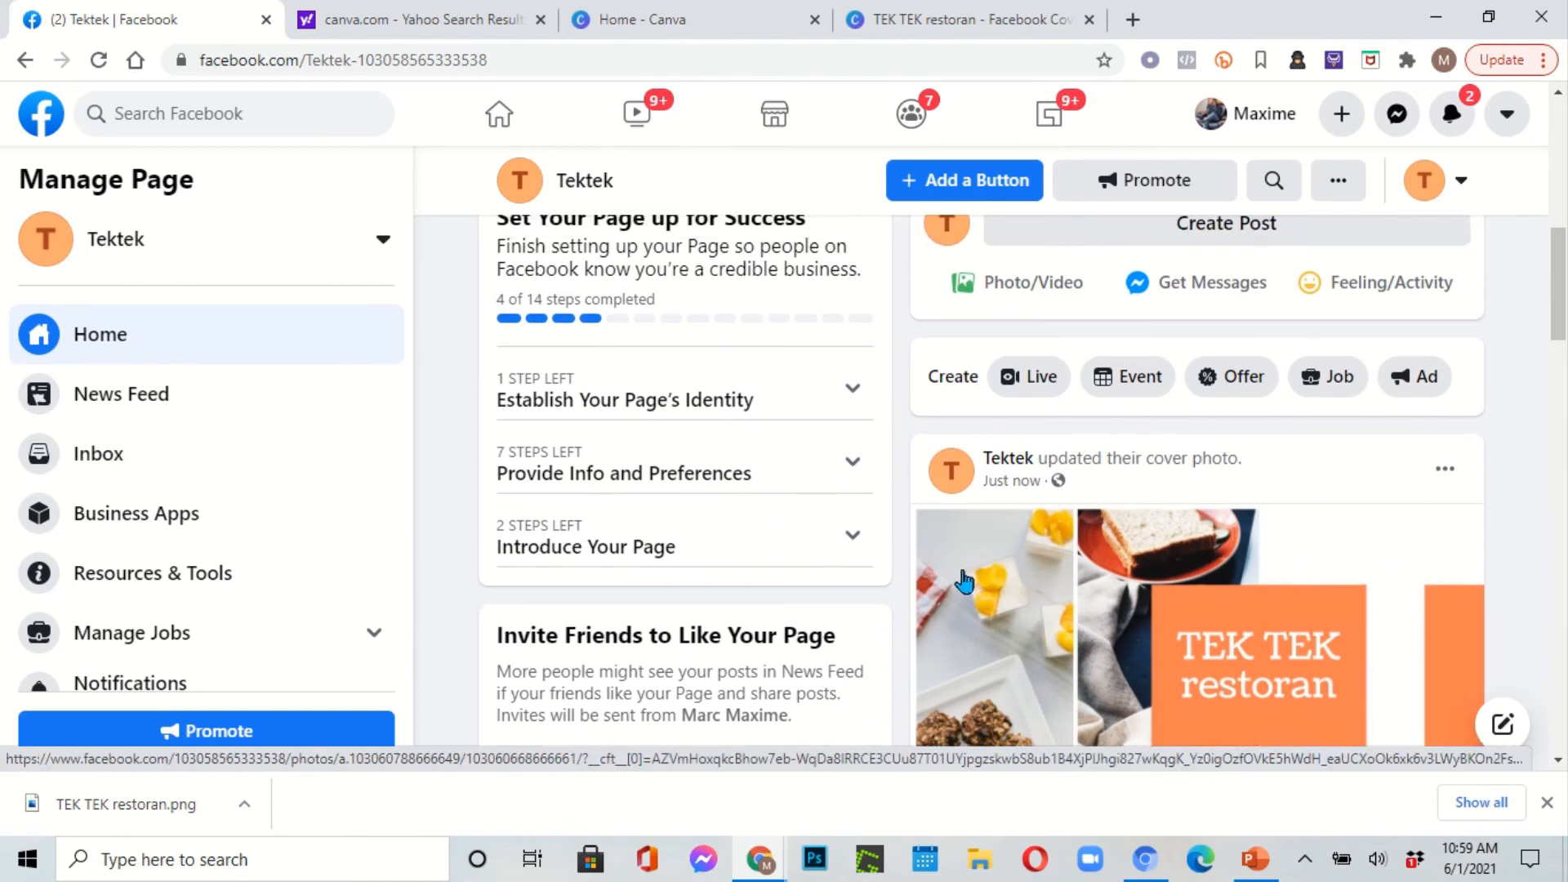
scroll(196, 392, down, 5)
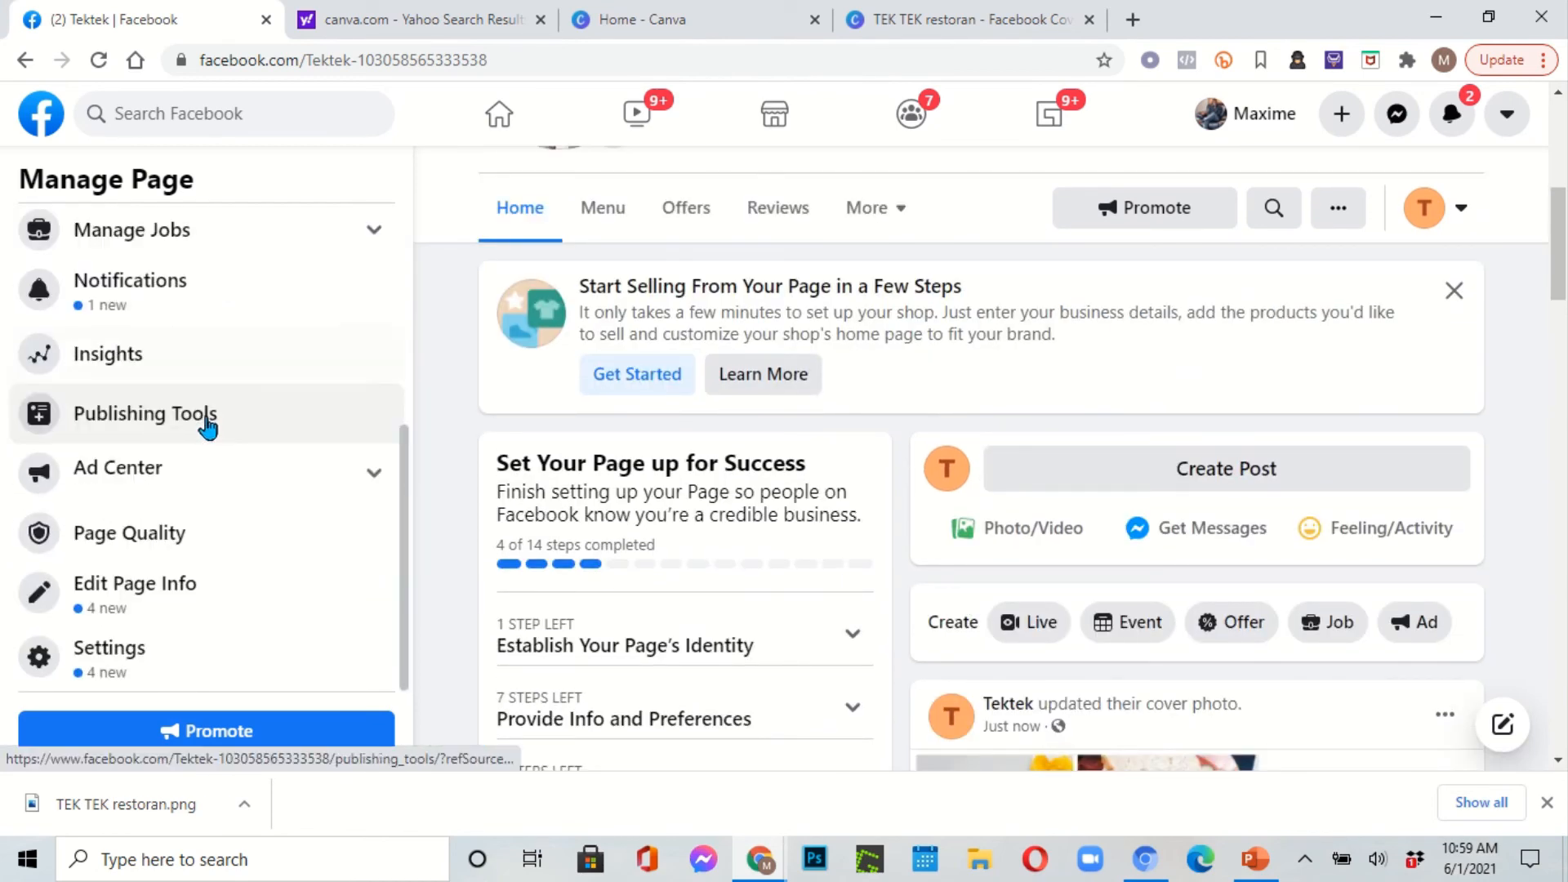
scroll(207, 423, up, 5)
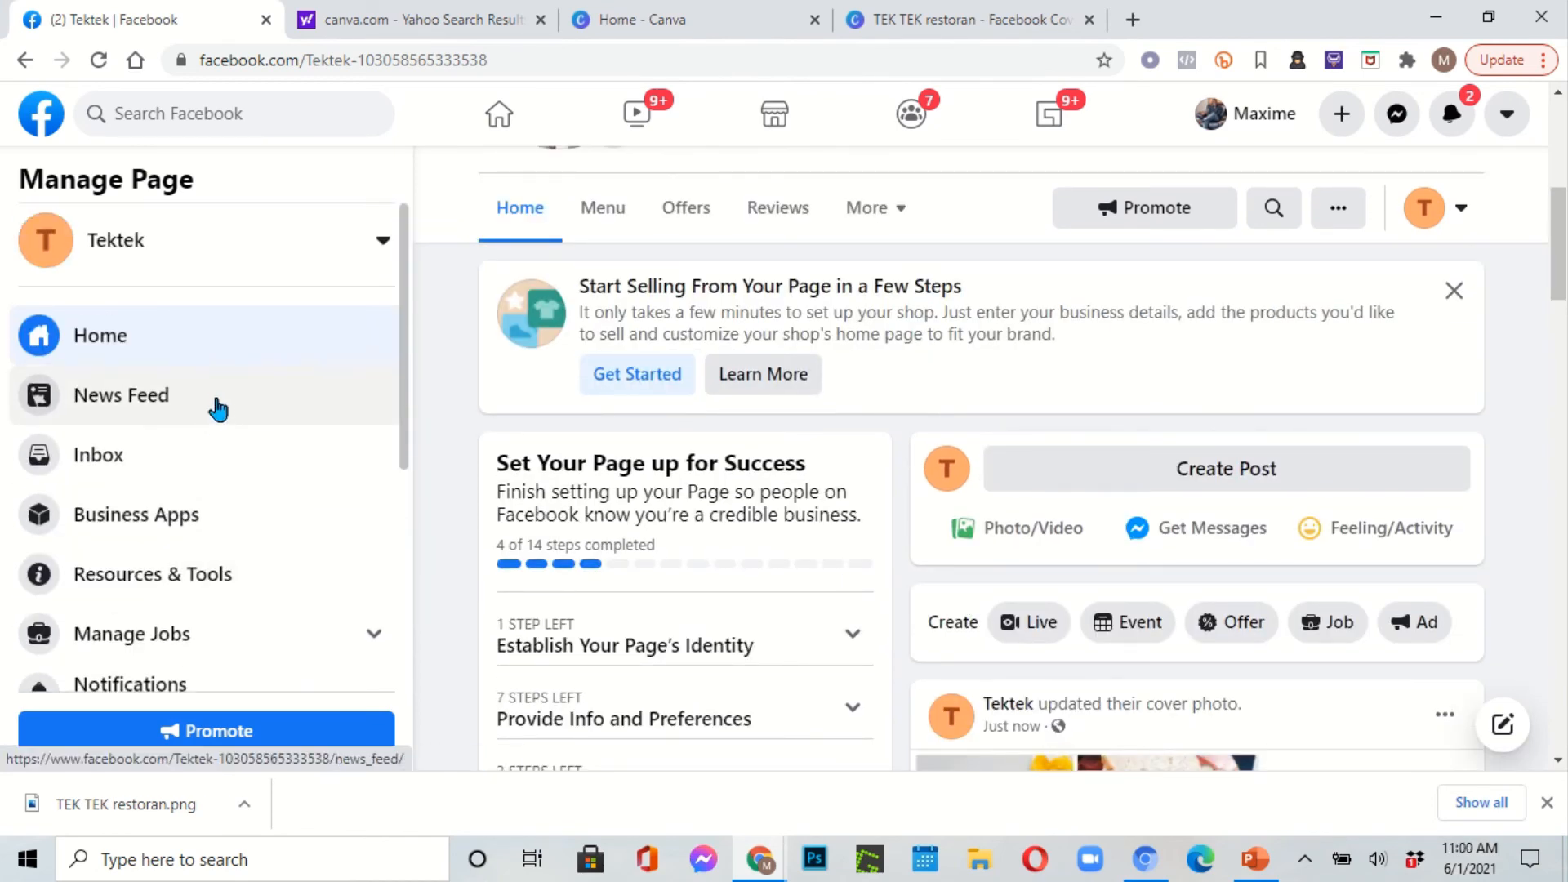
scroll(218, 409, down, 5)
scroll(219, 400, up, 3)
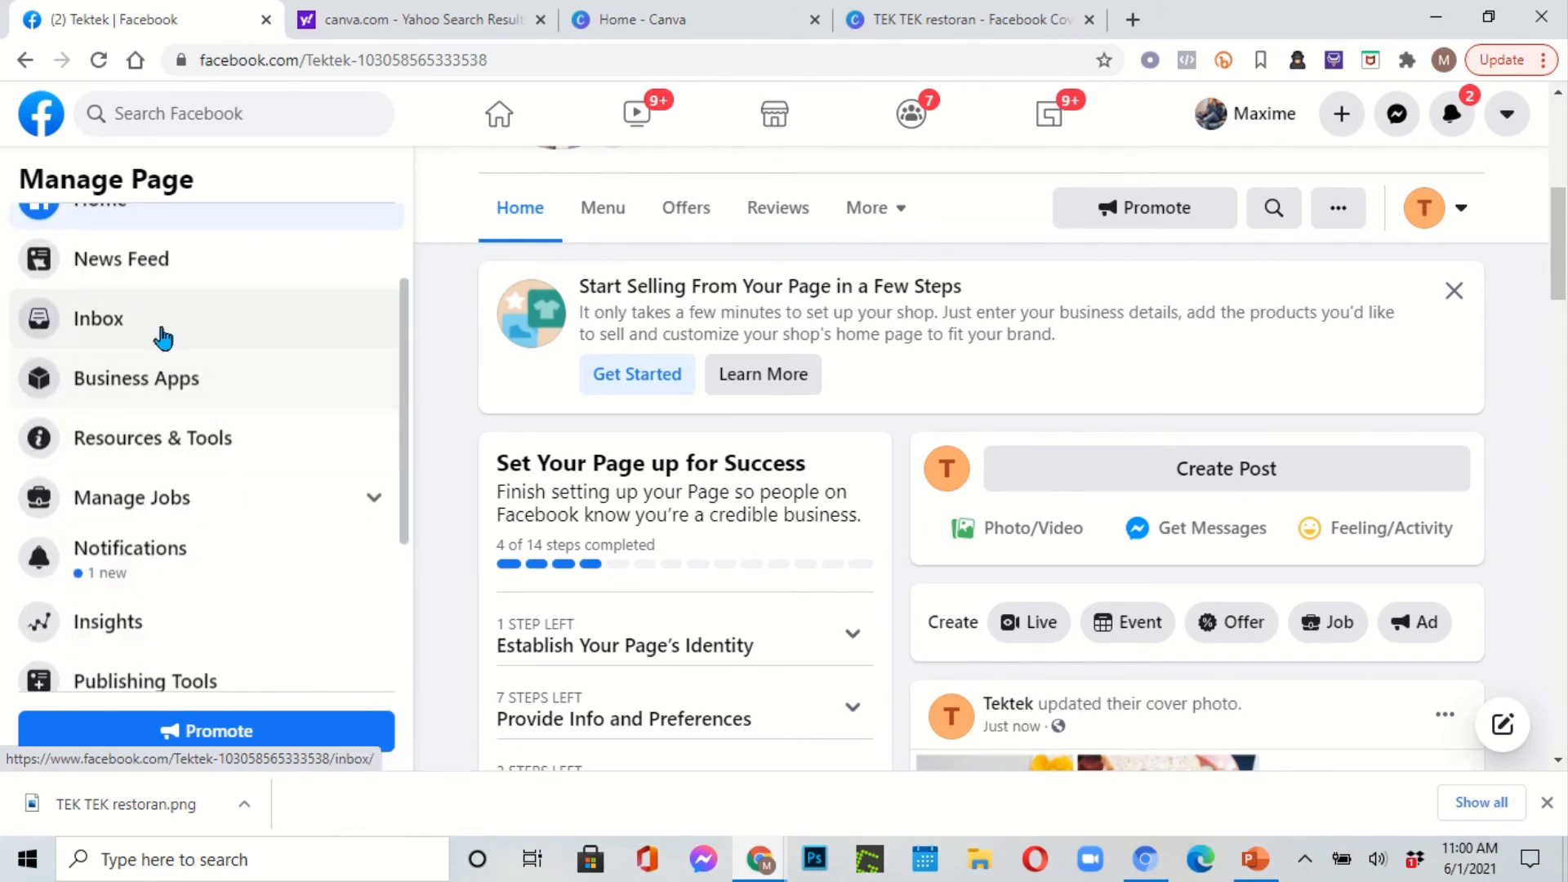
scroll(235, 425, down, 1)
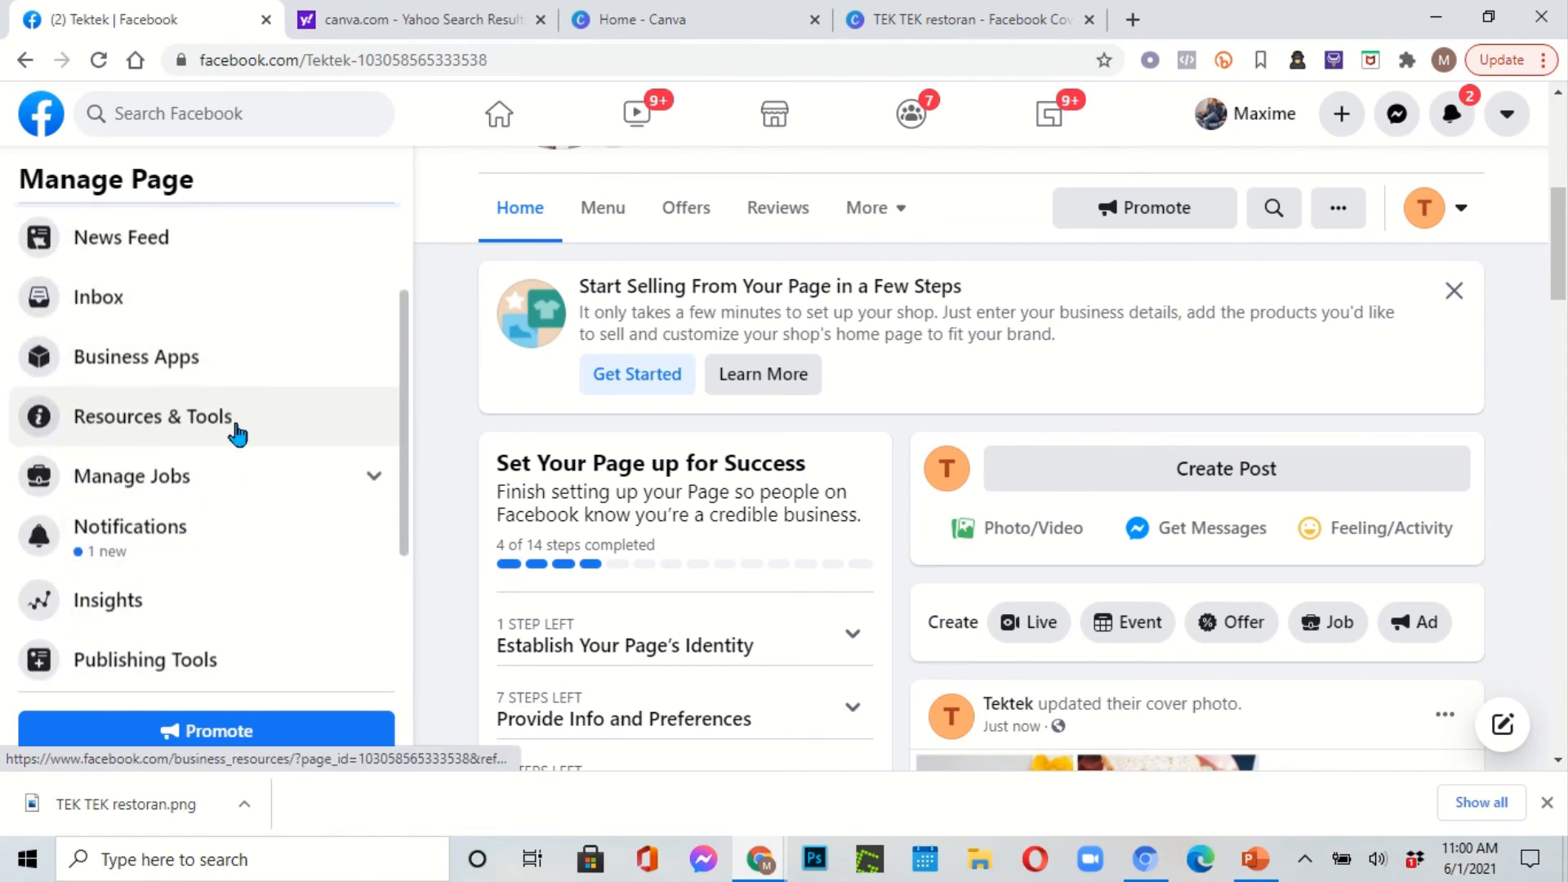
scroll(237, 434, down, 3)
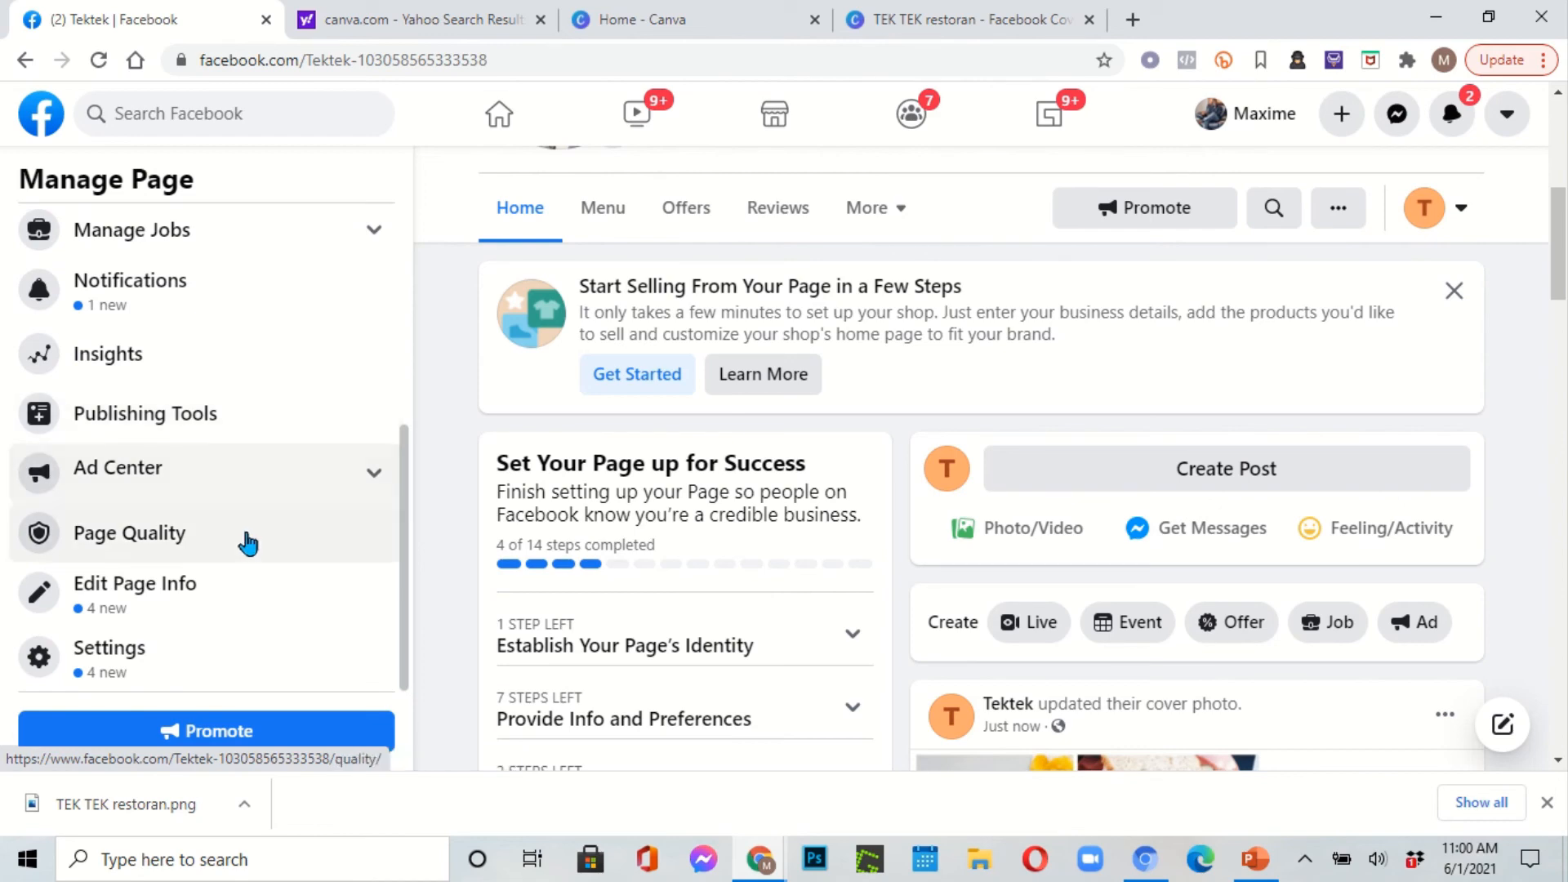
scroll(374, 360, up, 5)
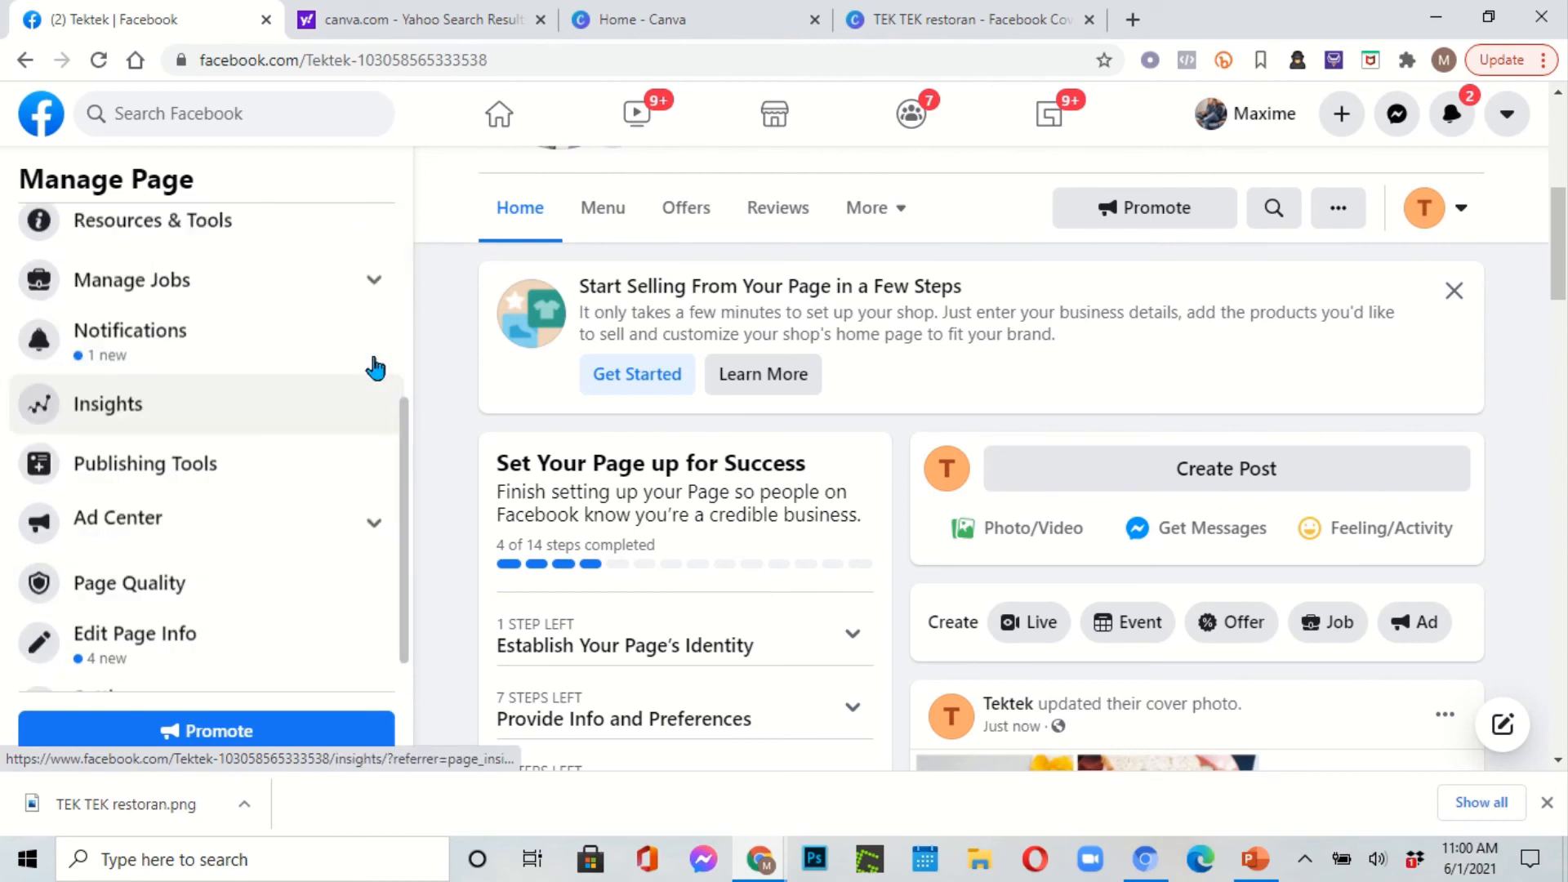
scroll(900, 376, up, 7)
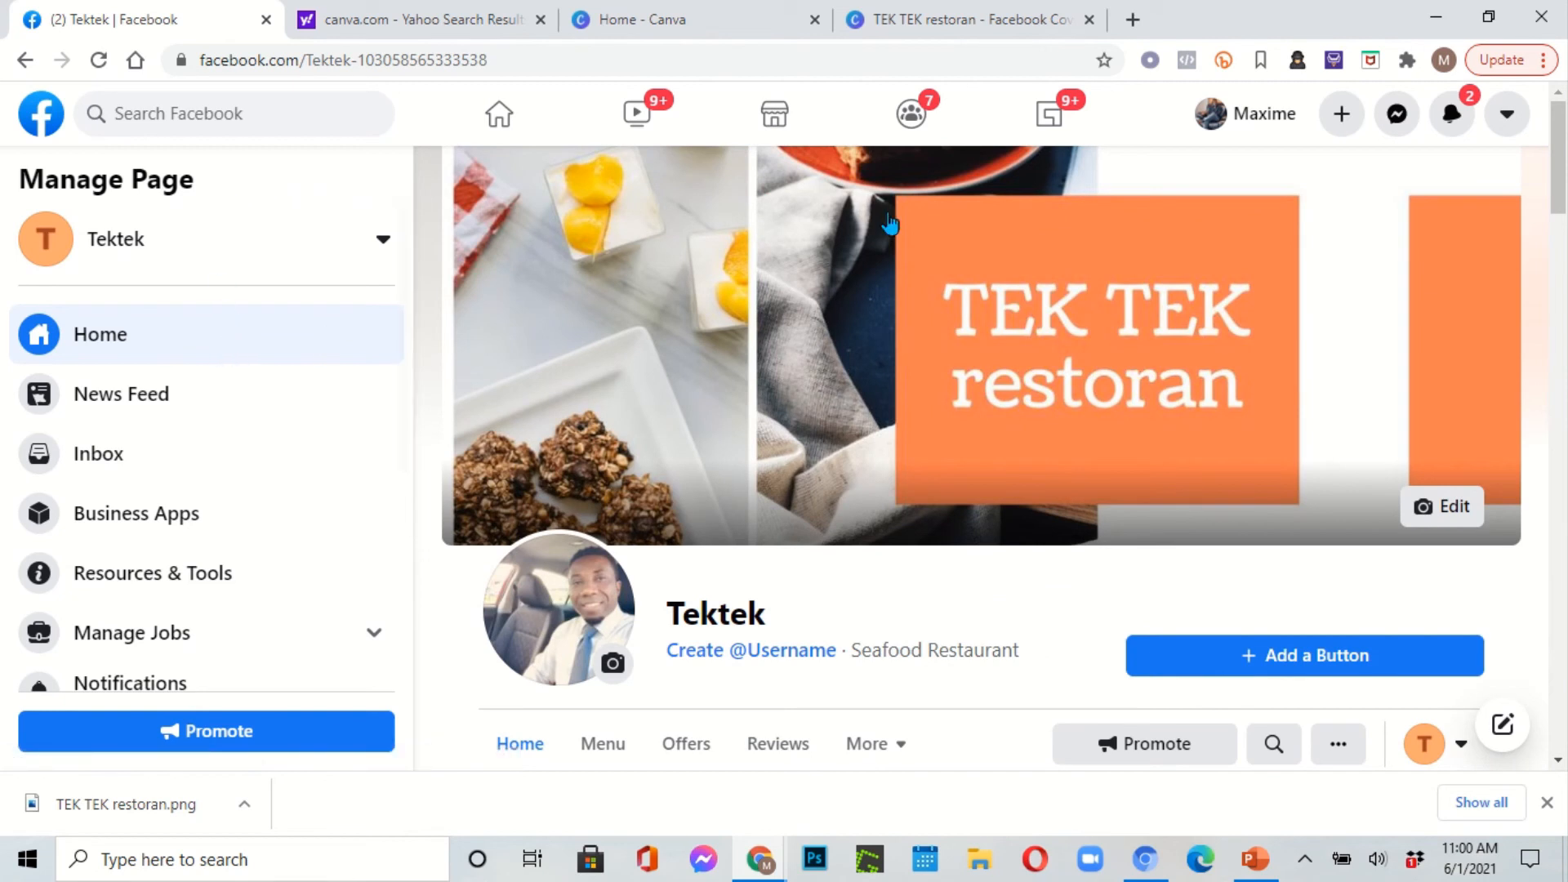
click(1344, 116)
scroll(1383, 378, down, 1)
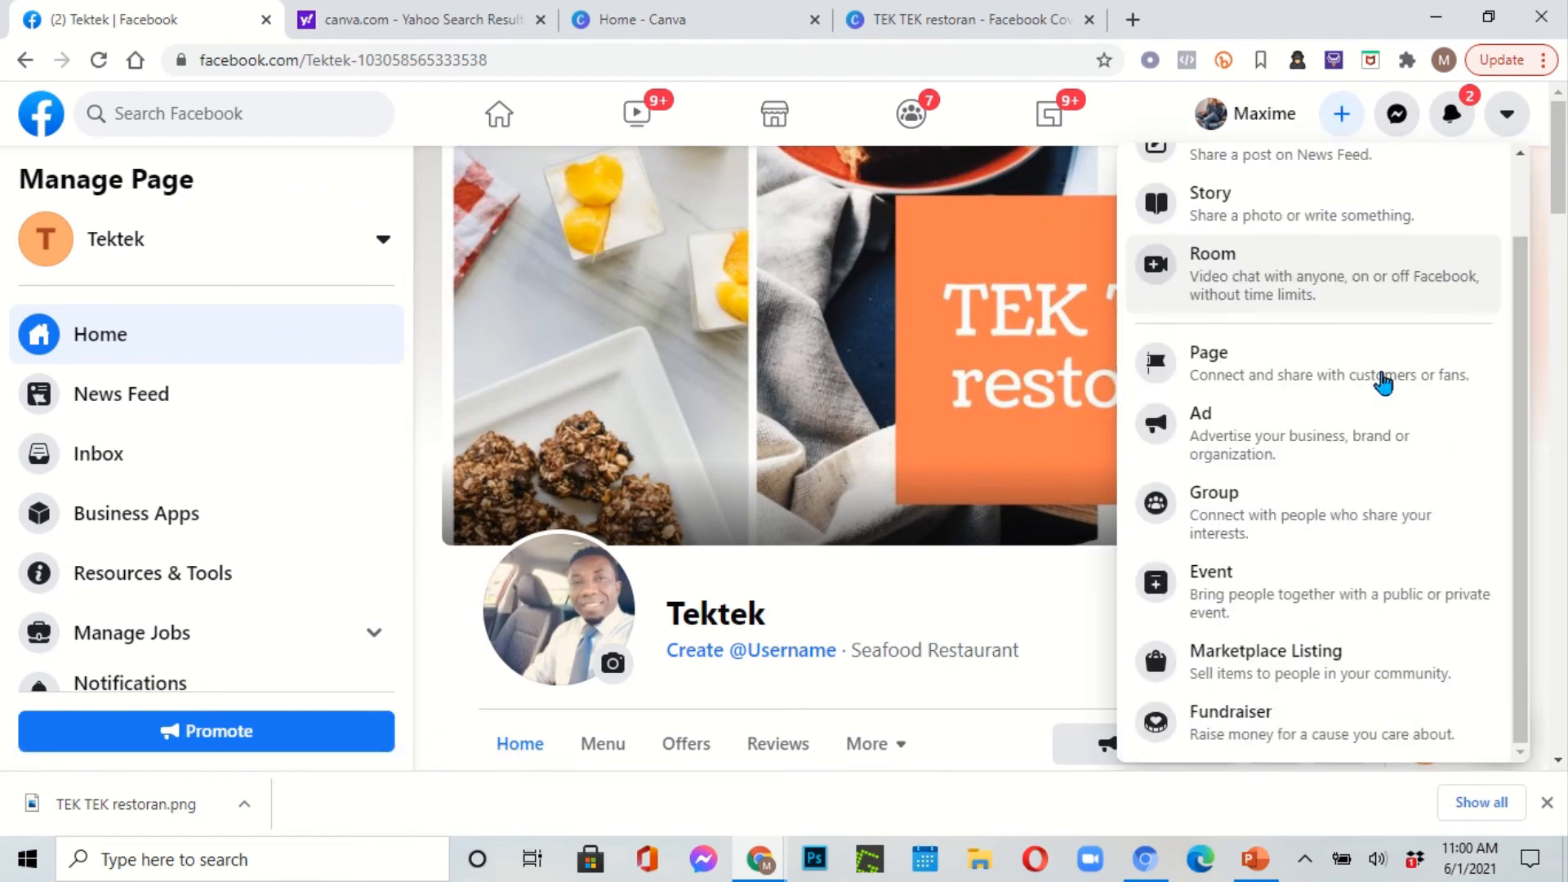
scroll(1381, 367, up, 1)
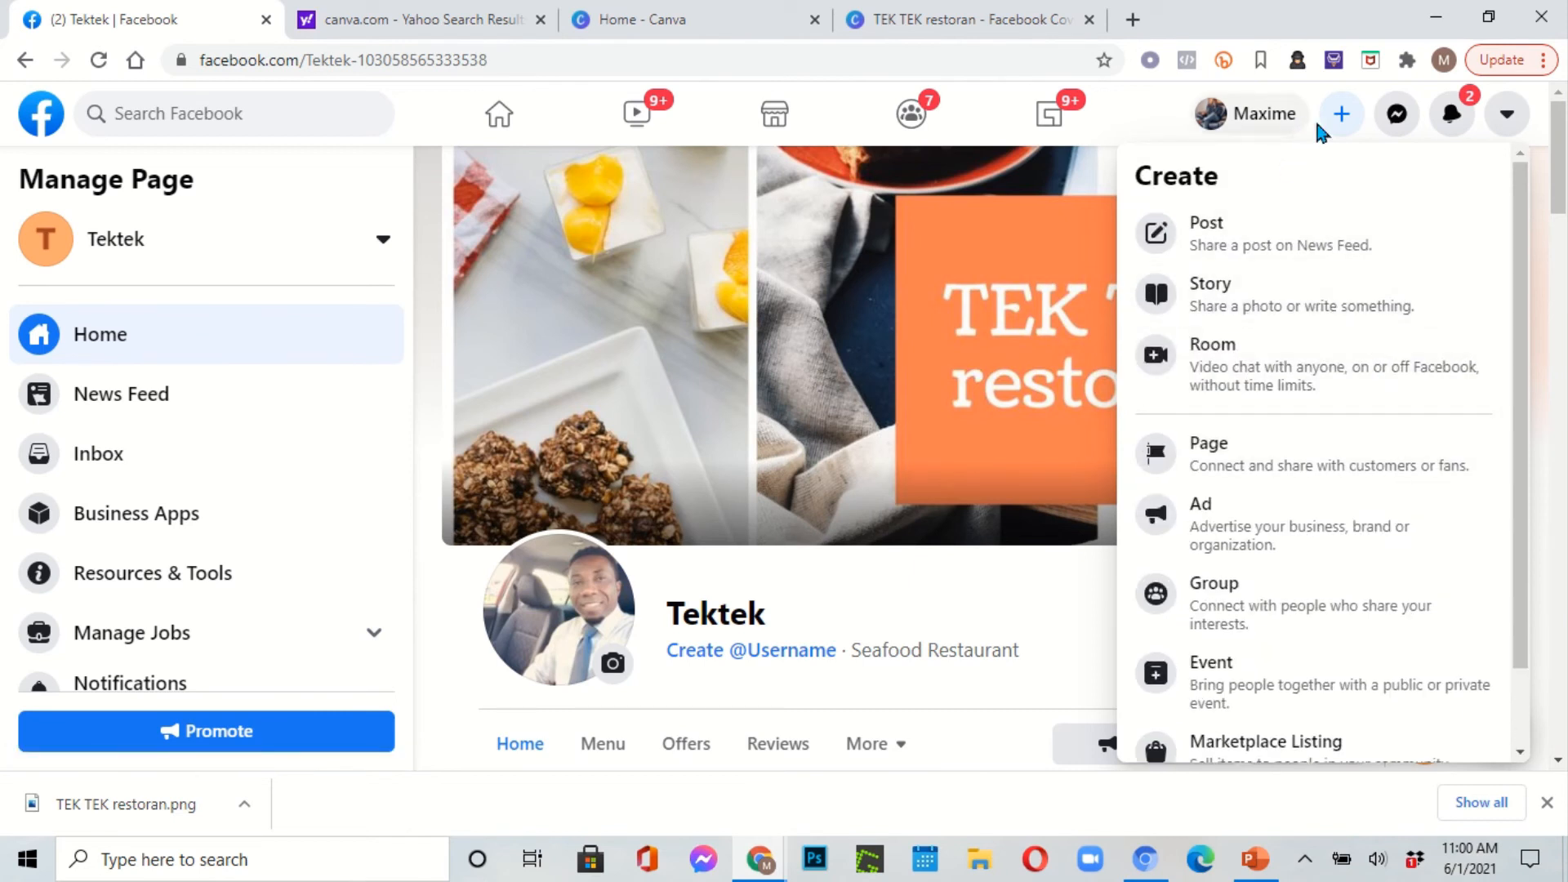
click(1505, 115)
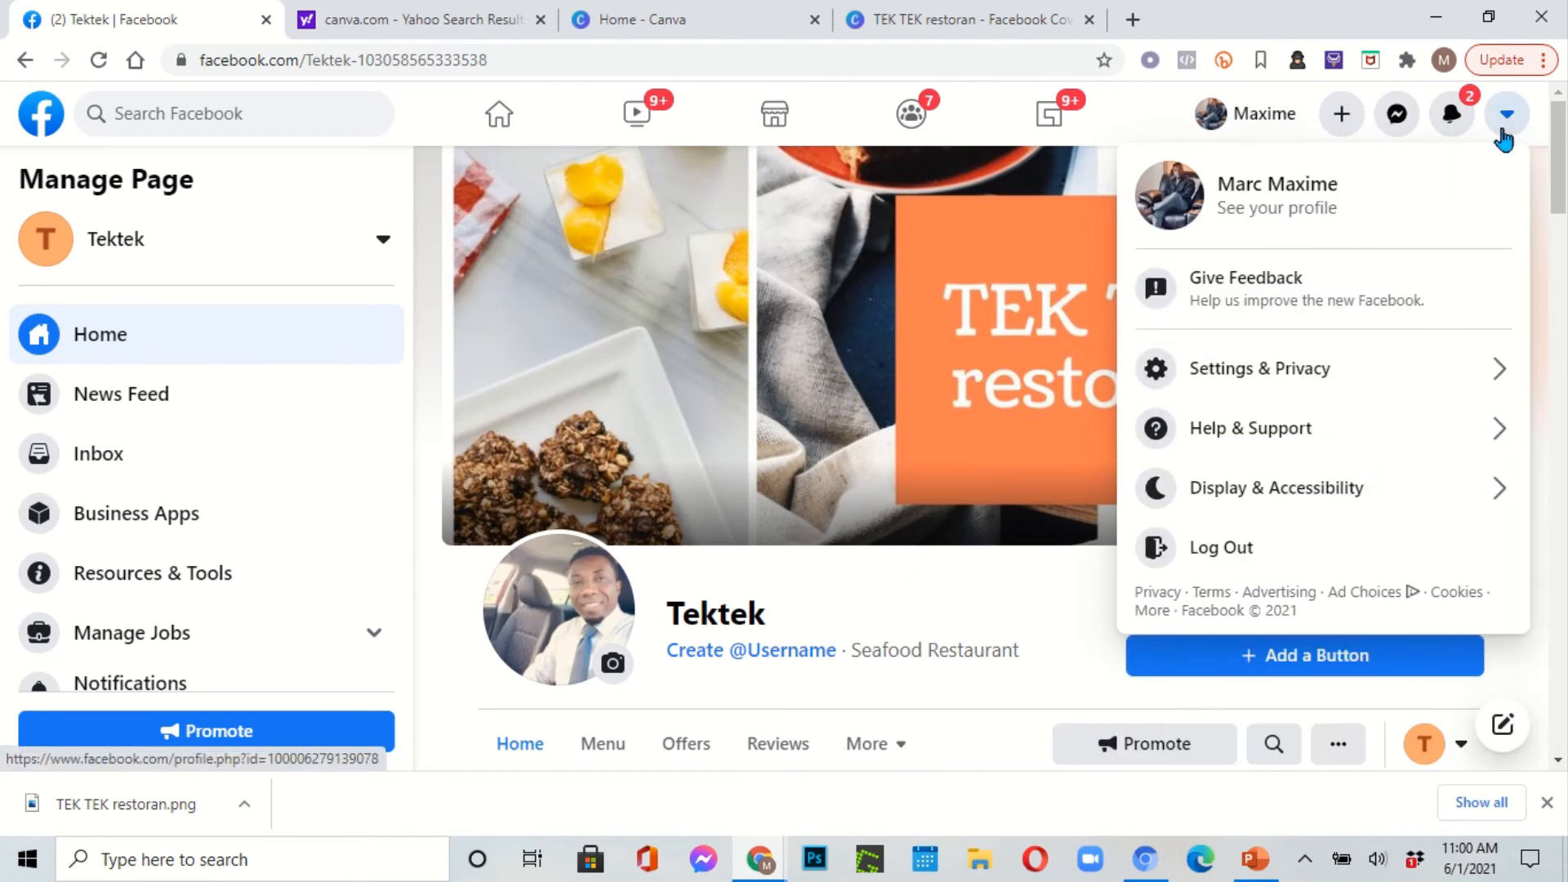
click(1503, 135)
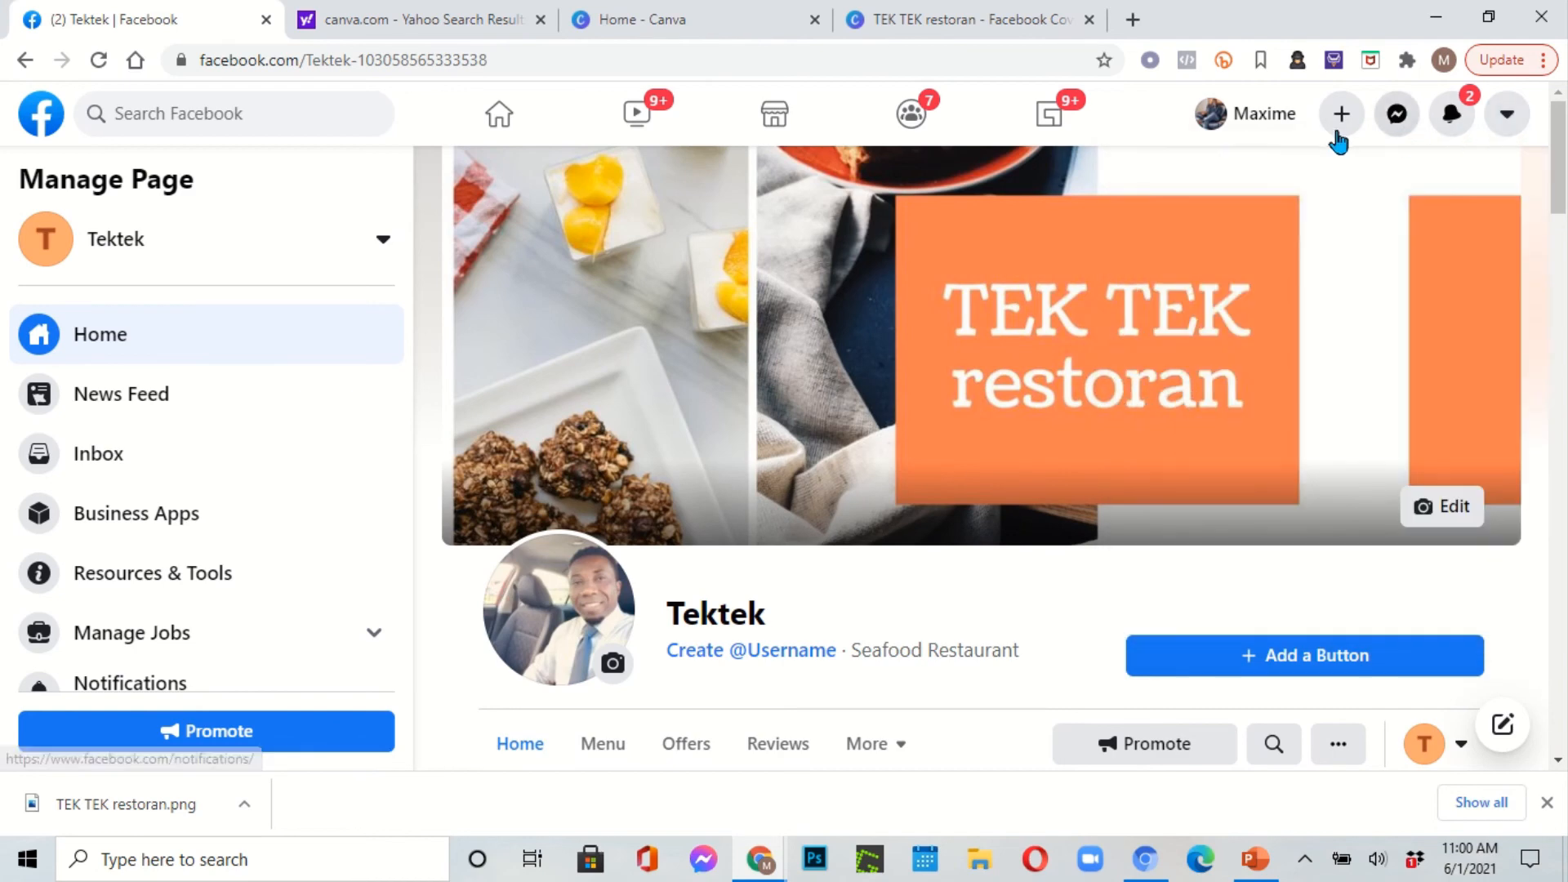
scroll(1250, 388, down, 10)
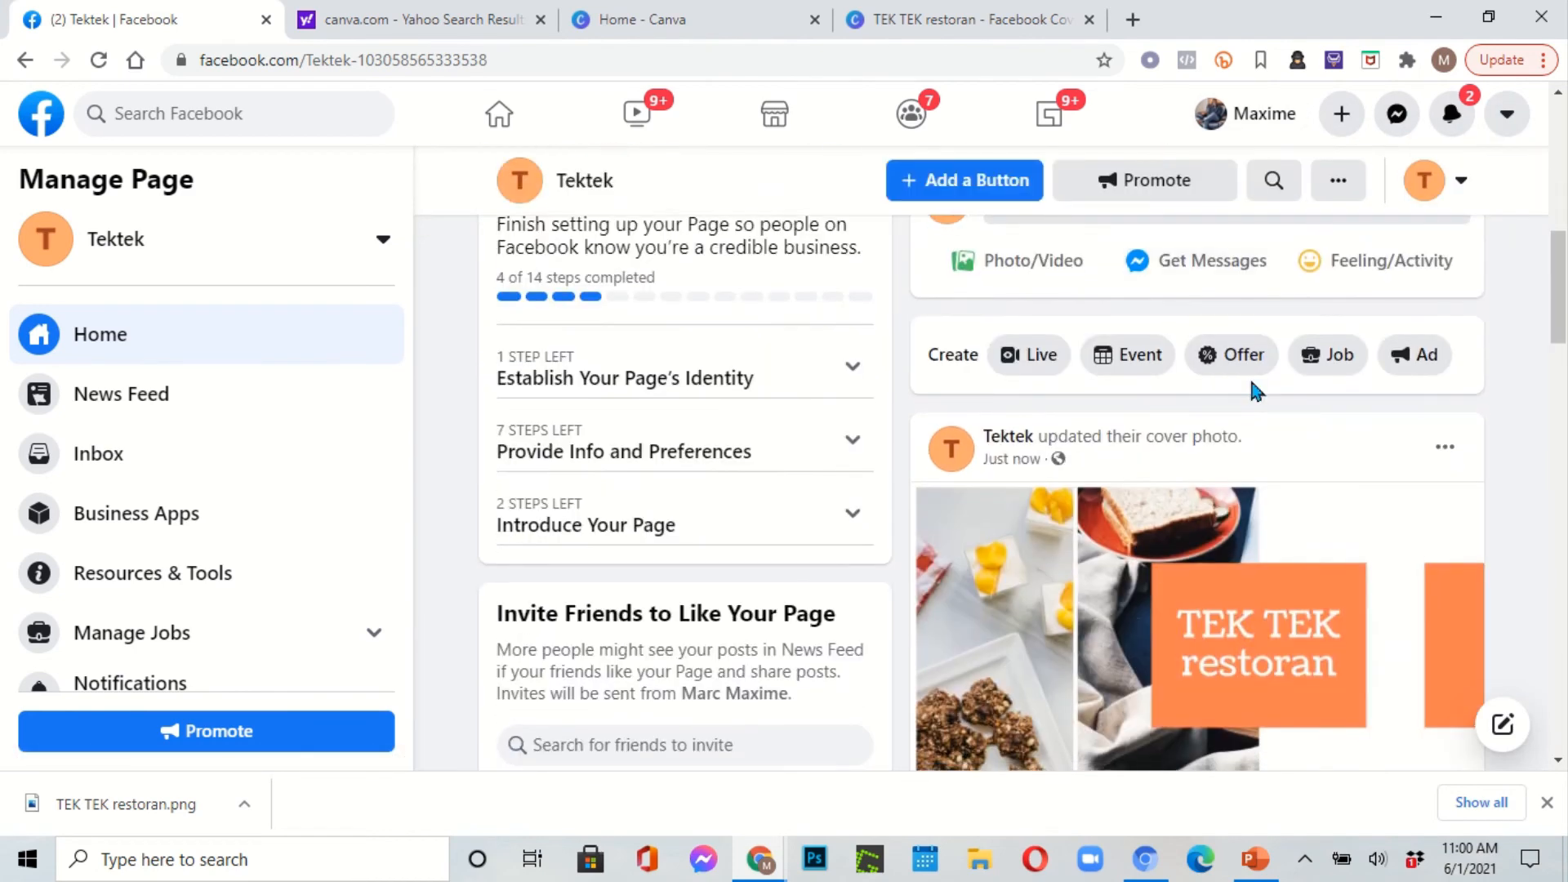
scroll(1251, 393, down, 7)
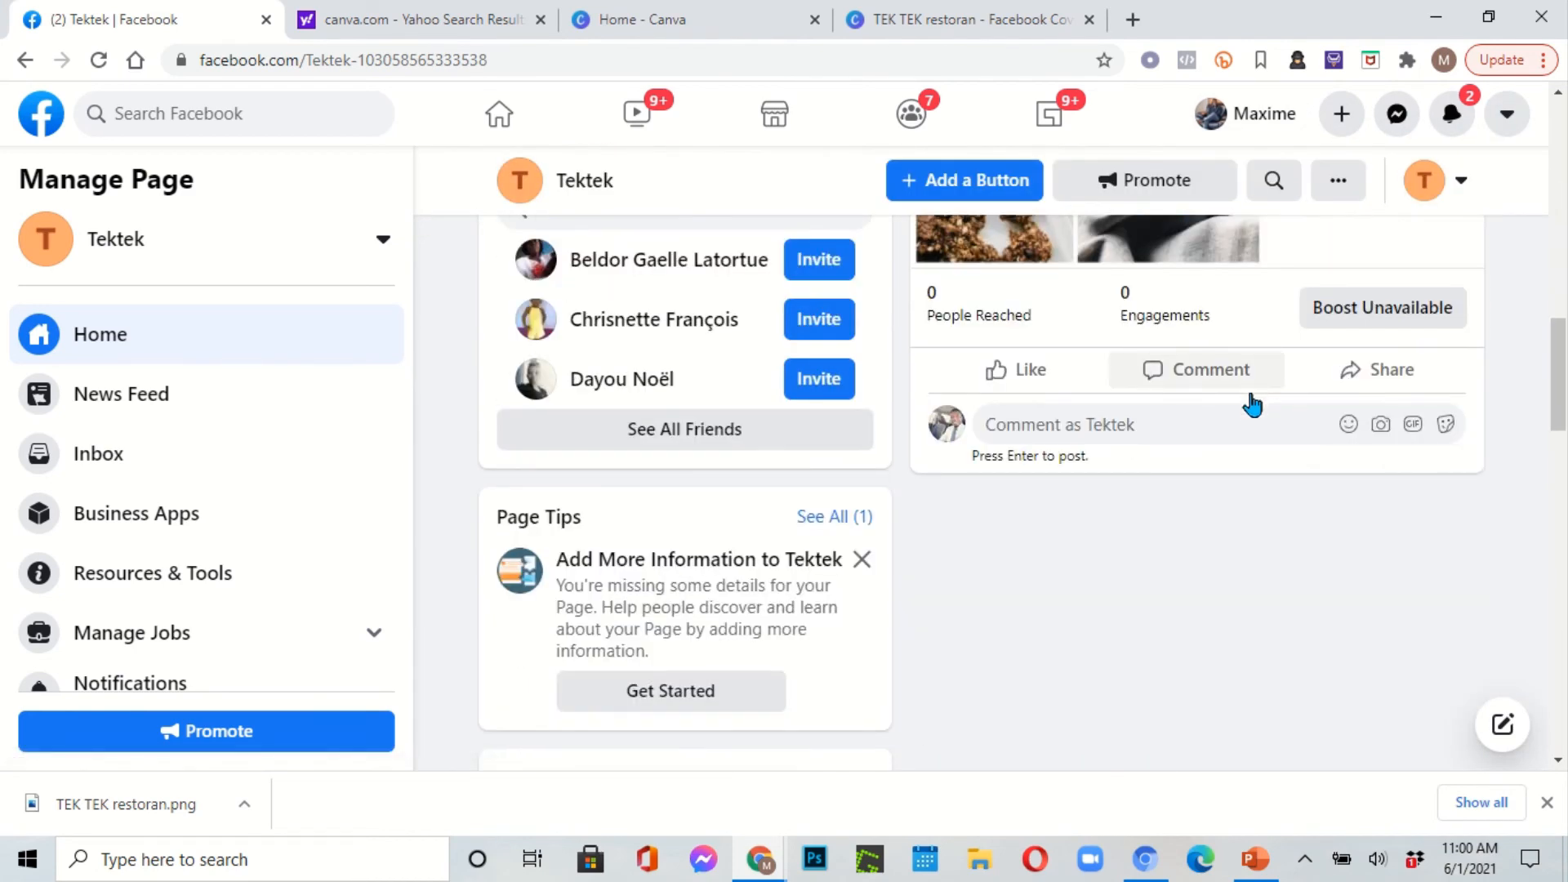
scroll(1095, 458, down, 10)
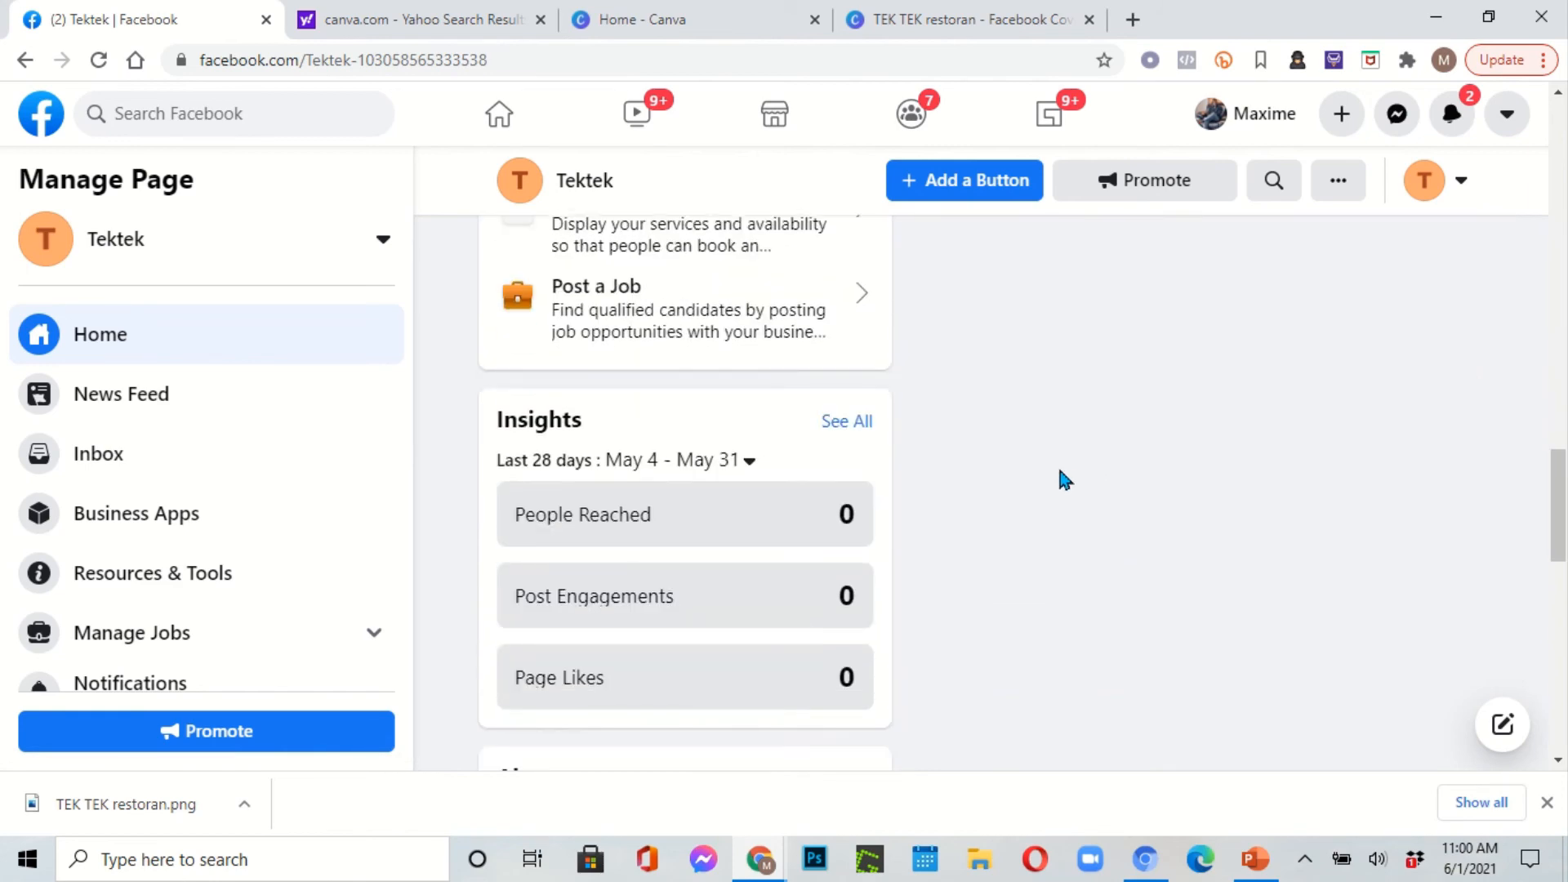
scroll(1061, 478, up, 10)
scroll(1062, 468, up, 15)
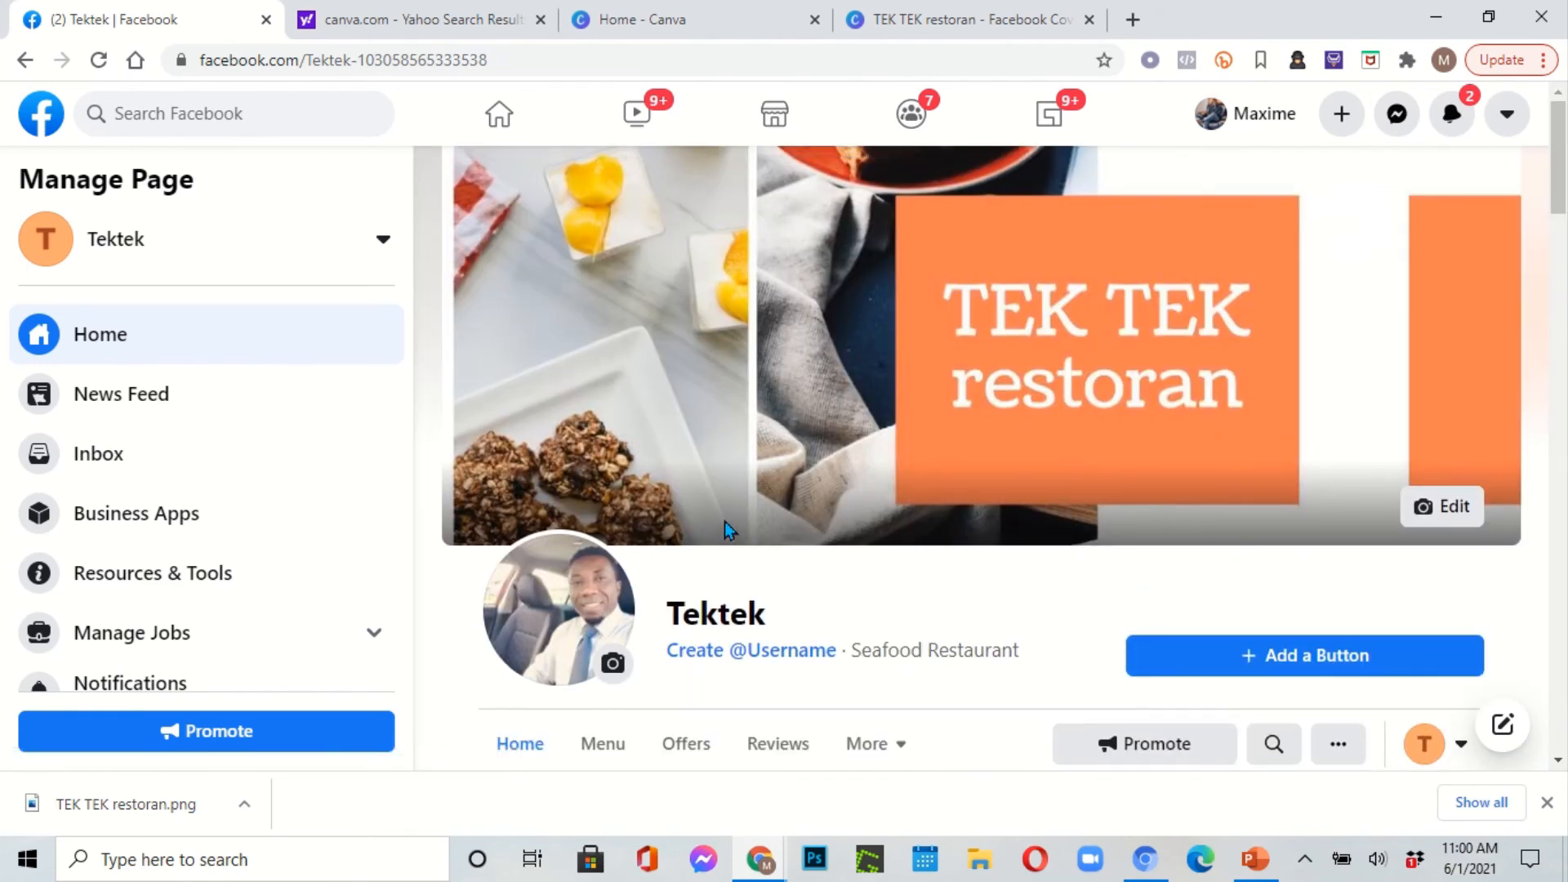
scroll(723, 521, down, 5)
scroll(724, 520, up, 5)
scroll(722, 508, down, 2)
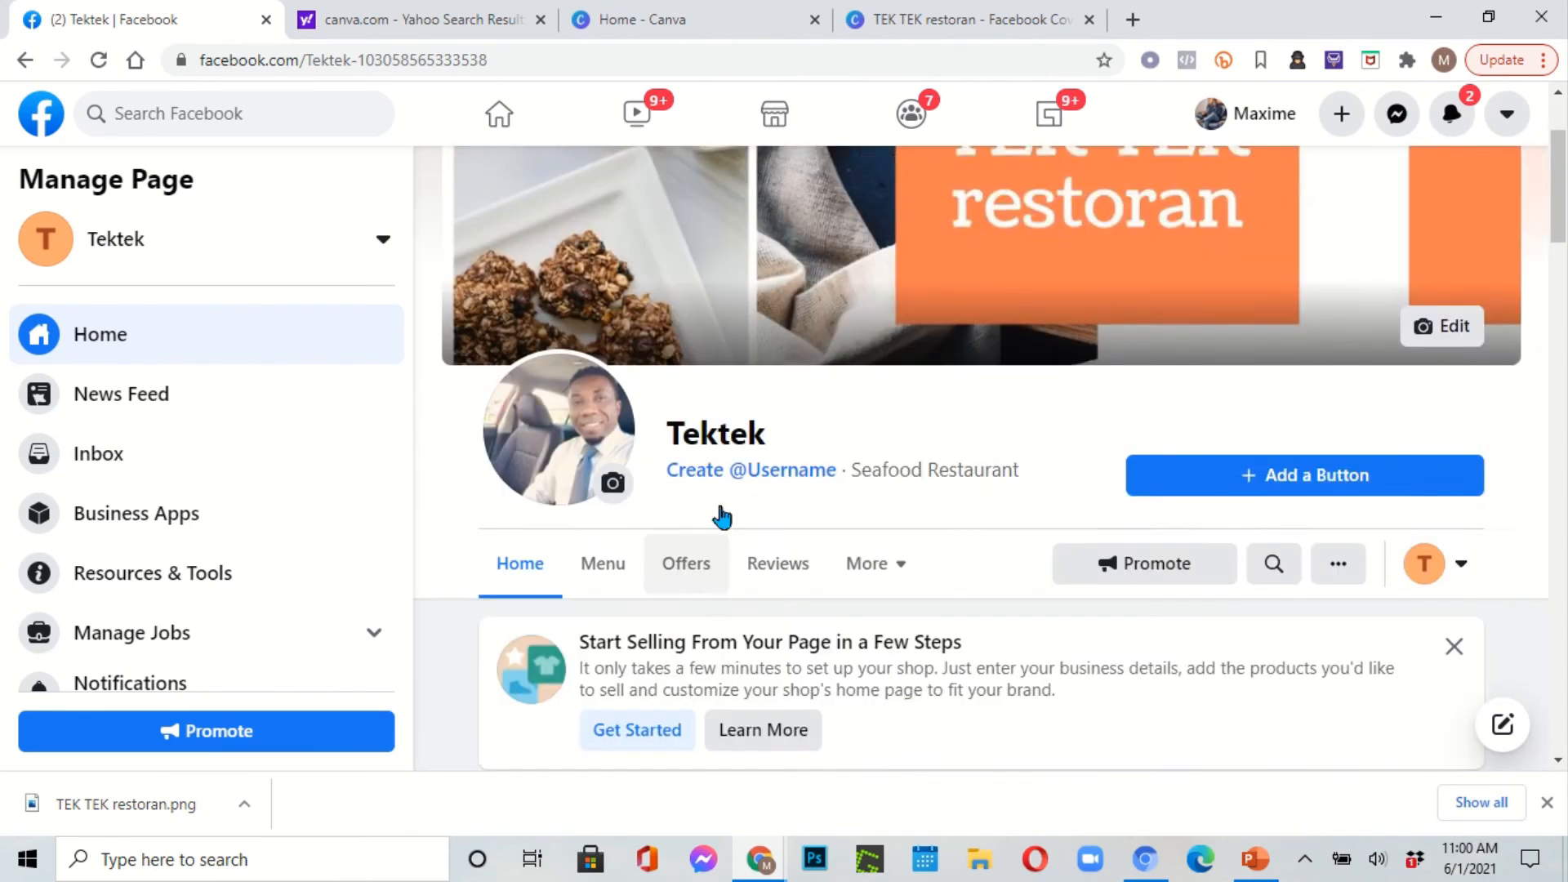
scroll(722, 516, up, 1)
scroll(996, 580, down, 10)
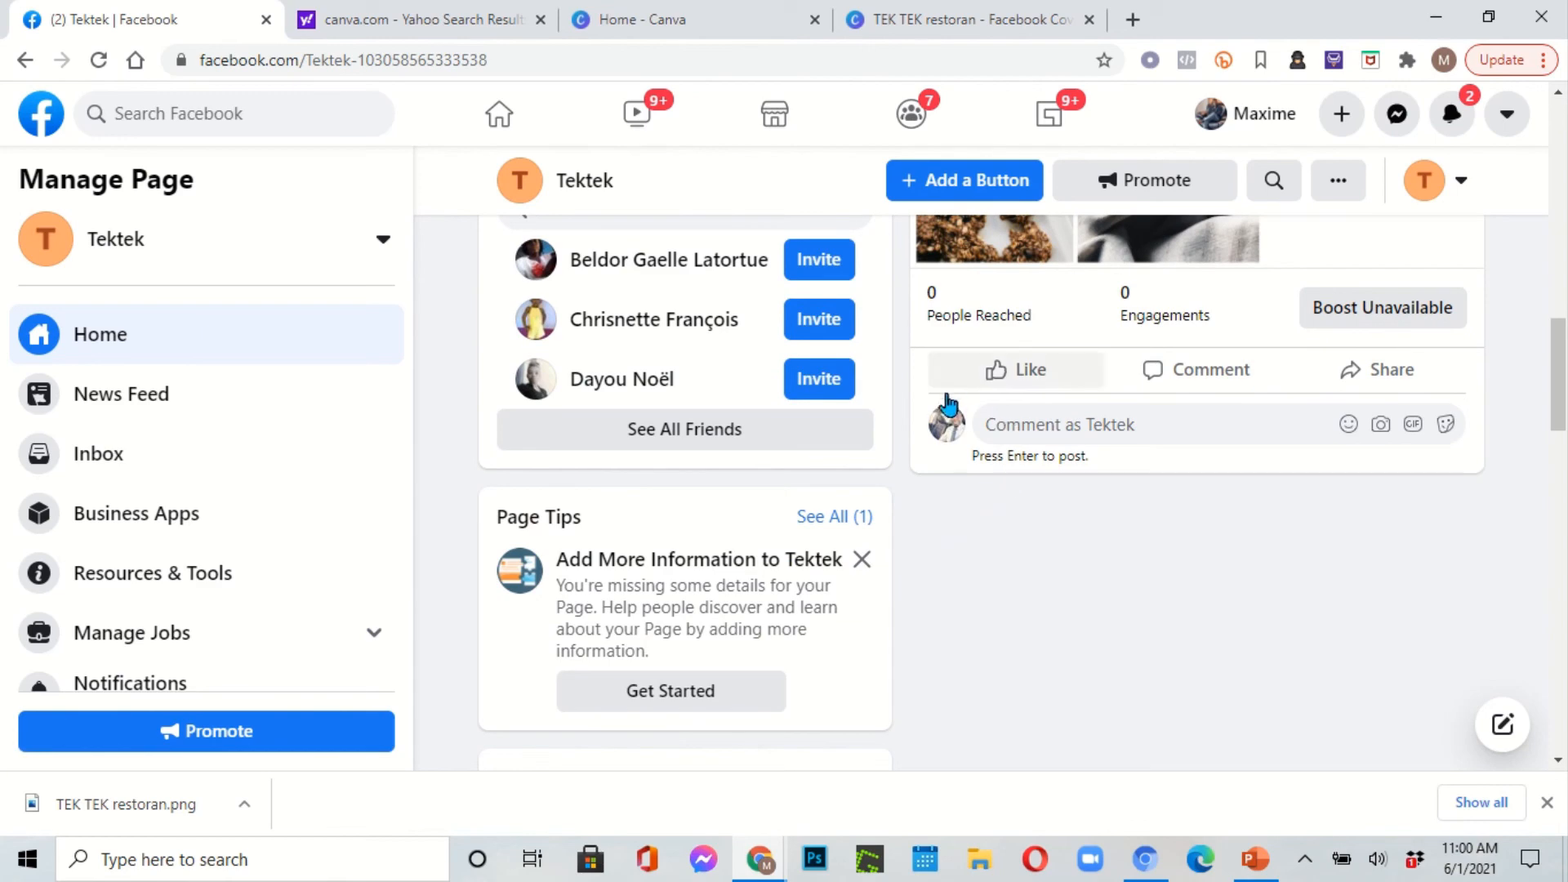
scroll(678, 540, up, 5)
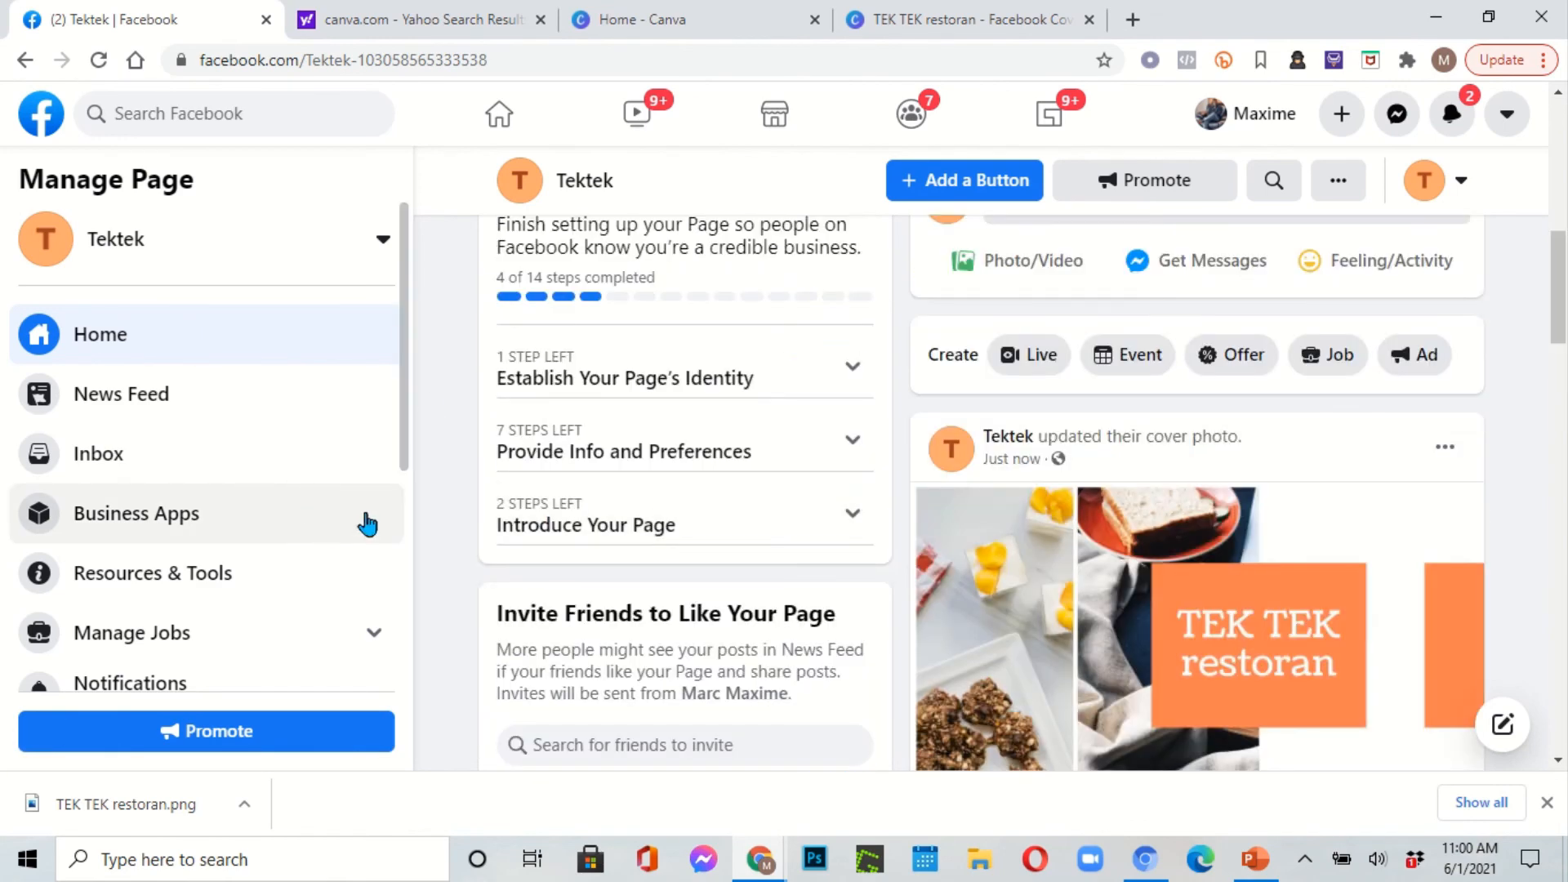
click(383, 242)
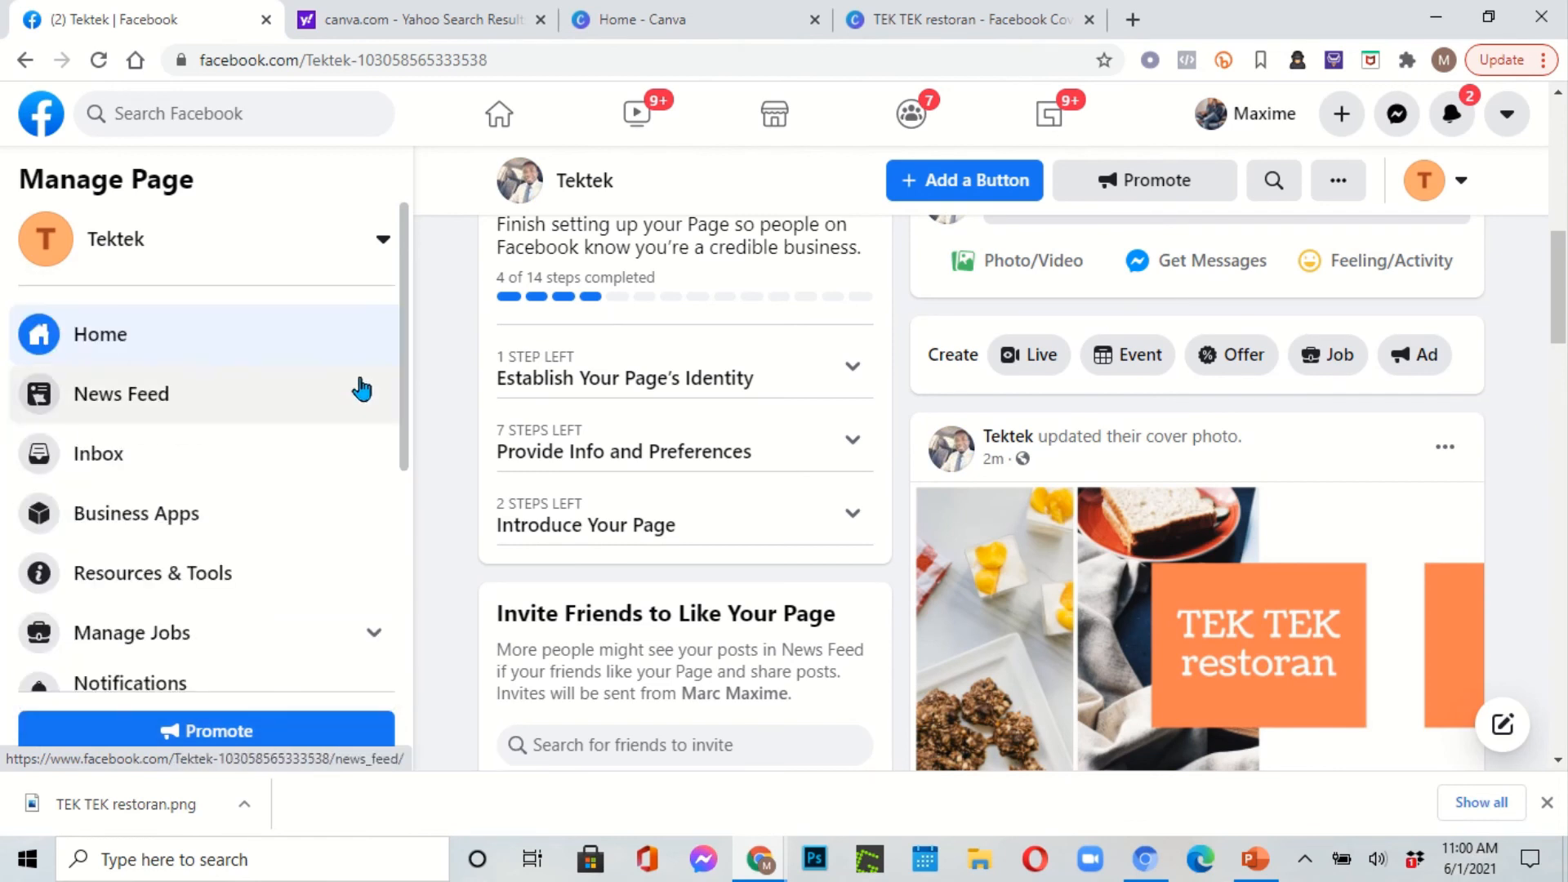
scroll(394, 388, down, 5)
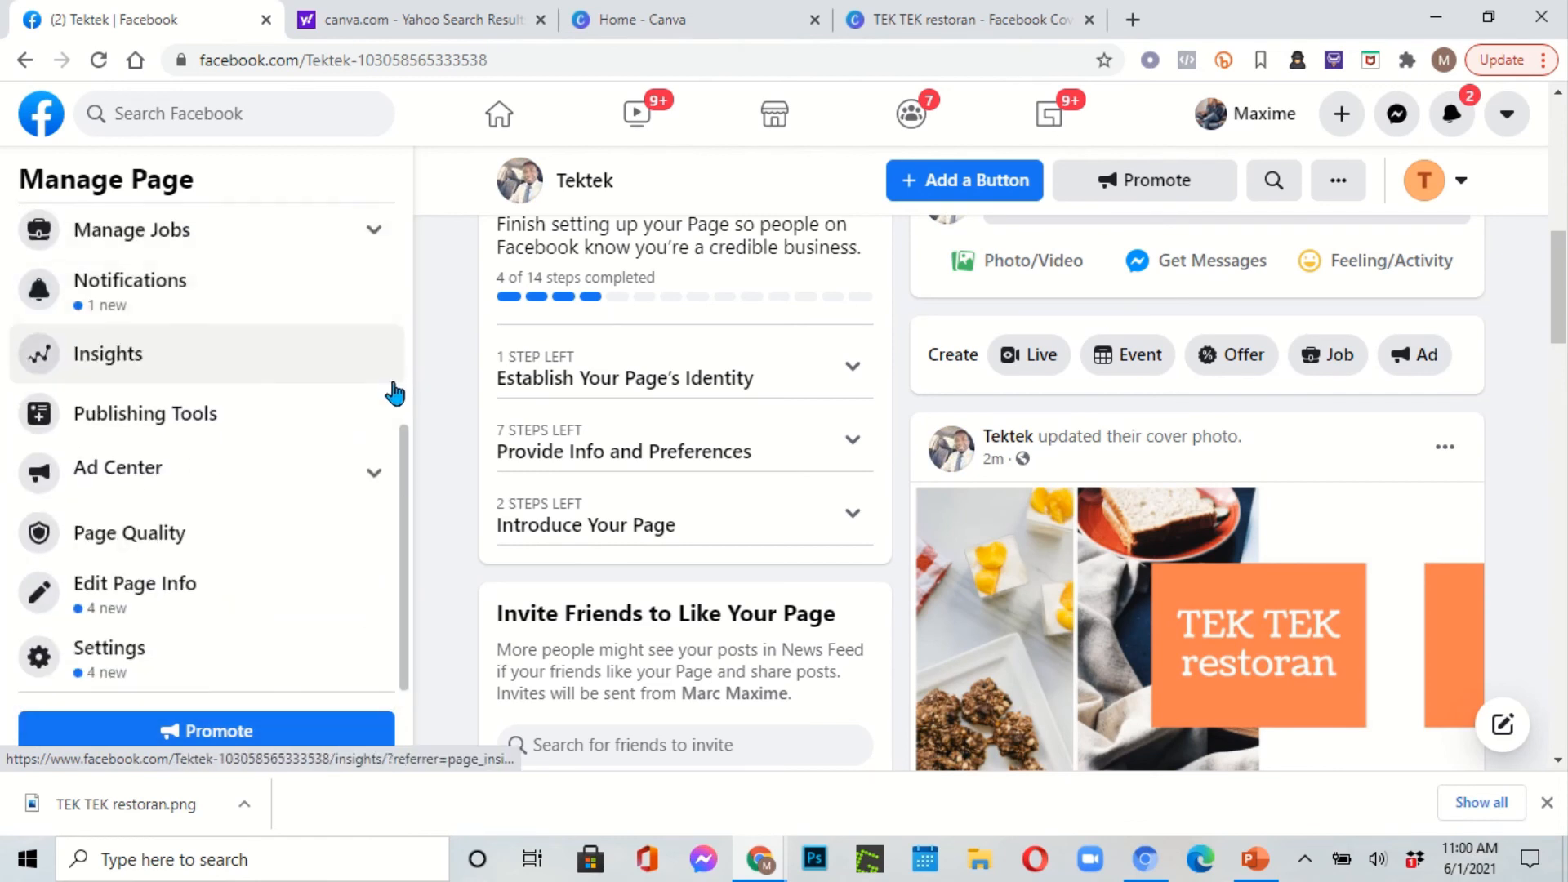
Step: Browse the Tektek Page Settings categories, then return to the Home - Canva browser tab
click(145, 652)
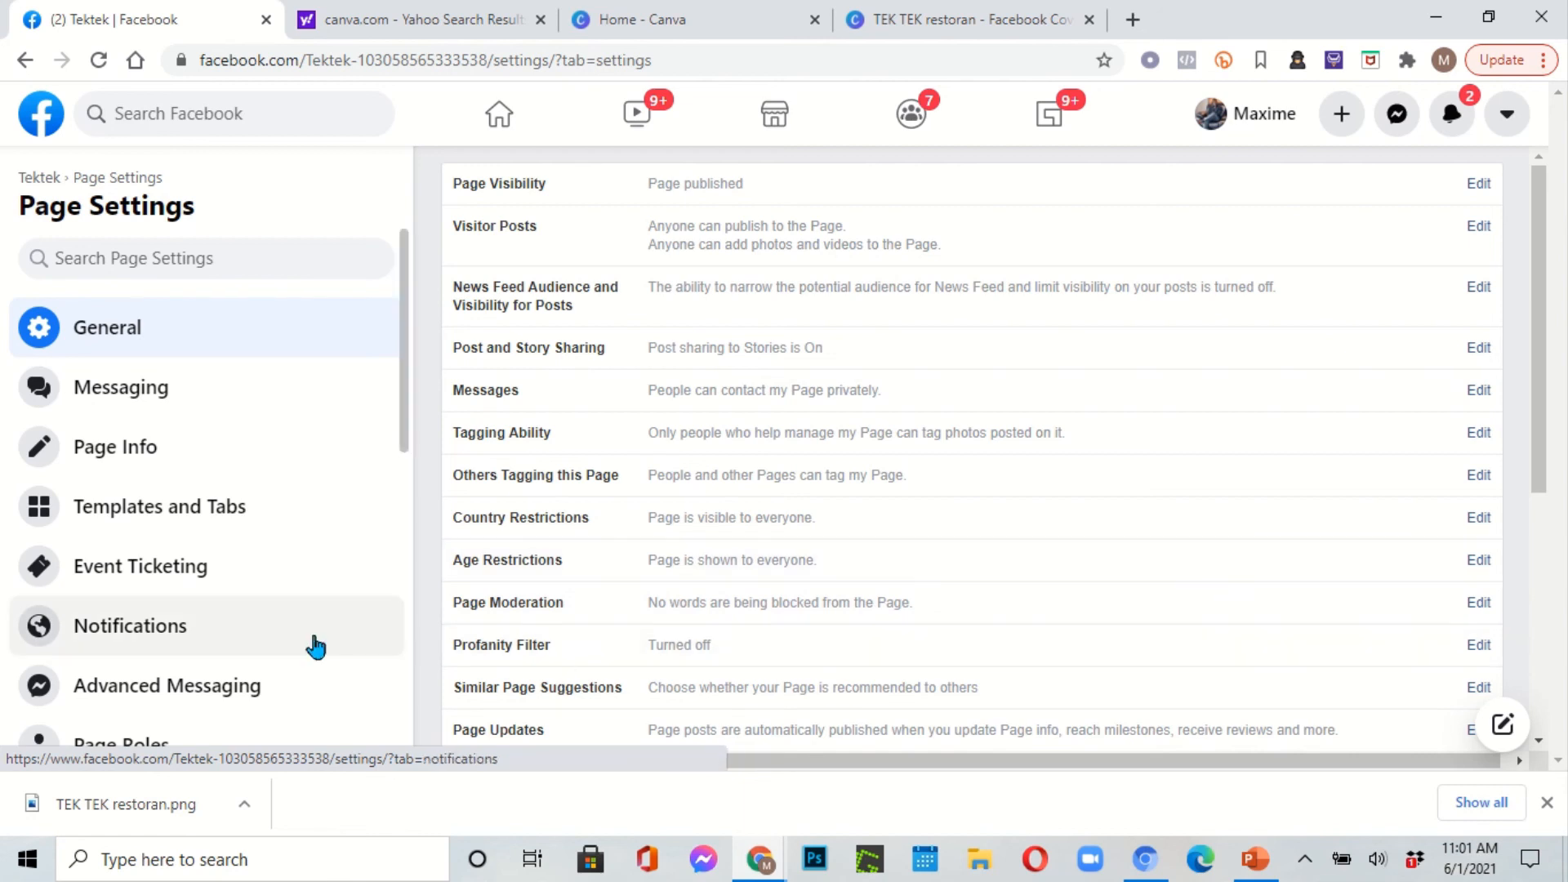
scroll(288, 570, down, 3)
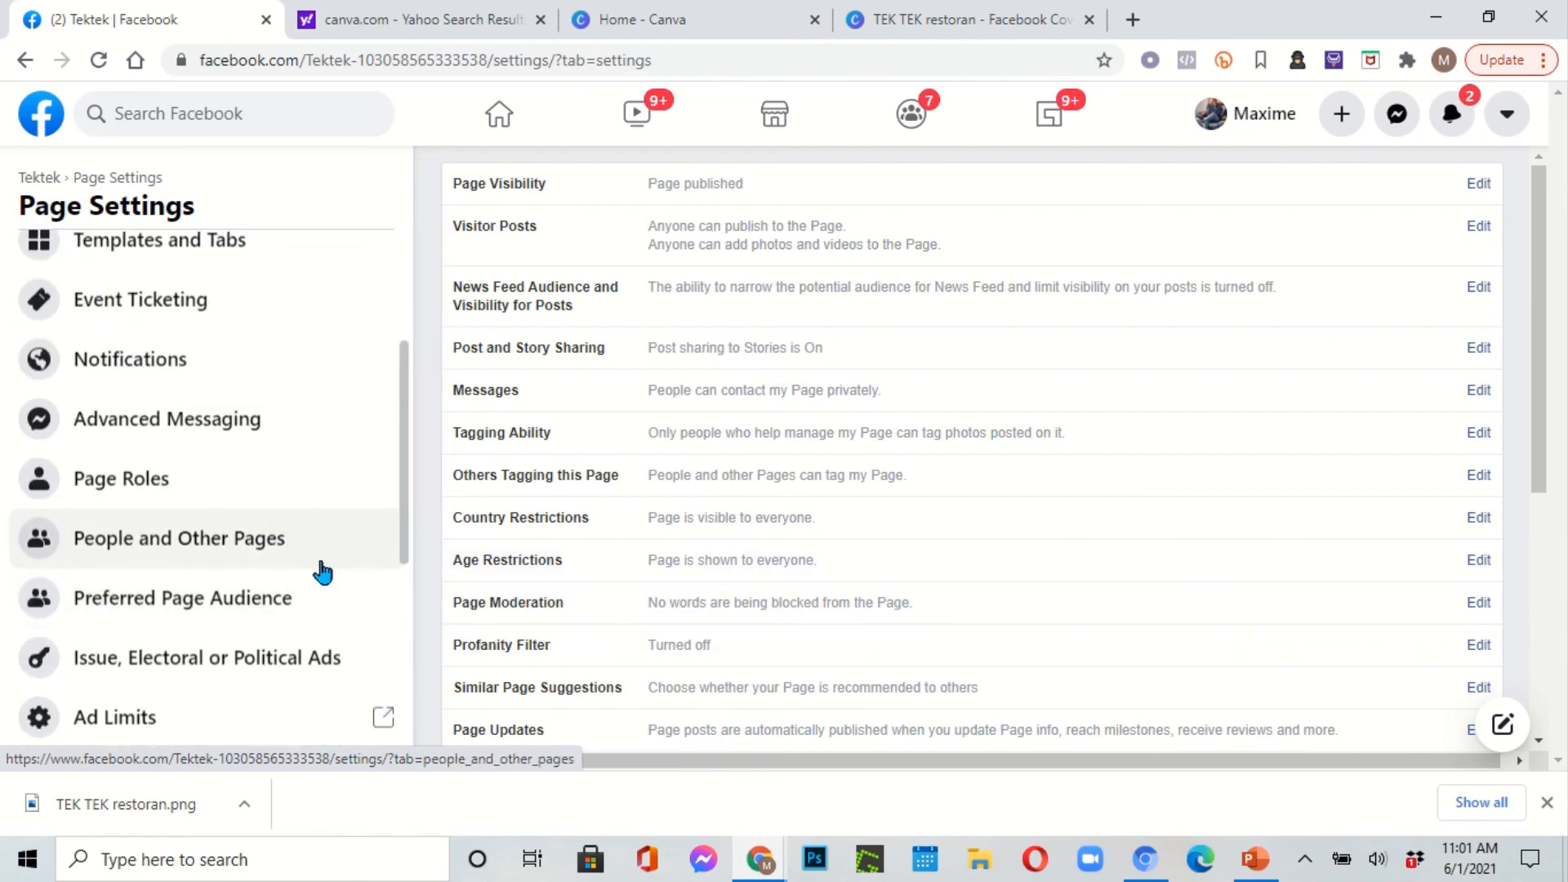
scroll(323, 572, down, 6)
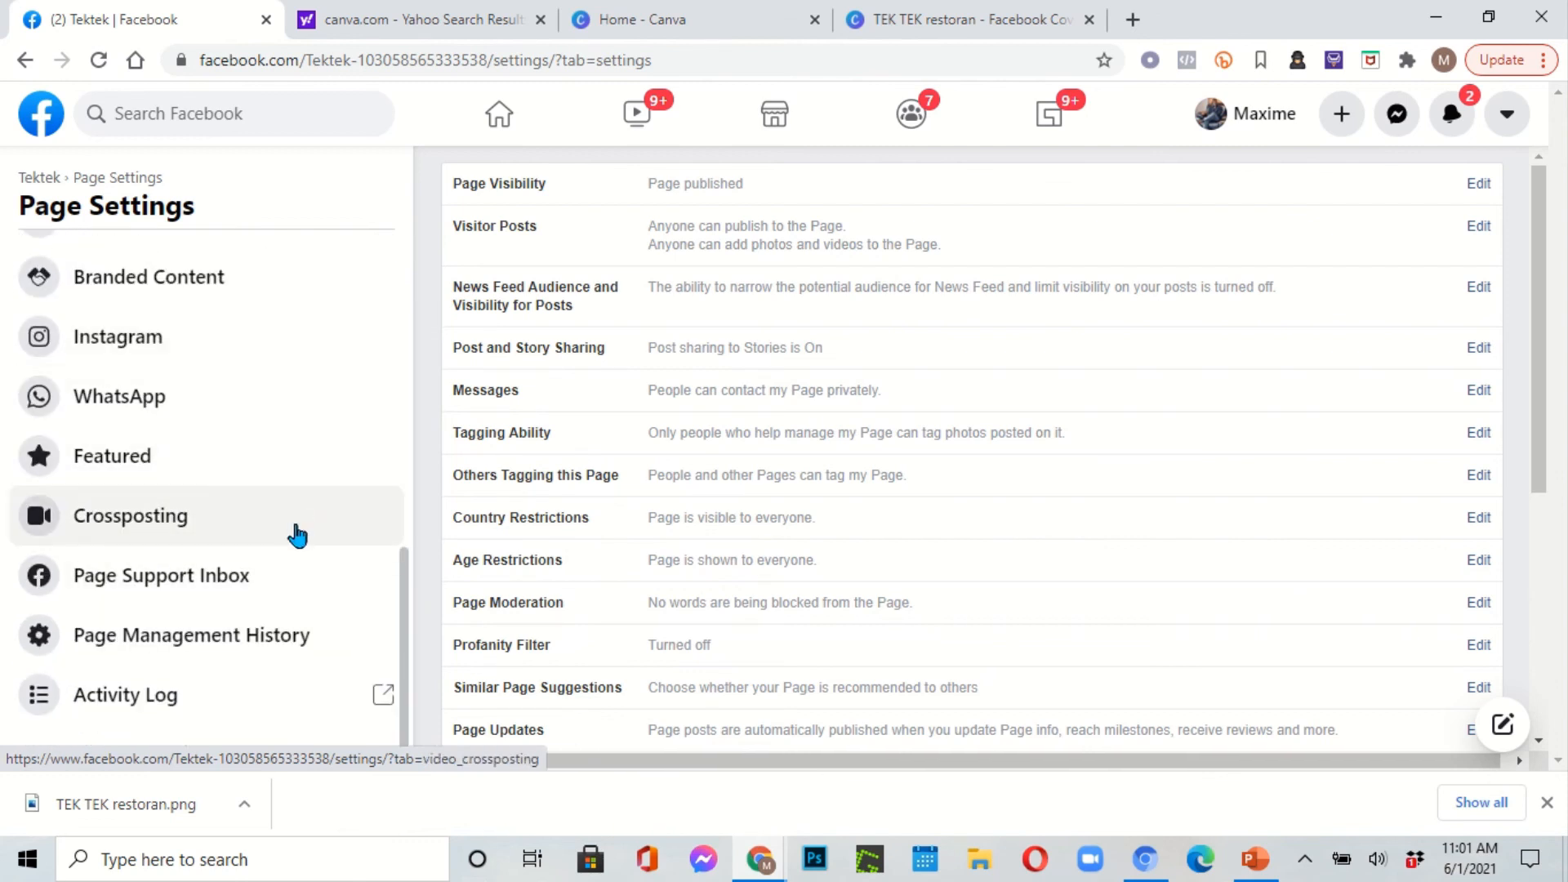
scroll(301, 581, up, 9)
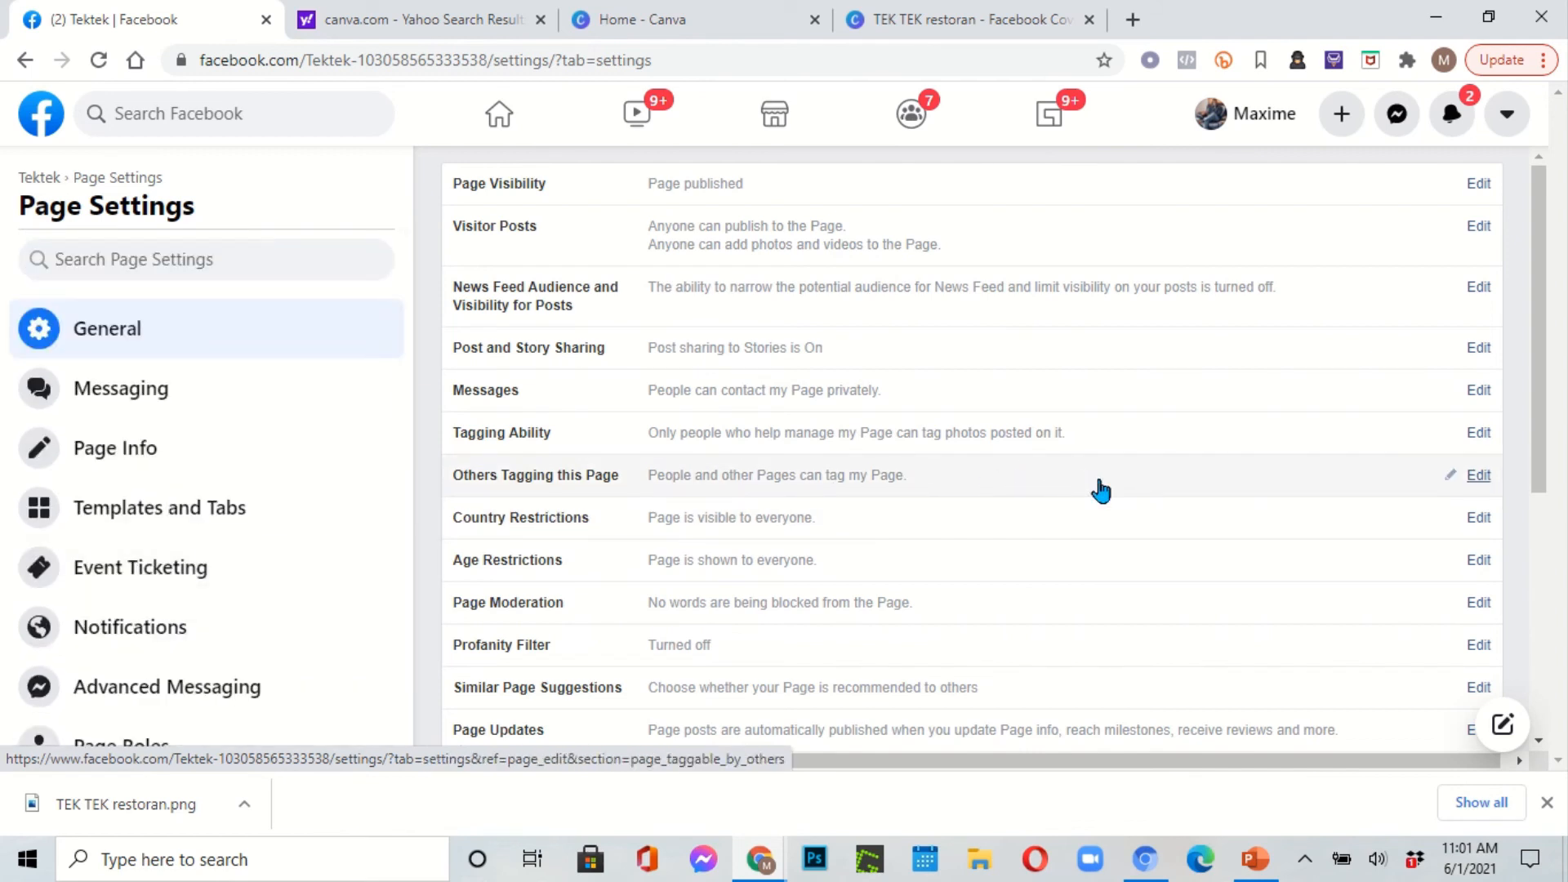
click(735, 19)
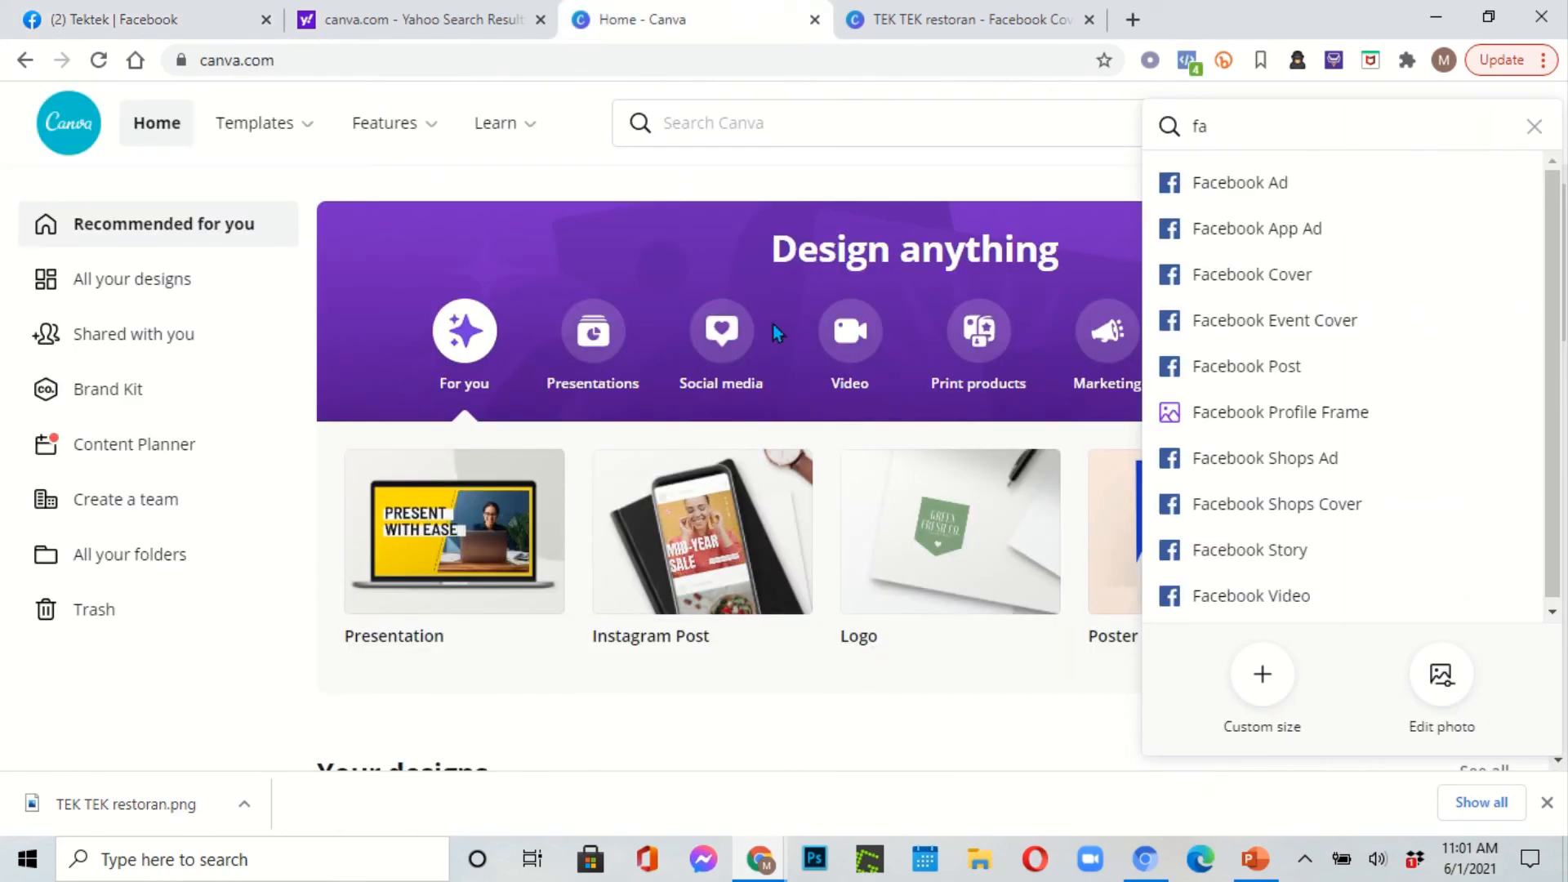
scroll(463, 331, down, 5)
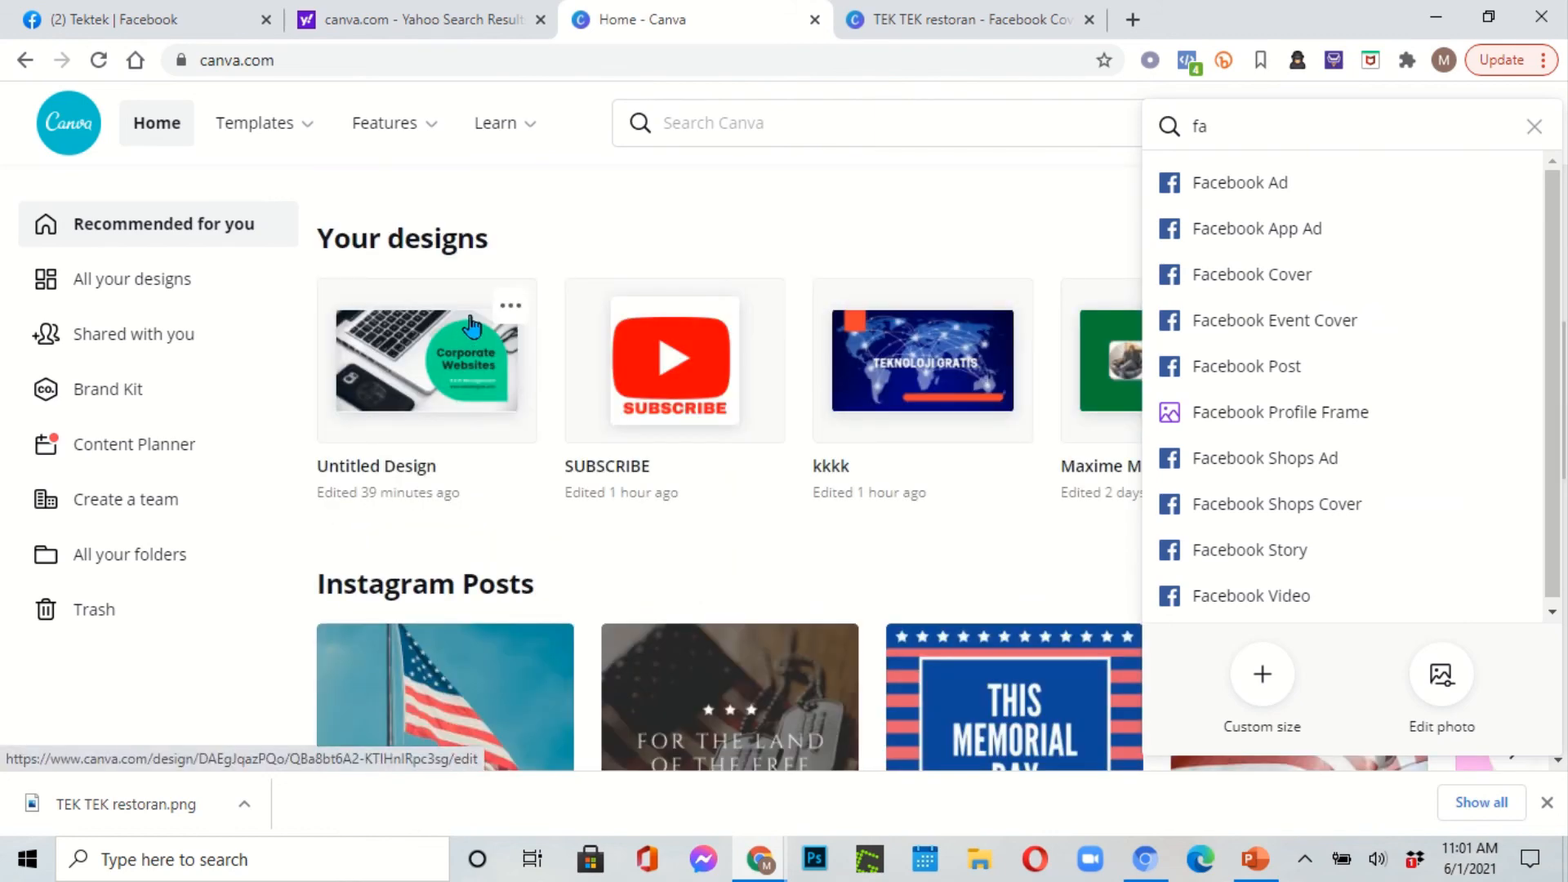
scroll(470, 323, up, 5)
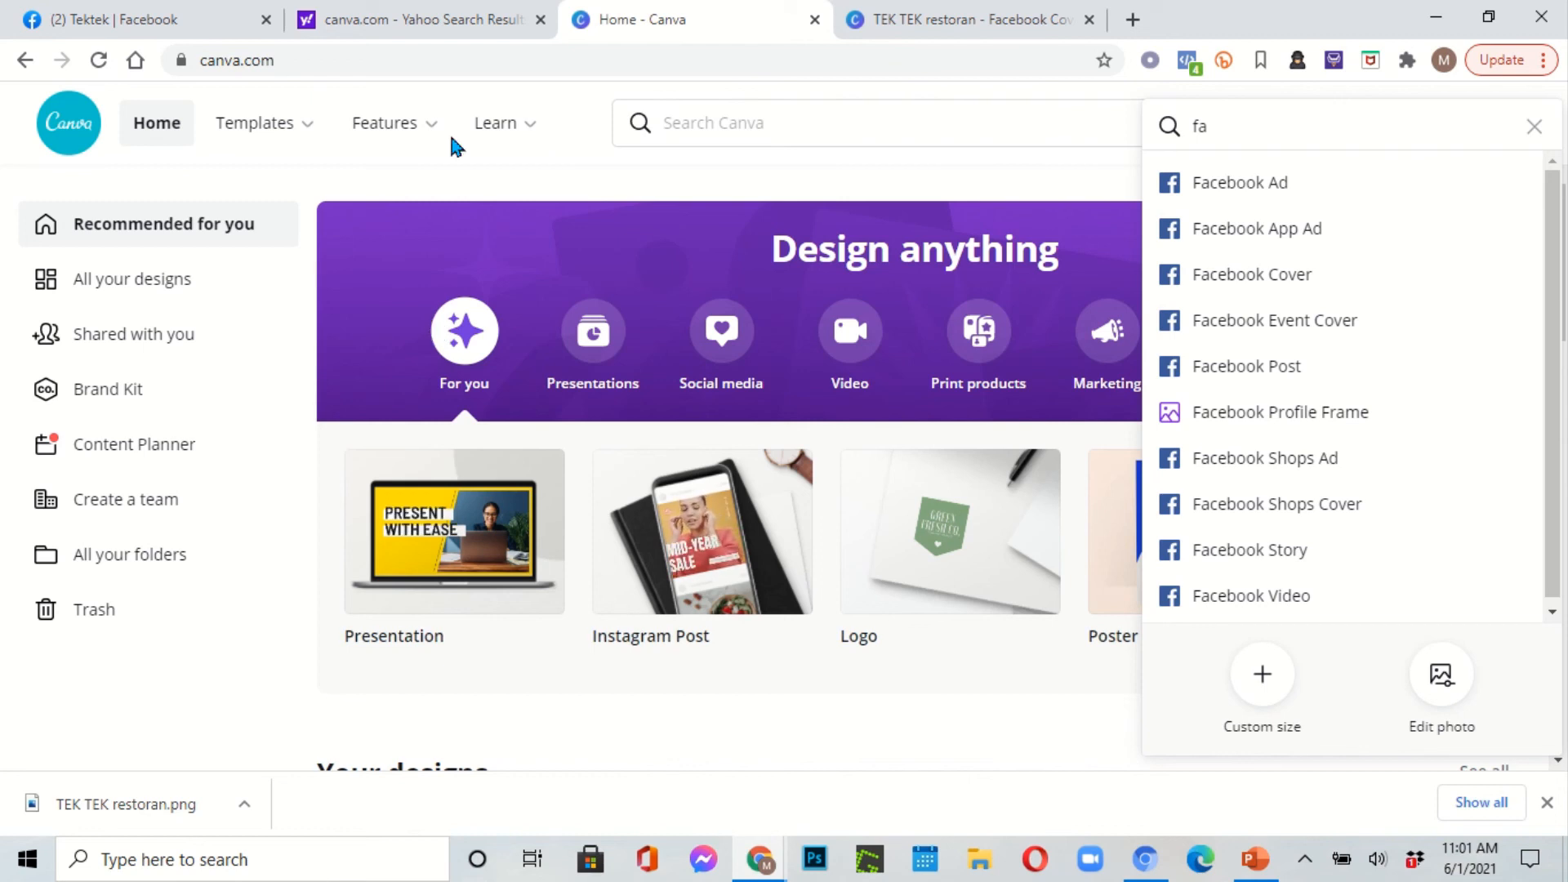
mouse_move(540, 2)
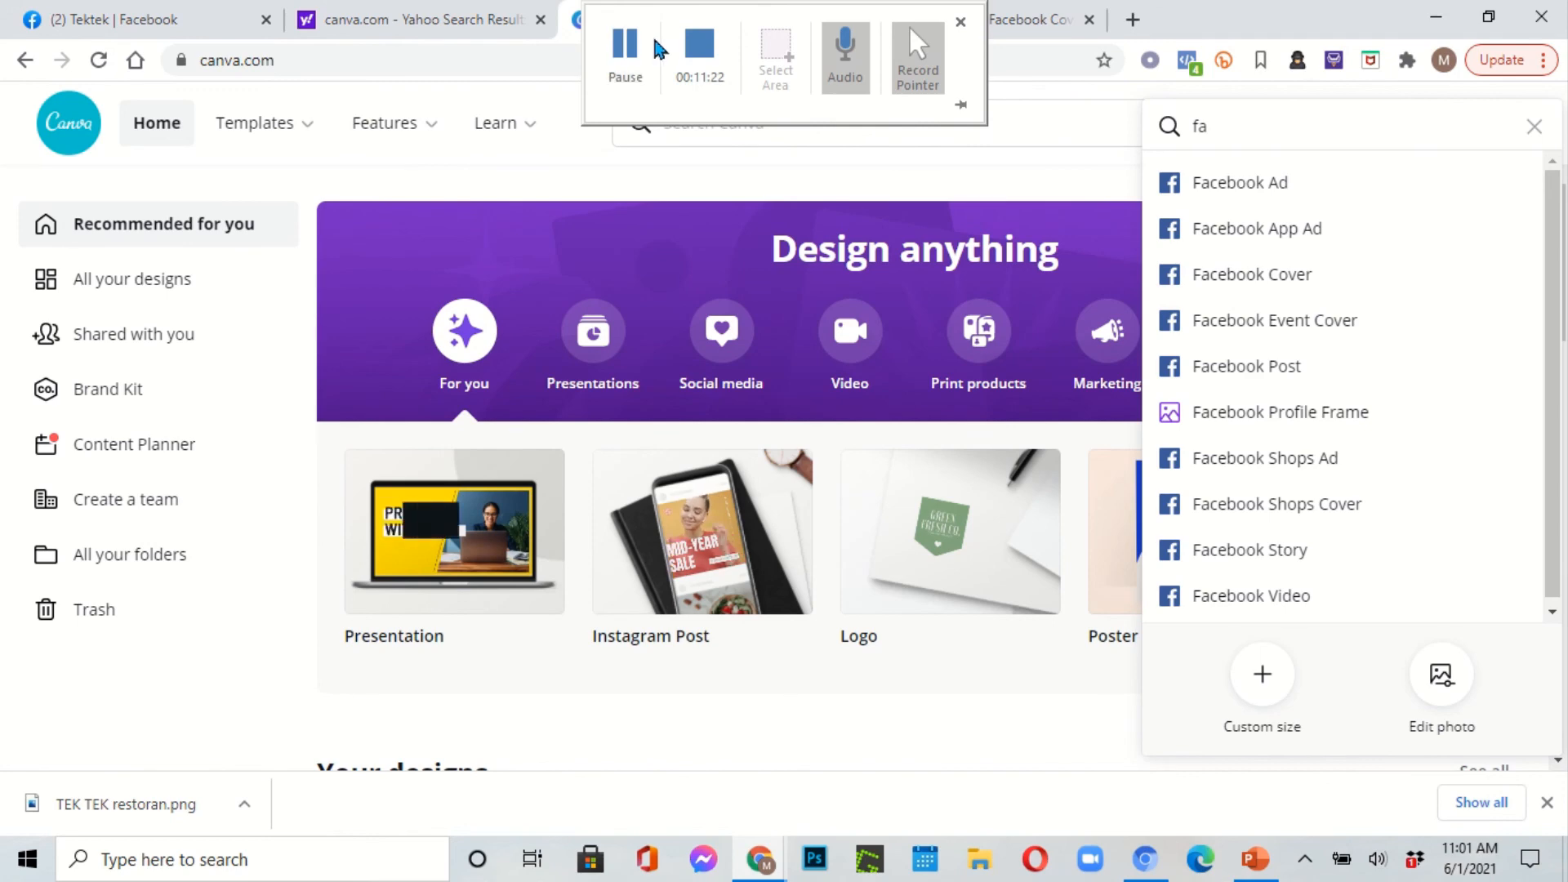